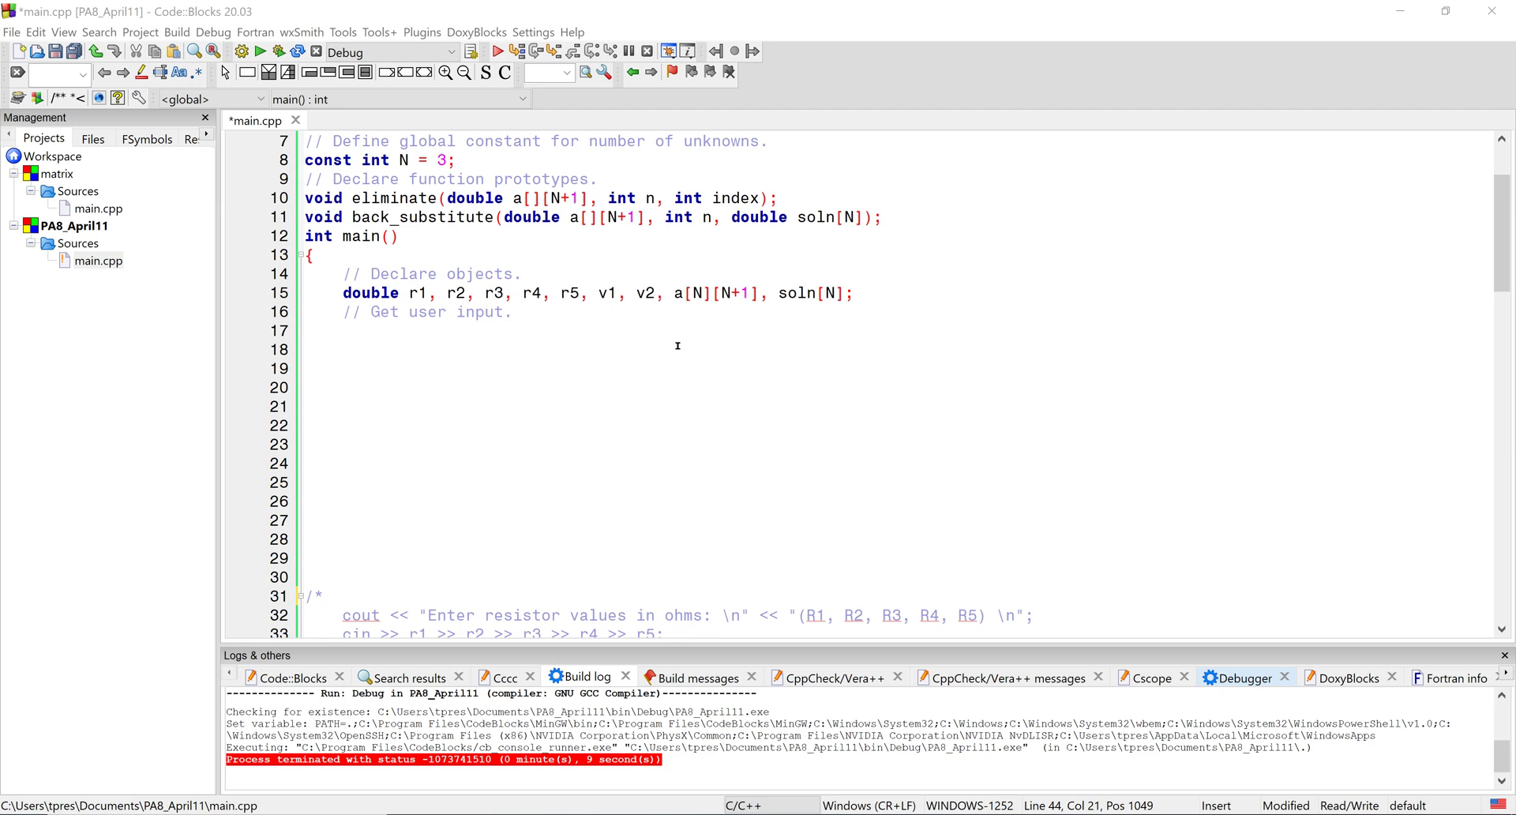
pyautogui.scroll(1, 678, 345)
pyautogui.scroll(1, 678, 346)
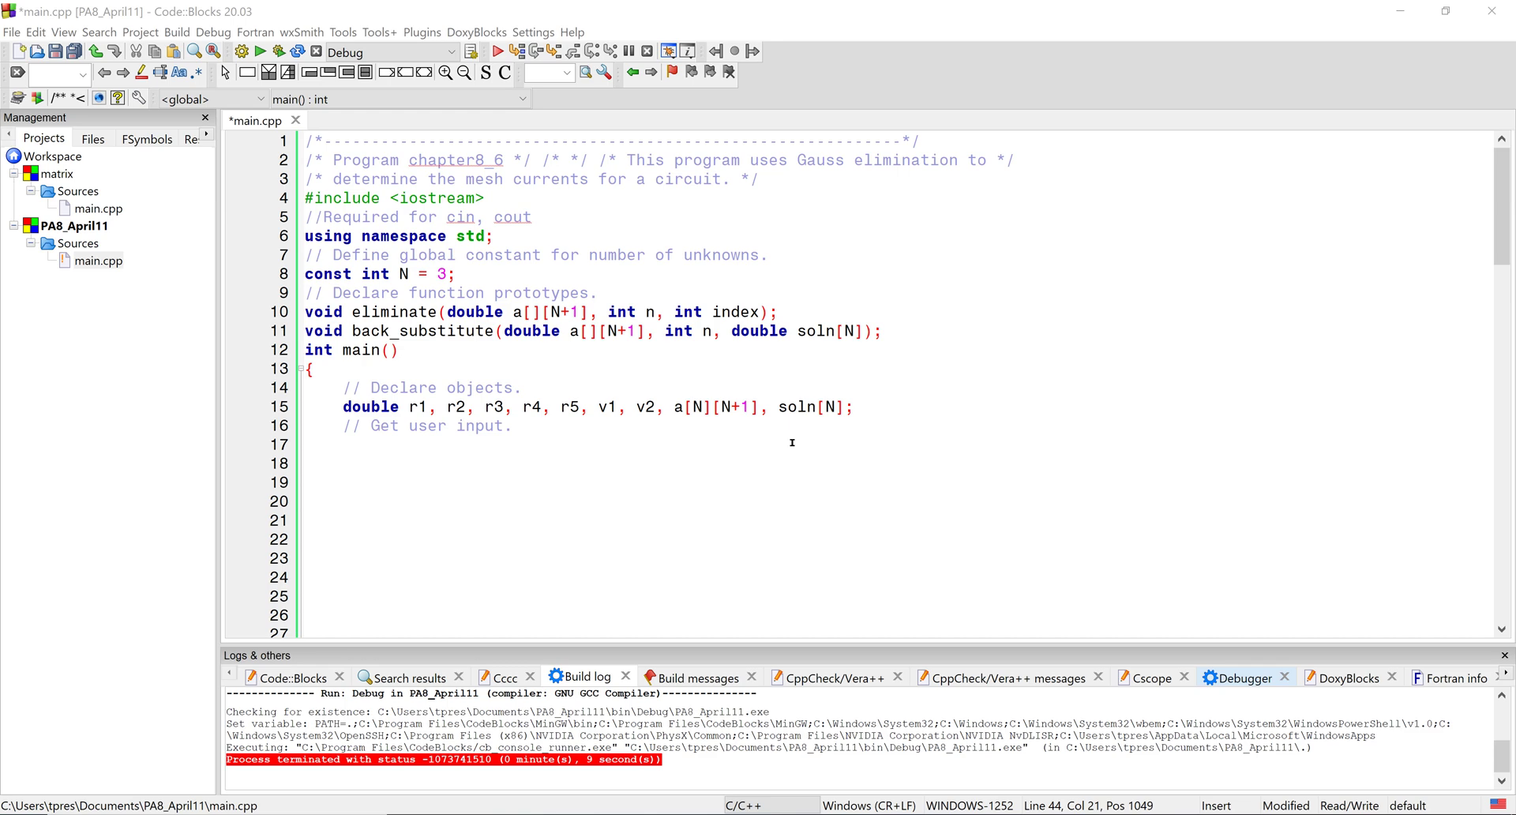
pyautogui.scroll(-1, 793, 442)
pyautogui.scroll(-1, 792, 442)
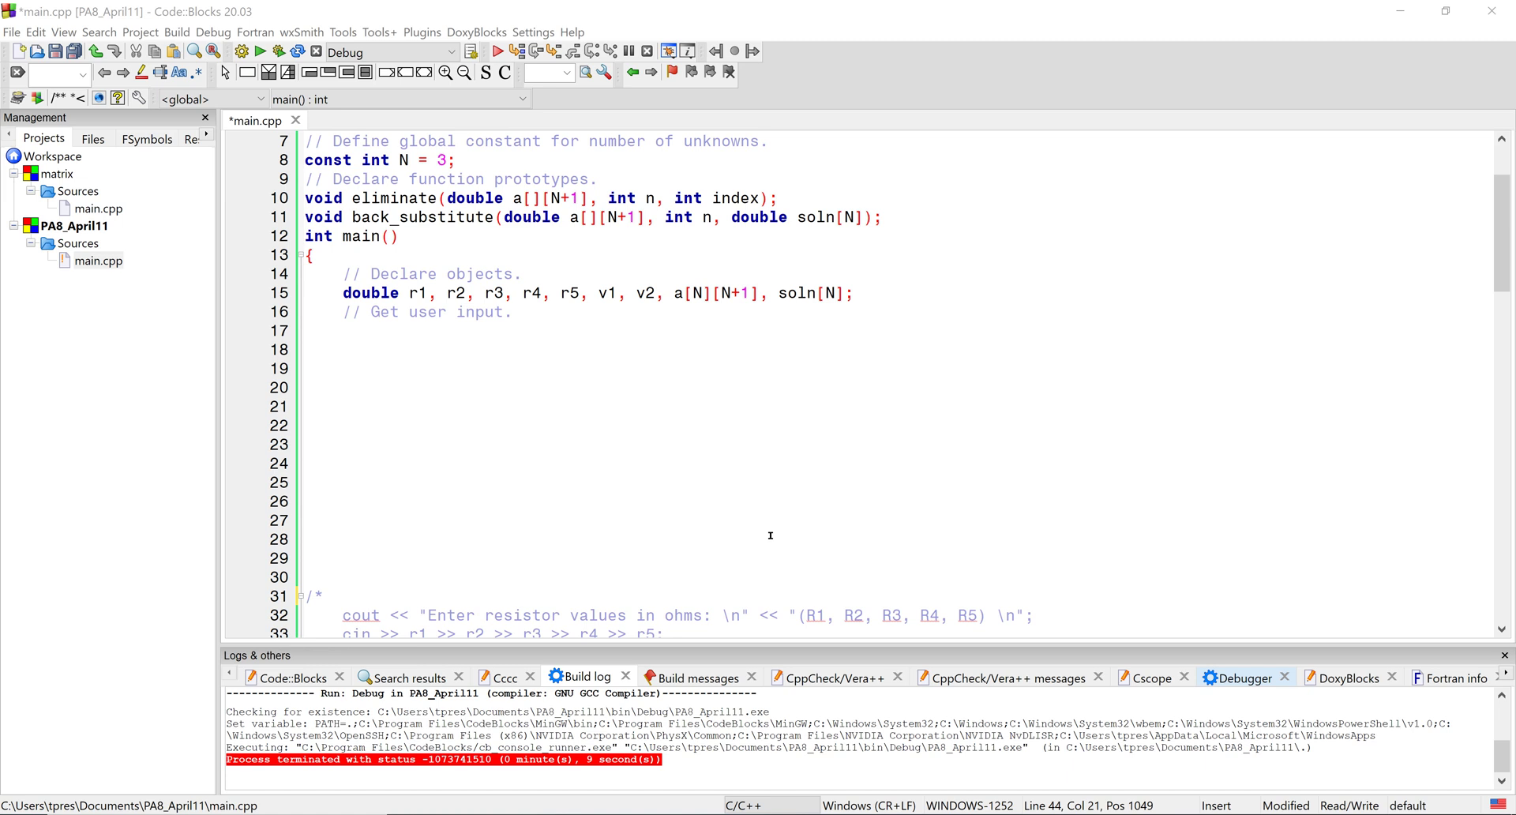
pyautogui.scroll(1, 771, 535)
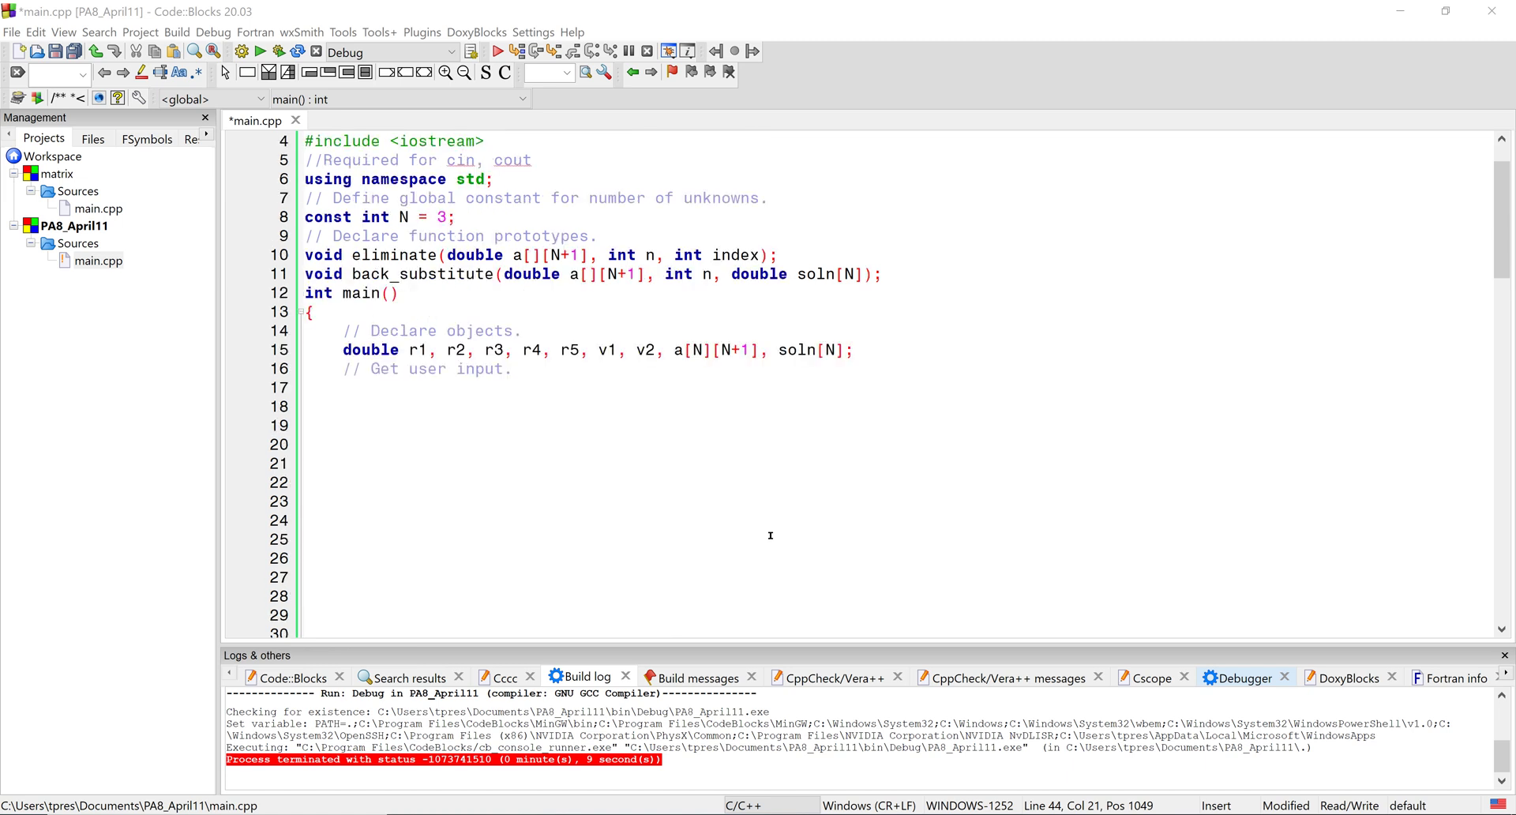
pyautogui.scroll(-1, 534, 432)
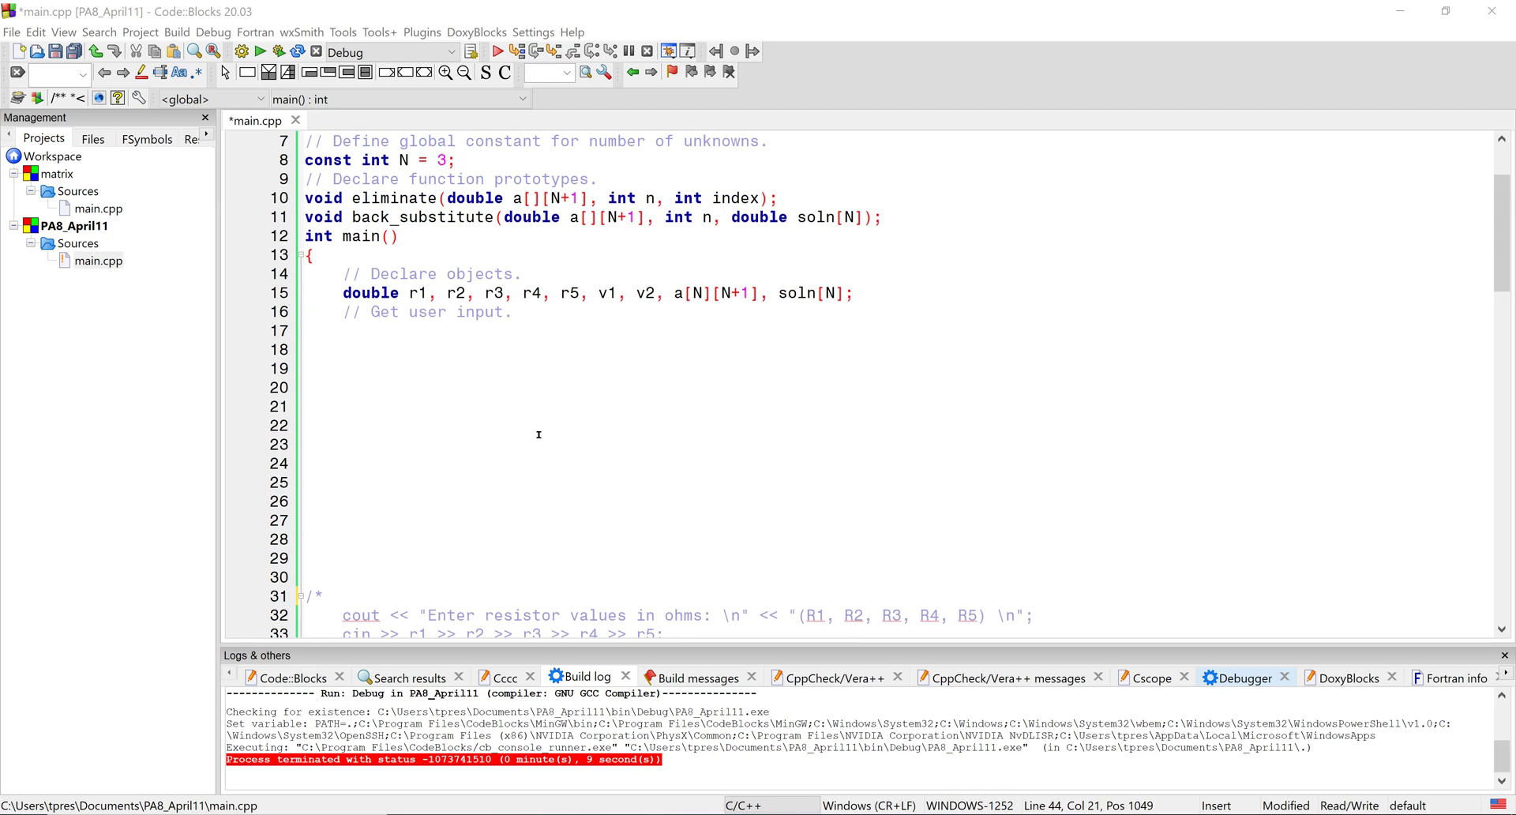
pyautogui.scroll(-1, 539, 435)
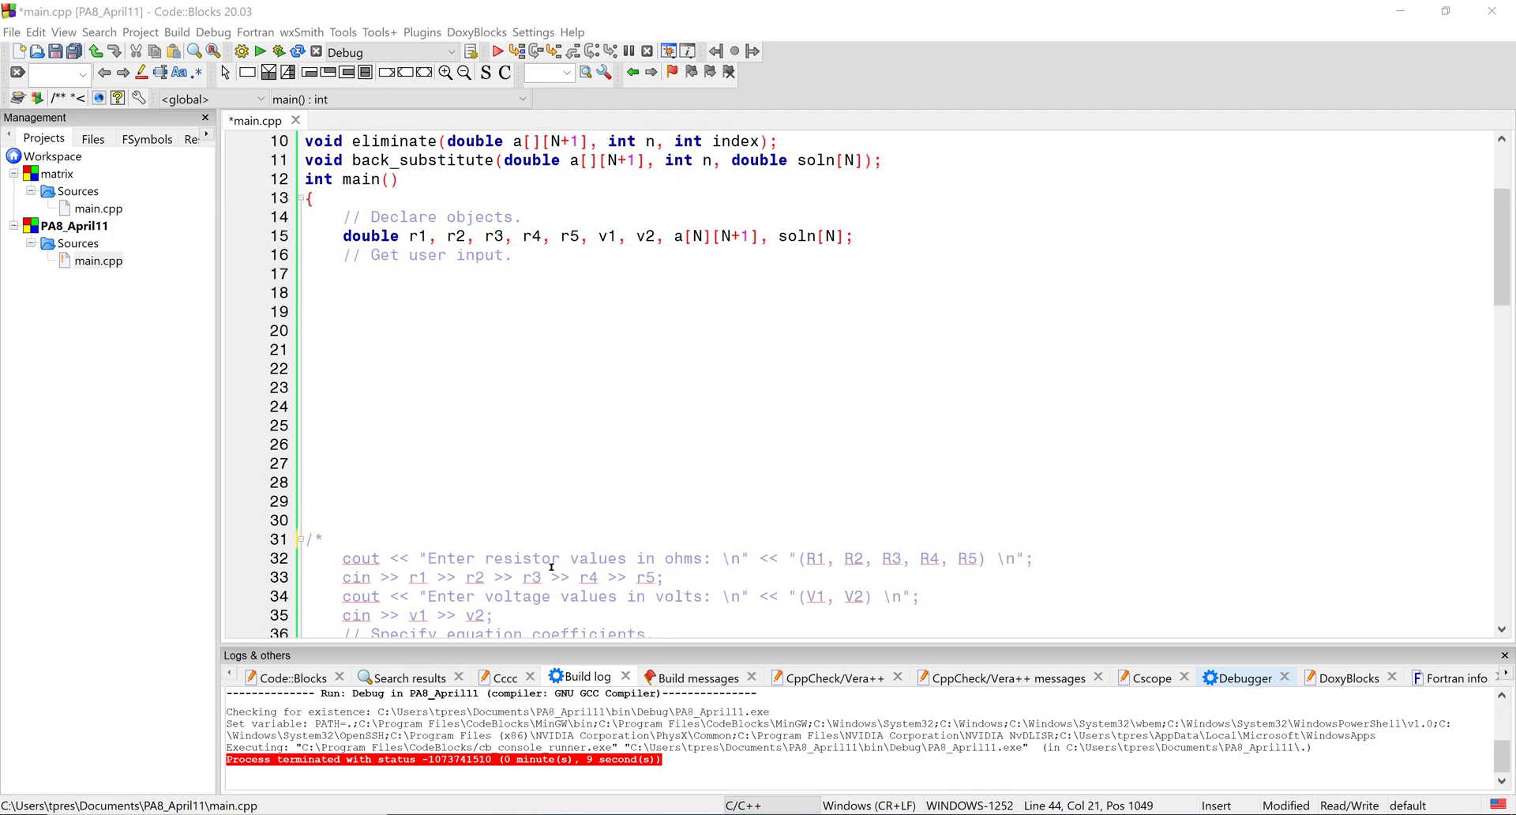
pyautogui.scroll(1, 578, 569)
pyautogui.scroll(1, 458, 479)
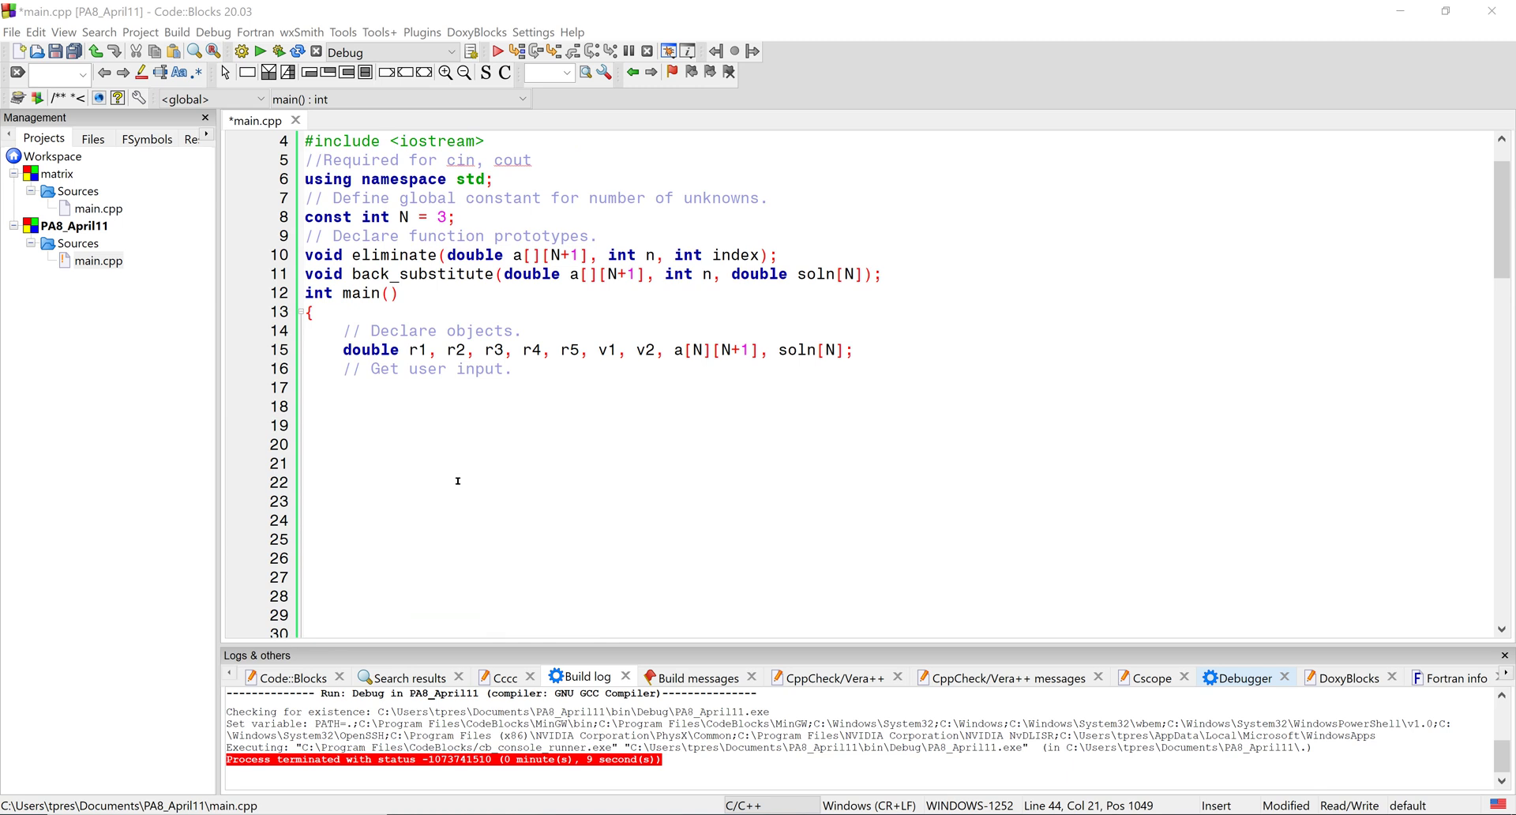
# Step: Write the outer loop for (int i(0); i<3; i++) on line 19 with an open body
pyautogui.click(462, 412)
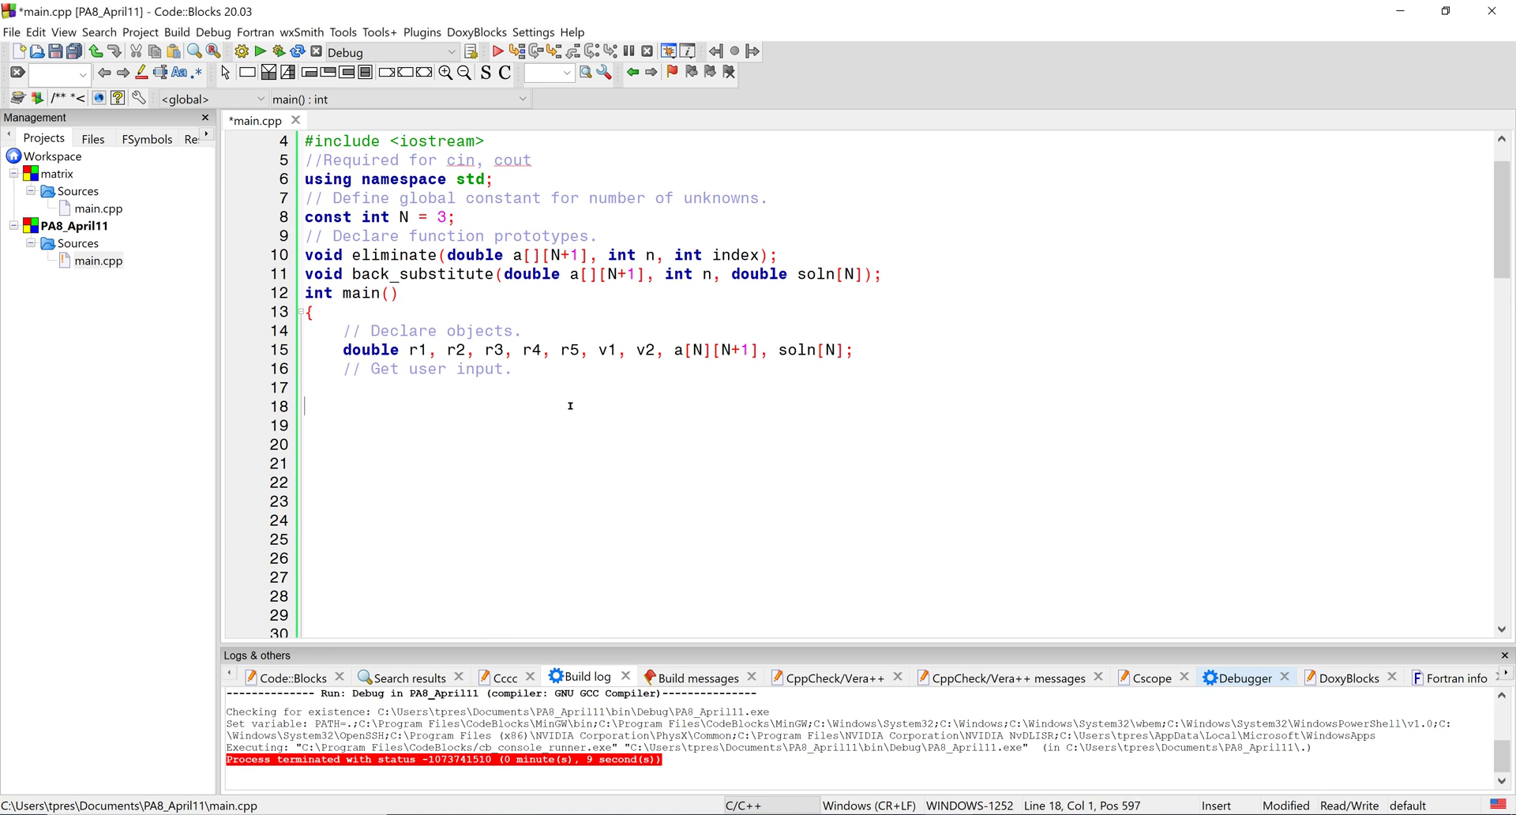
pyautogui.click(587, 387)
pyautogui.press('Down')
pyautogui.press('Down')
pyautogui.press('Tab')
pyautogui.write('for (in')
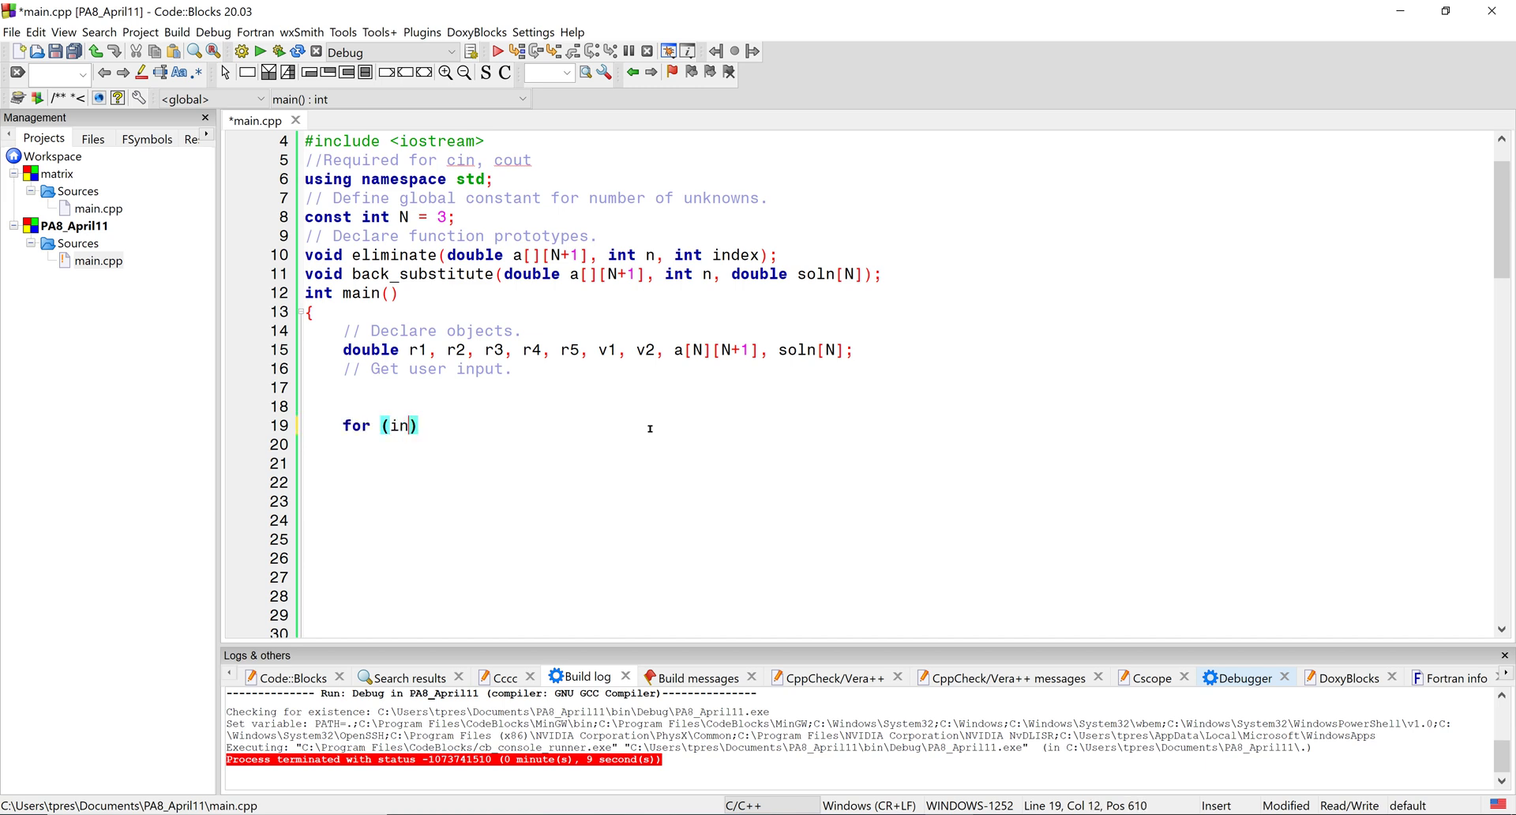
pyautogui.write('t ')
pyautogui.write('i(0)')
pyautogui.write(';')
pyautogui.write(' i<')
pyautogui.write('3; i')
pyautogui.write('++')
pyautogui.press('Return')
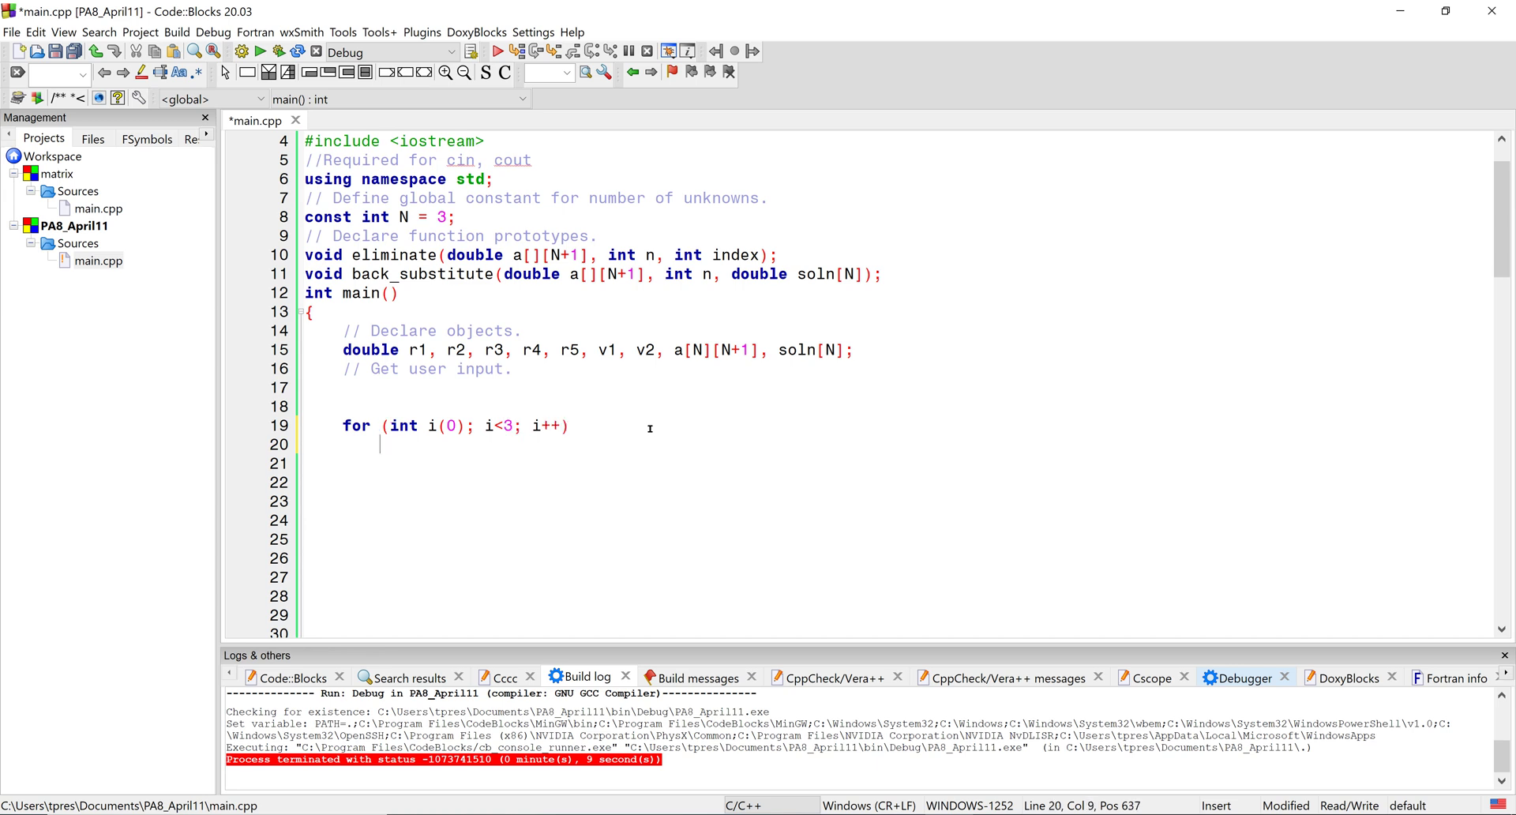
pyautogui.write('{')
pyautogui.press('Return')
pyautogui.write('fo')
pyautogui.write('r')
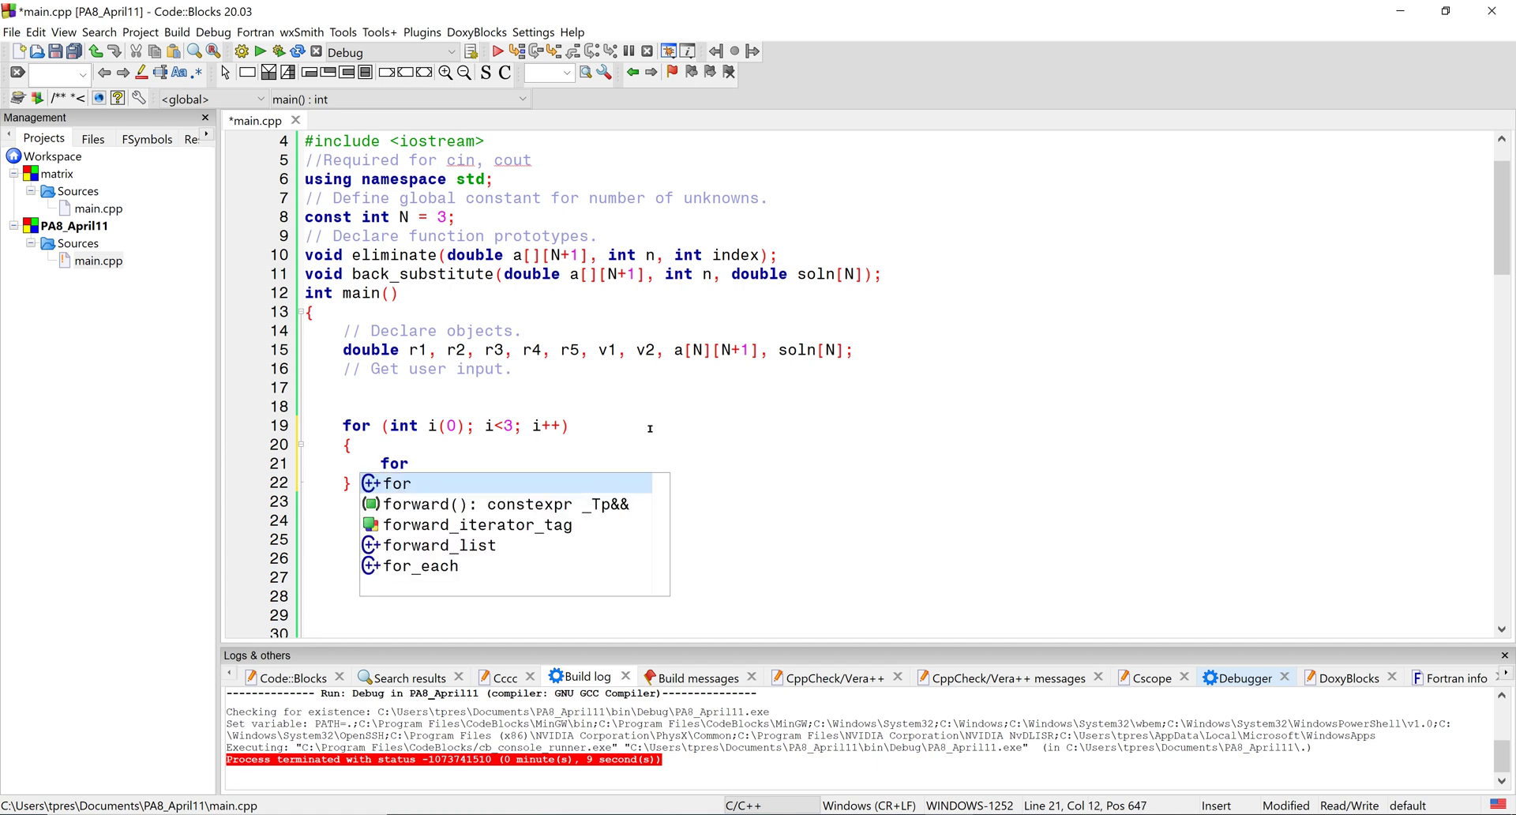
pyautogui.write(' (in')
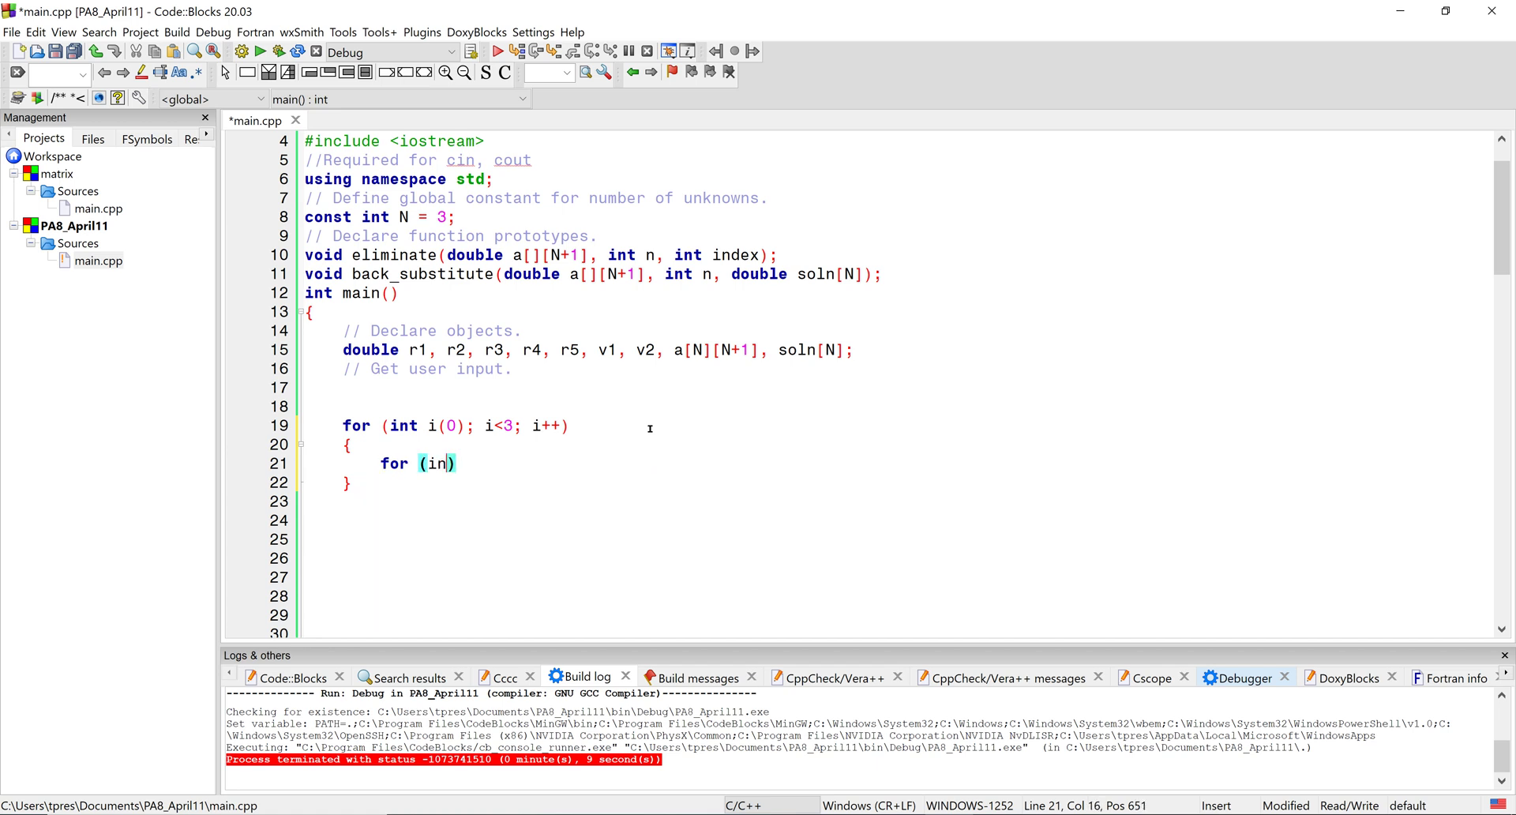
pyautogui.write('t j(')
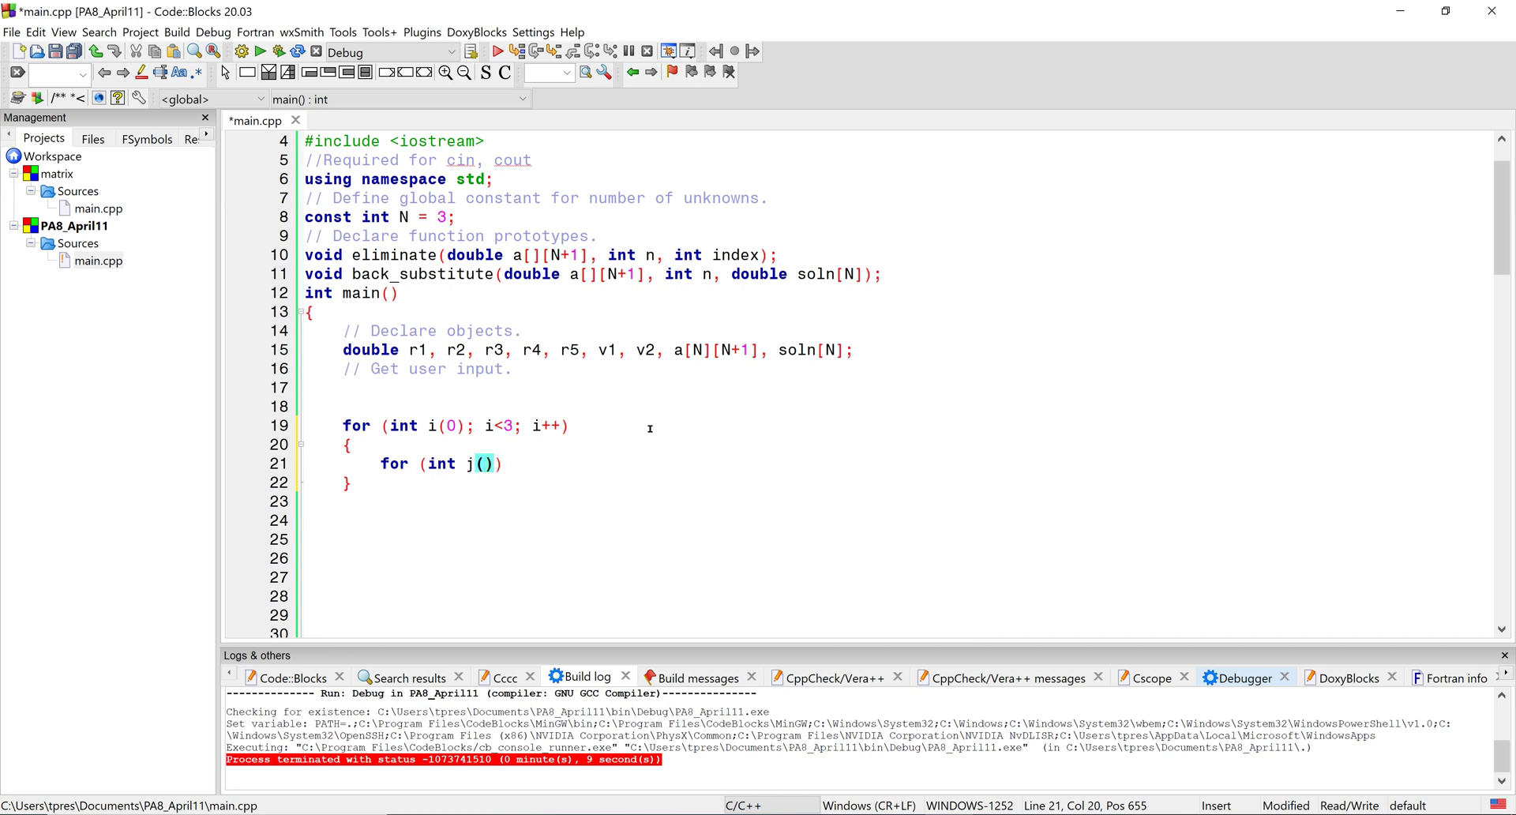
pyautogui.write('0);')
pyautogui.write(' i')
# Step: Add the inner loop for (int j(0); j<4; j++) with an empty body
pyautogui.press('BackSpace')
pyautogui.write('j< ')
pyautogui.write('4;')
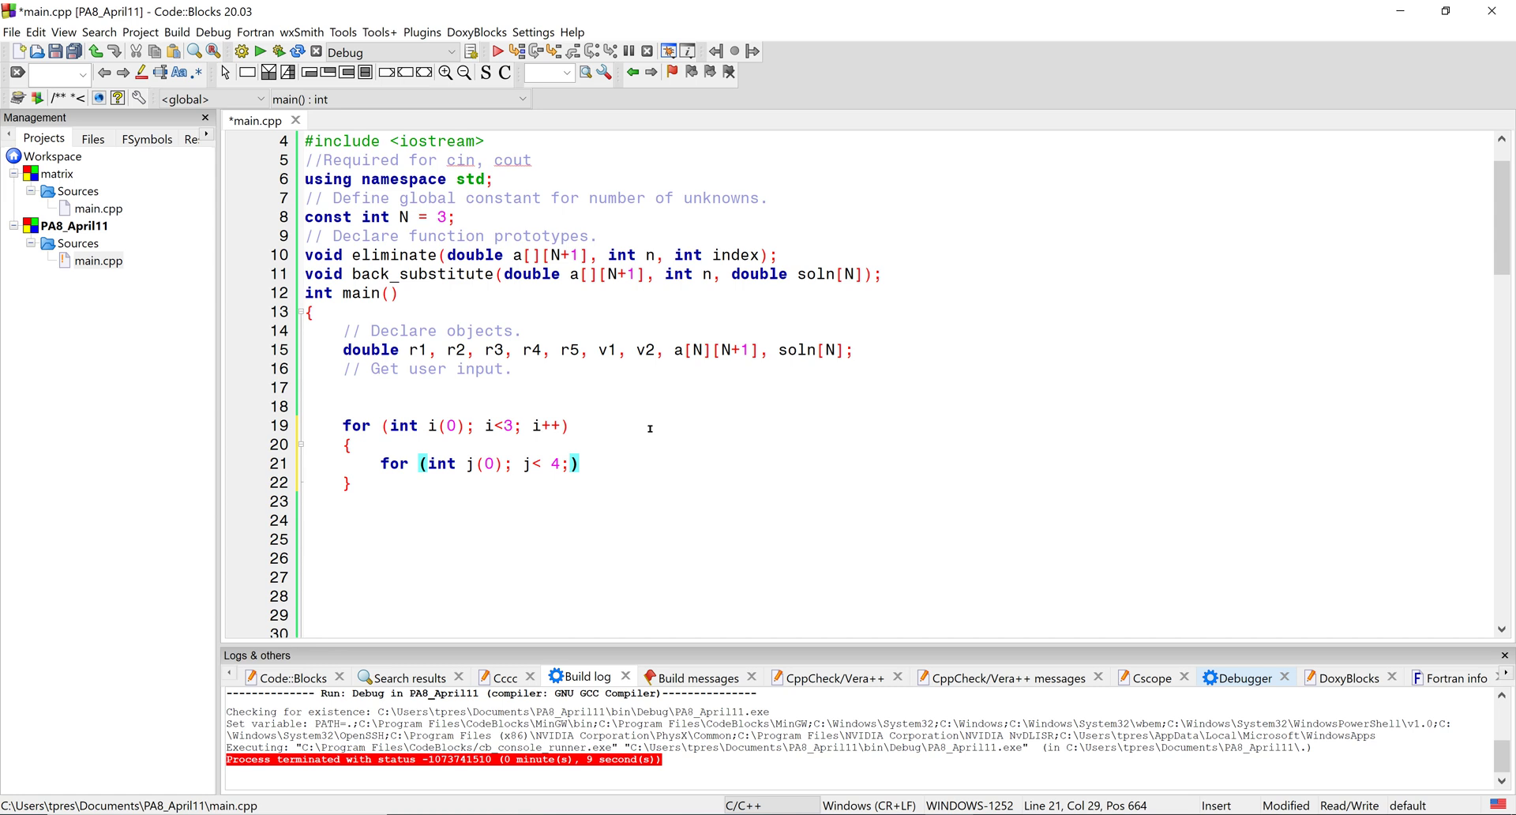
pyautogui.write(' i')
pyautogui.press('BackSpace')
pyautogui.write('j++')
pyautogui.press('Return')
pyautogui.write('{')
pyautogui.press('Return')
# Step: On line 18, write std::cout << "Please enter the values for the matrix (3x4)" << std::endl
pyautogui.click(413, 396)
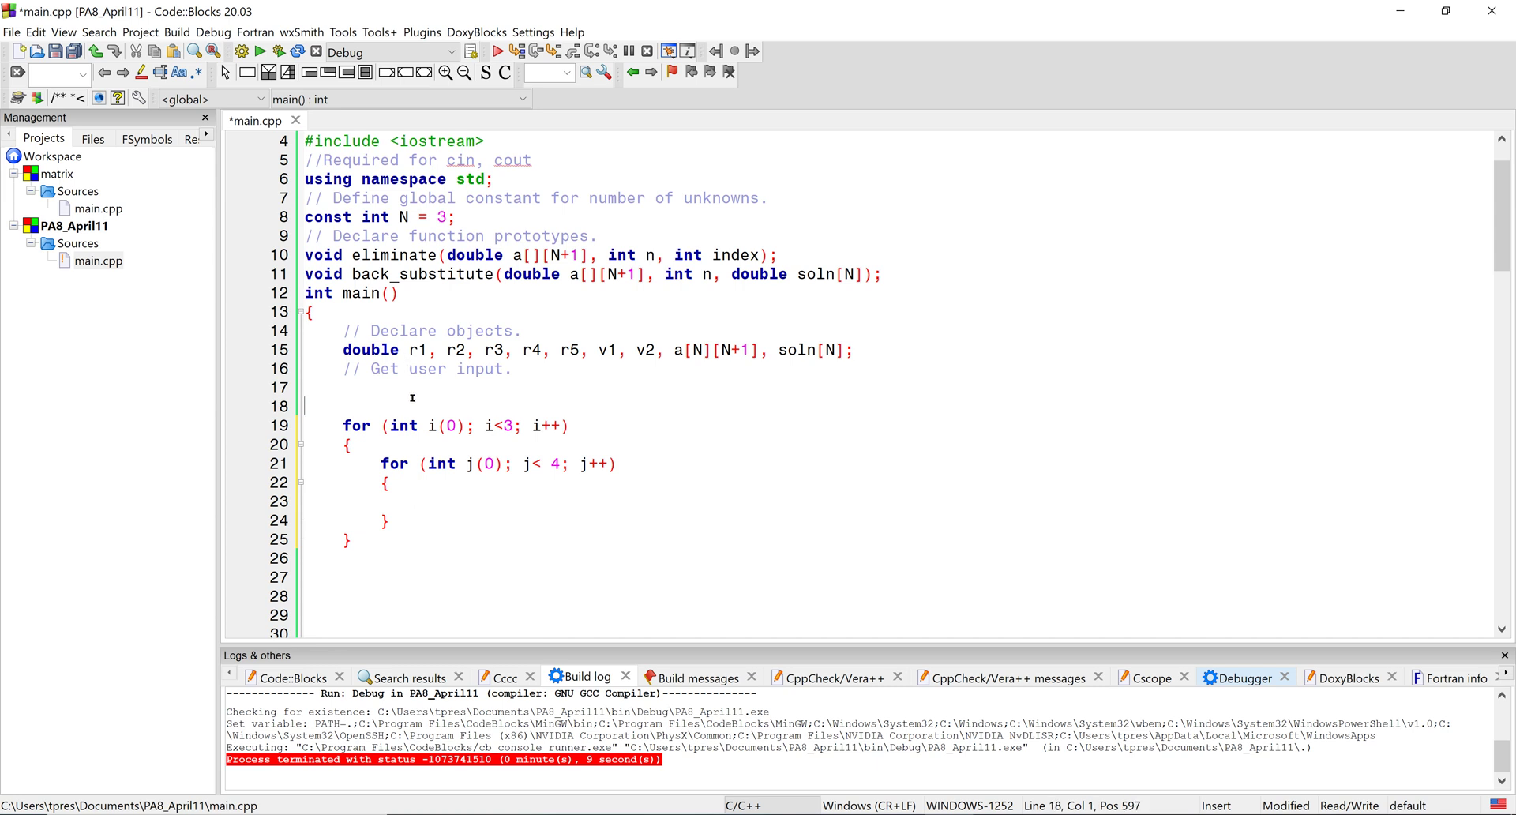
pyautogui.press('Tab')
pyautogui.write('std::cout')
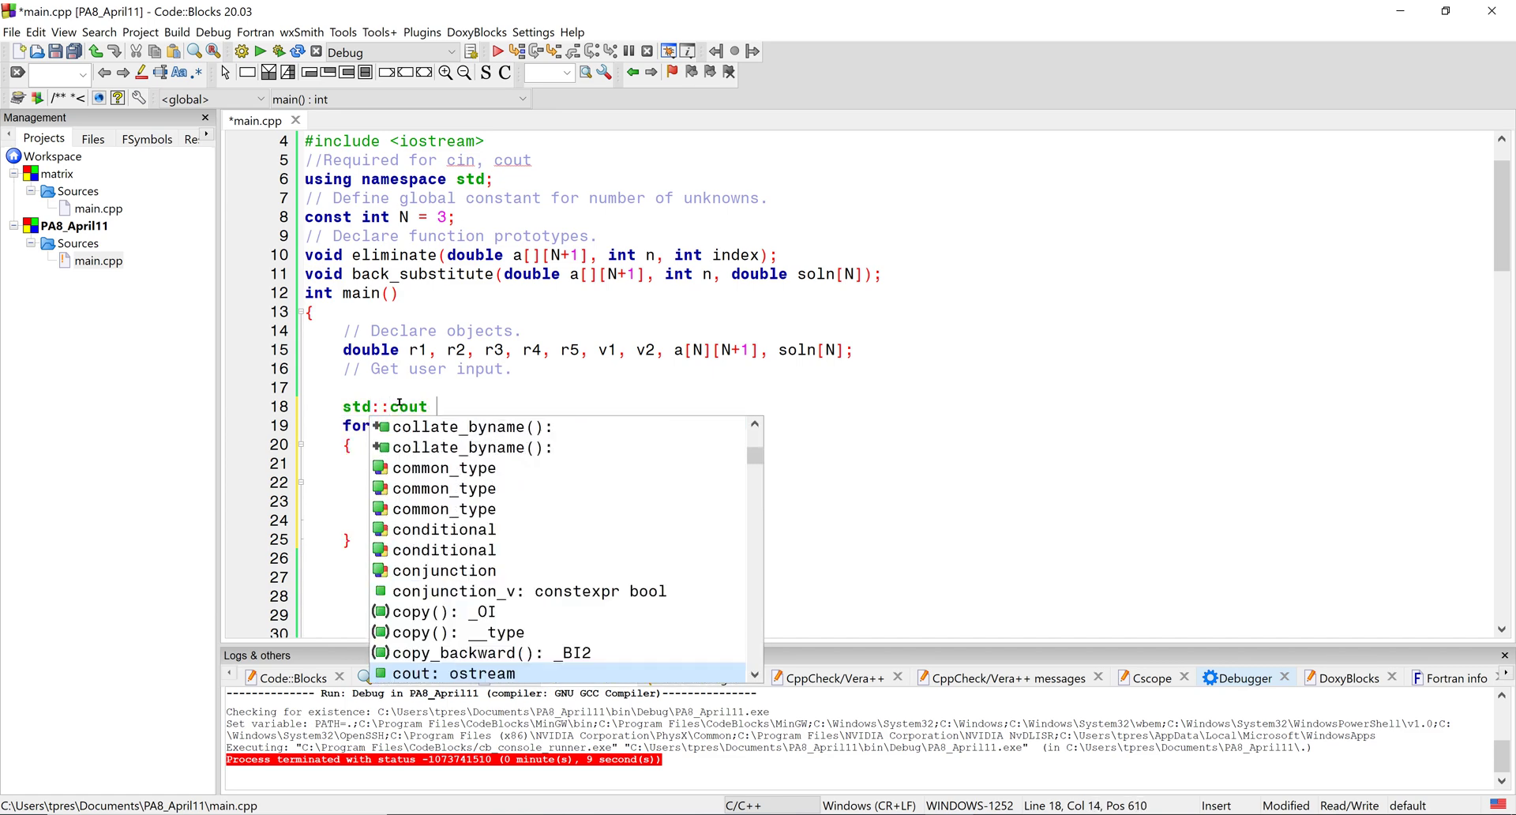
pyautogui.write(' << "Please')
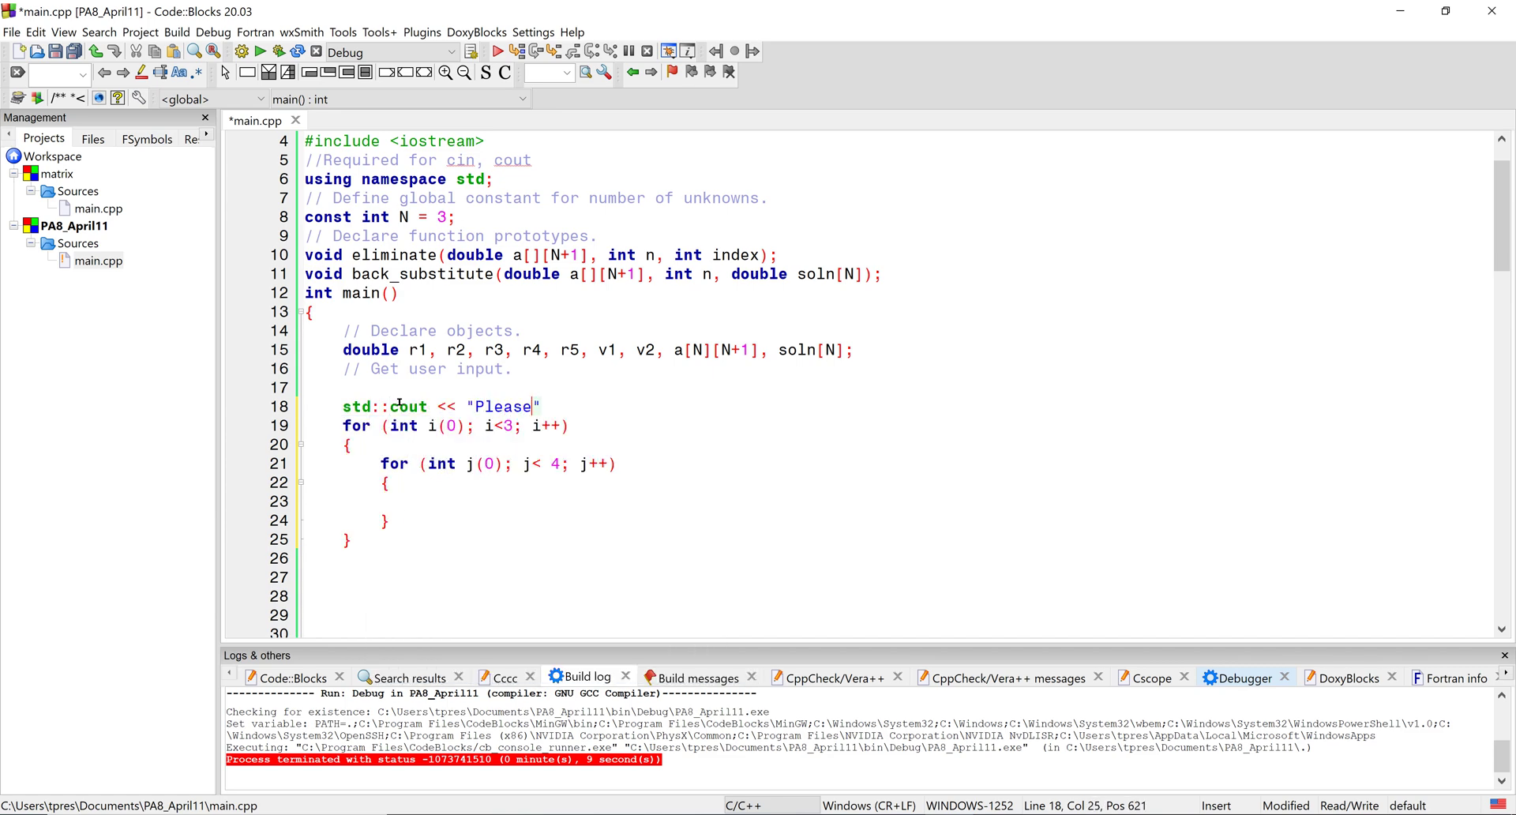
pyautogui.write(' enter the valu')
pyautogui.write('es for the matr')
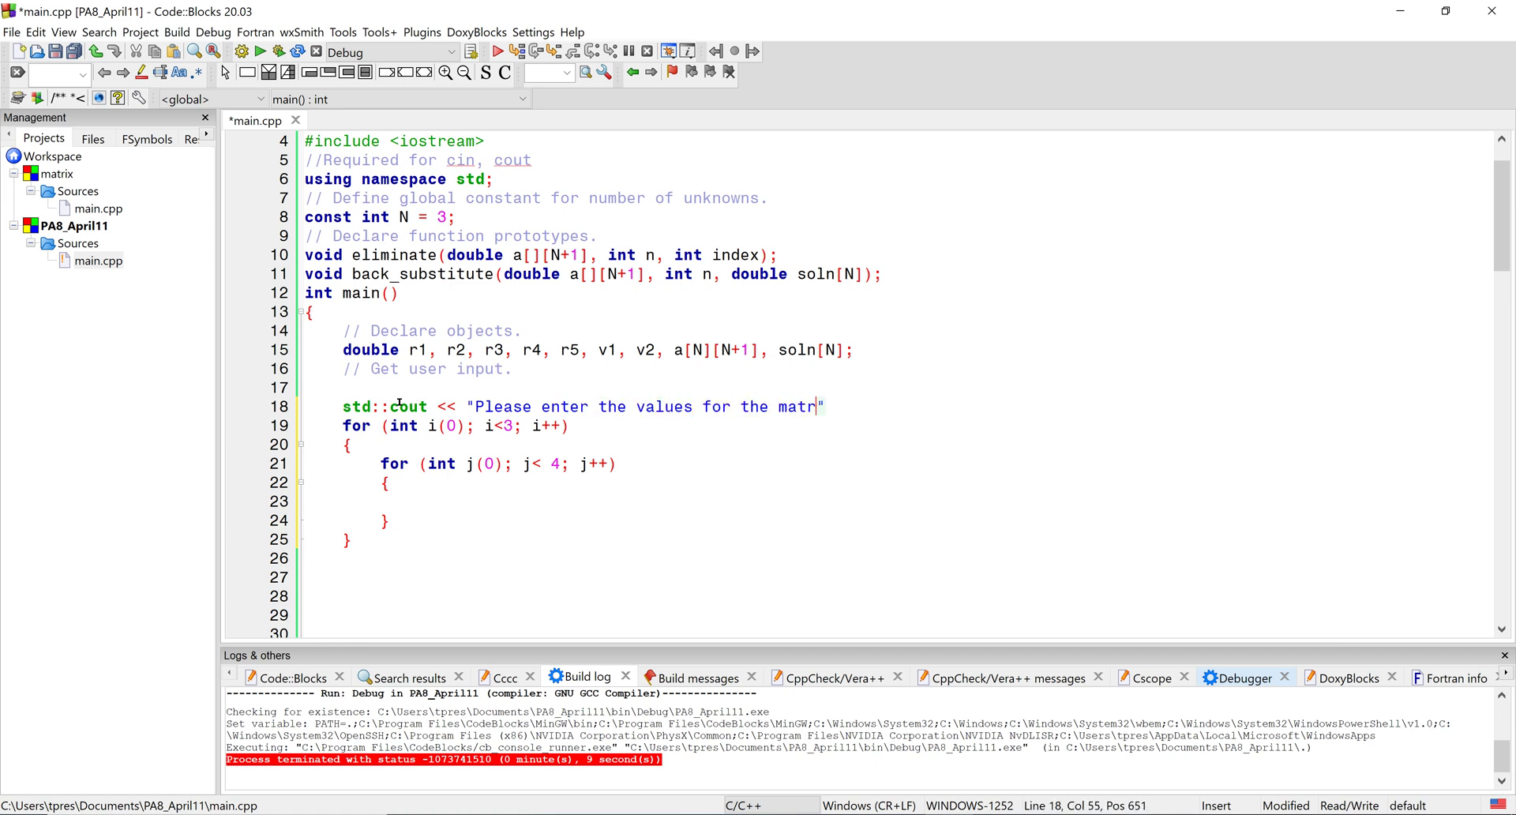
pyautogui.write('ix (3')
pyautogui.write('x4)')
pyautogui.press('Right')
pyautogui.write('<< std::')
pyautogui.write('endl;')
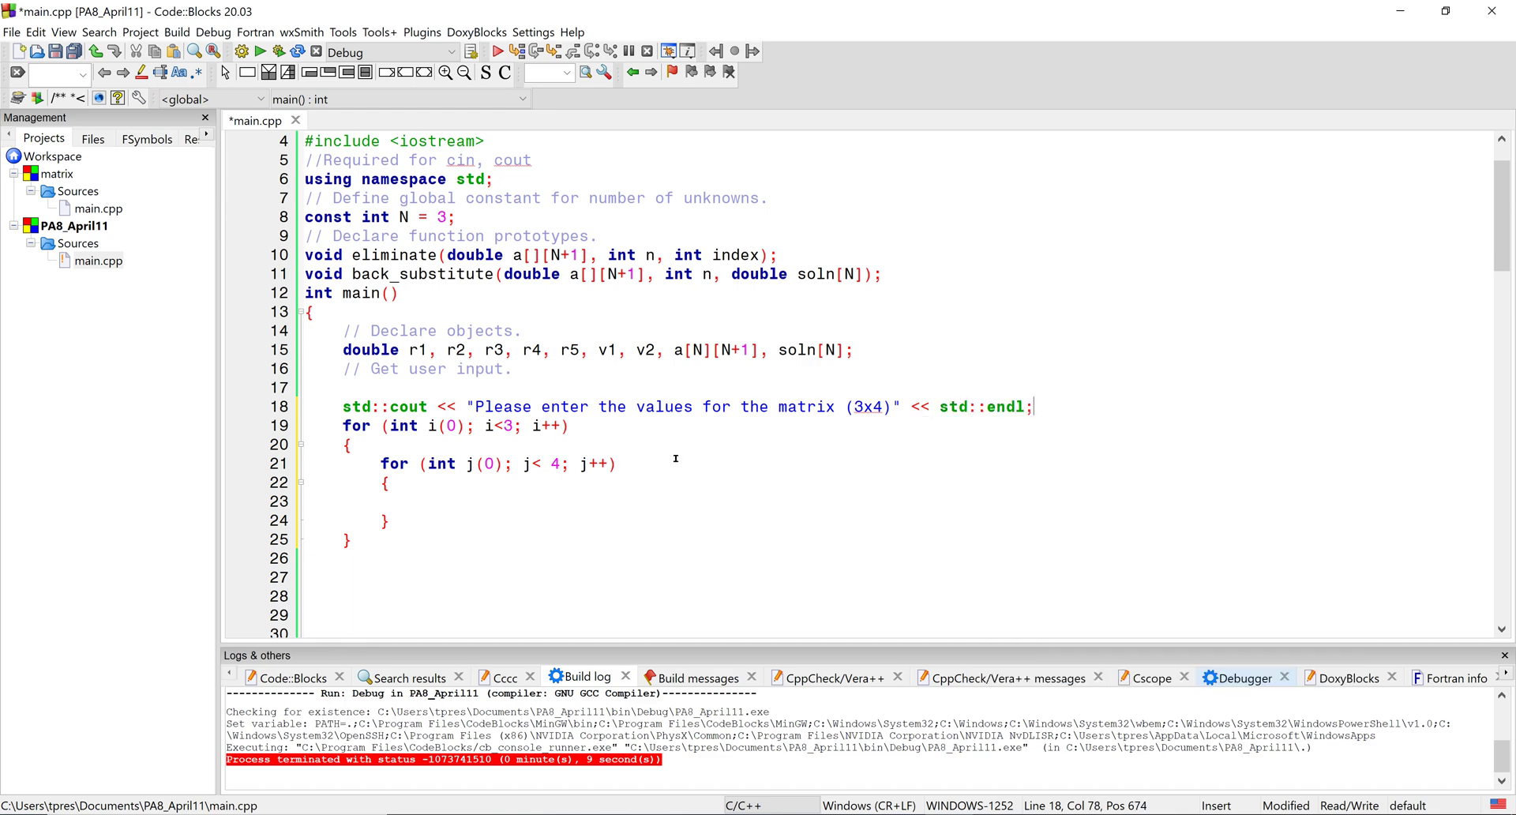
# Step: Add a cout line in the outer loop: "Please enter the values for the first row (4 values)"
pyautogui.click(679, 446)
pyautogui.press('Return')
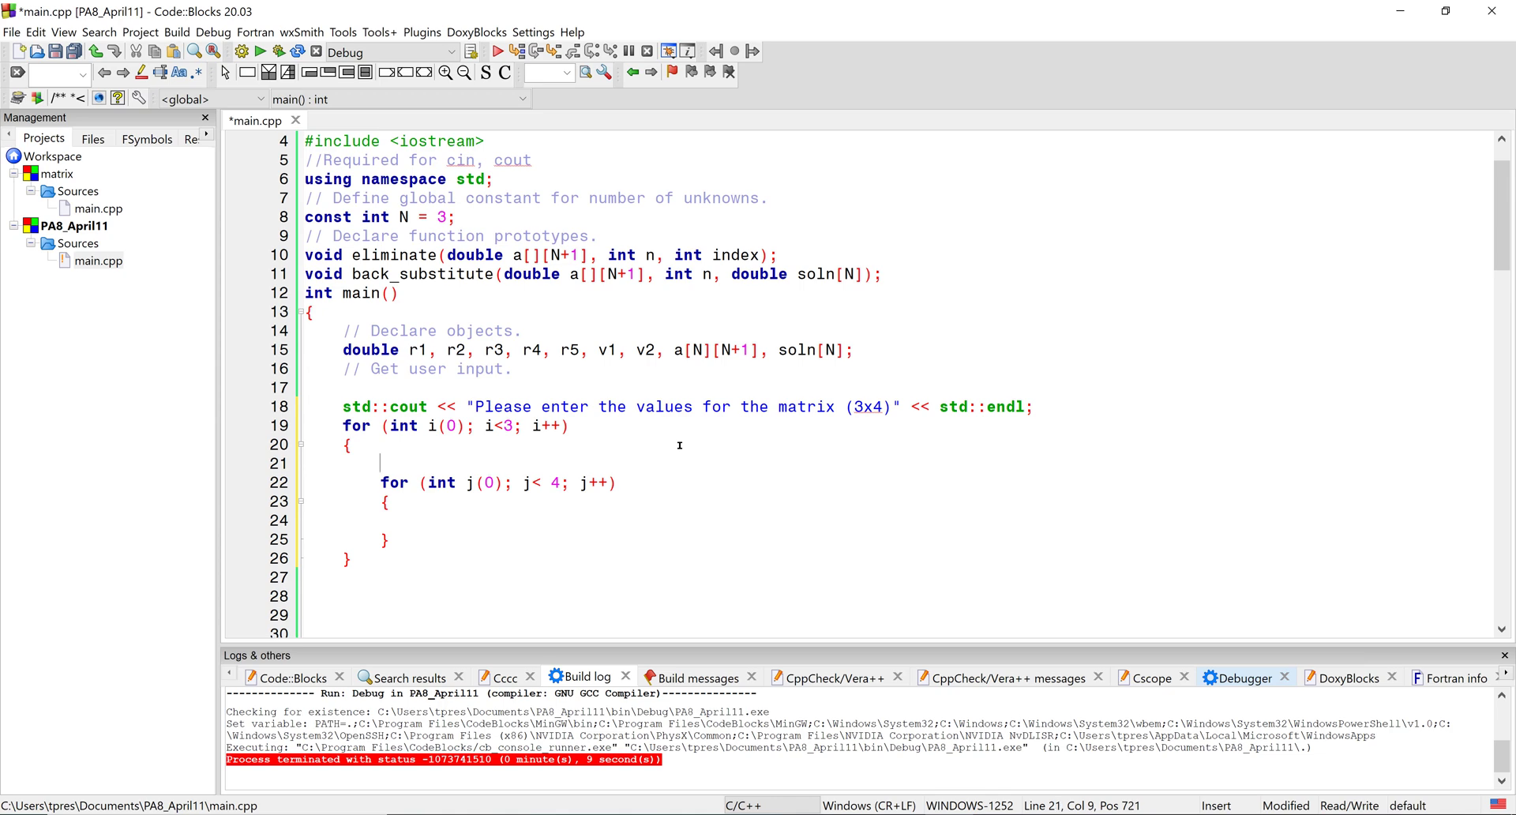
pyautogui.write('s')
pyautogui.write('td::cout << "')
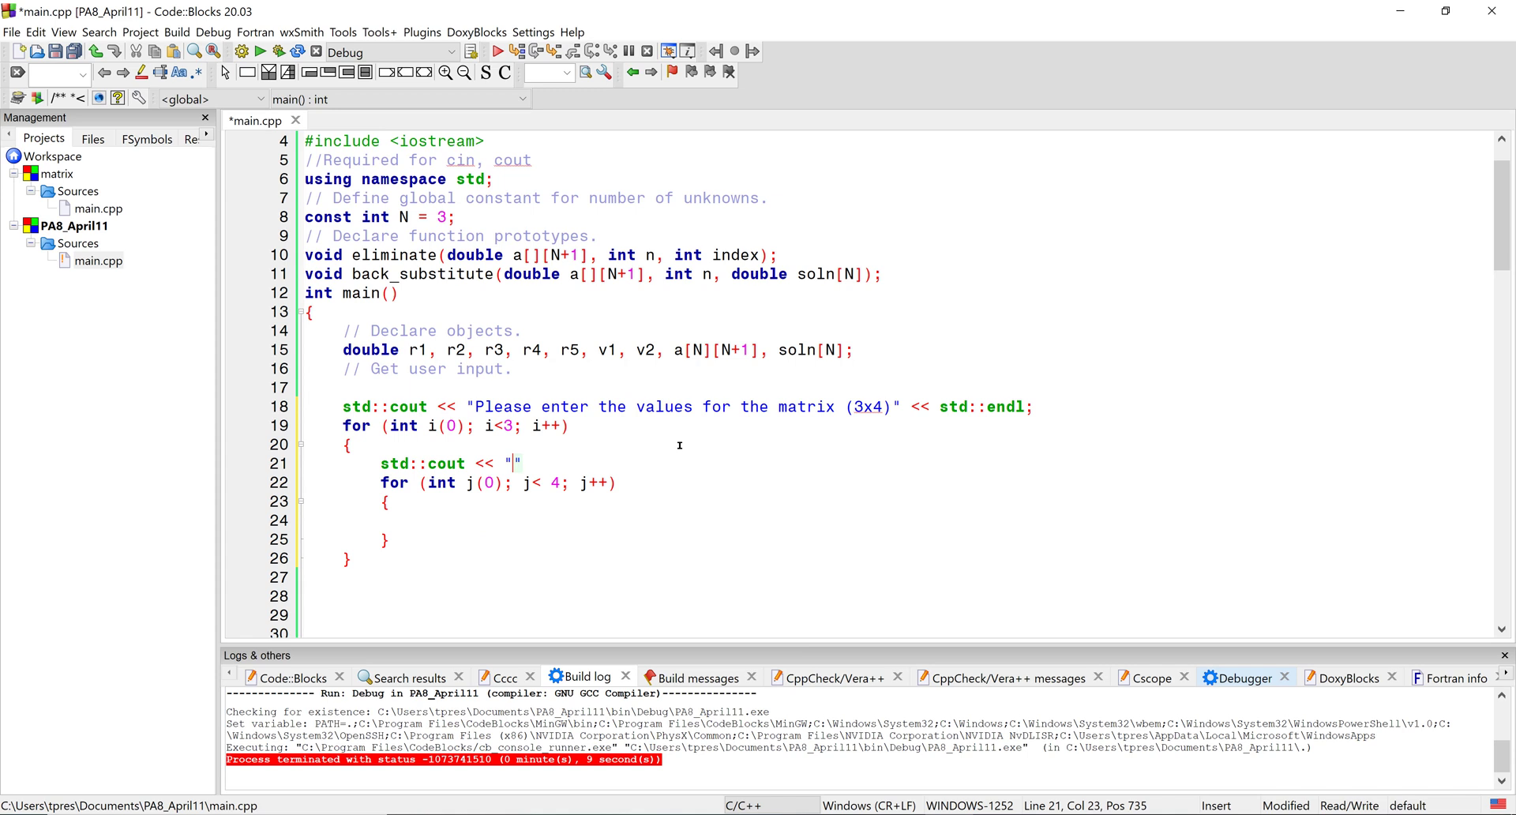
pyautogui.write('Please enter th')
pyautogui.write('e values for the f')
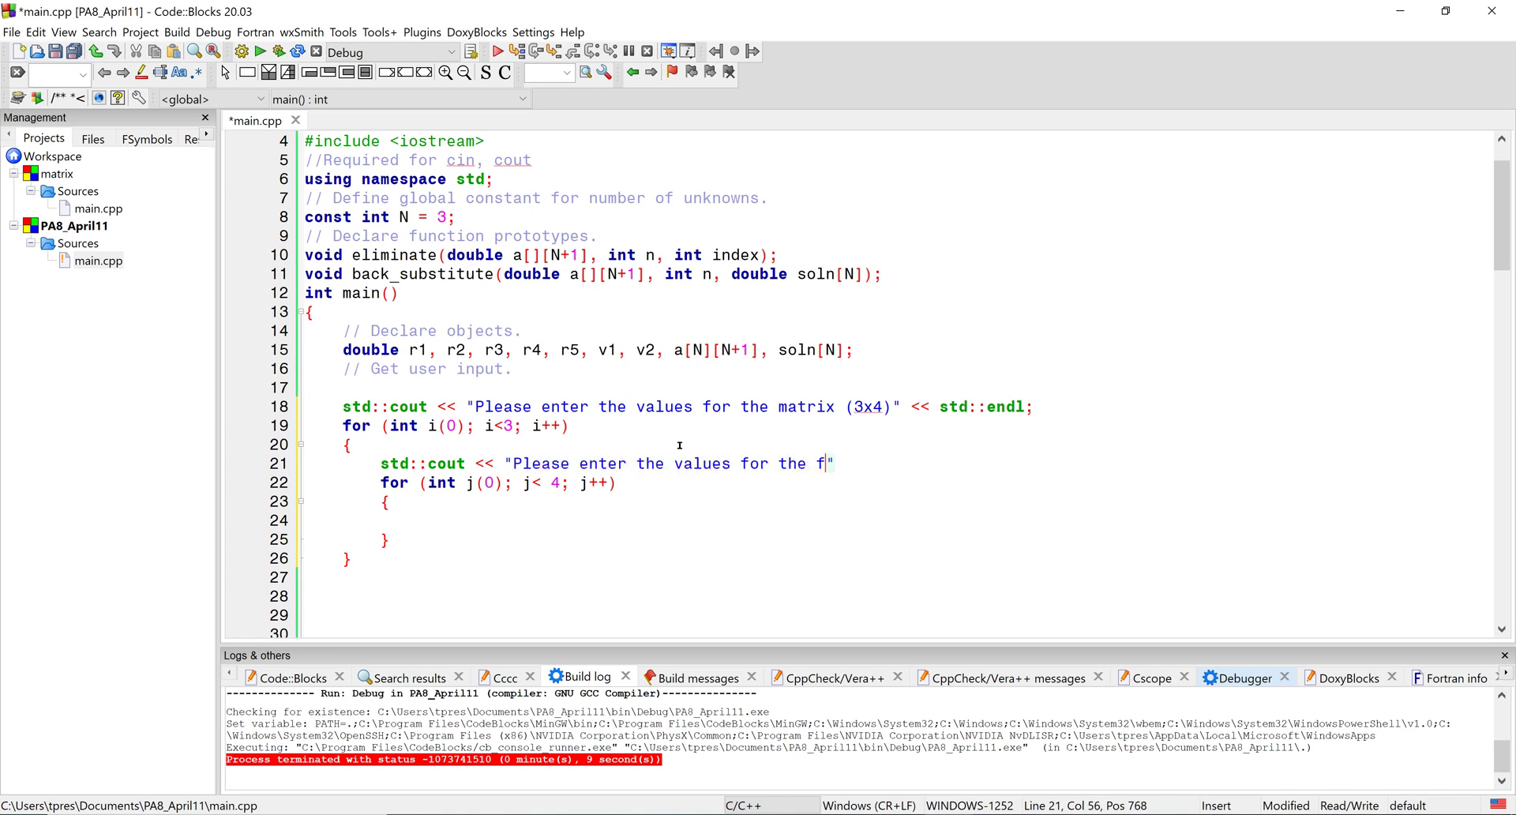
pyautogui.write('irst ro')
pyautogui.write('w (4 value')
pyautogui.write('s) << std:')
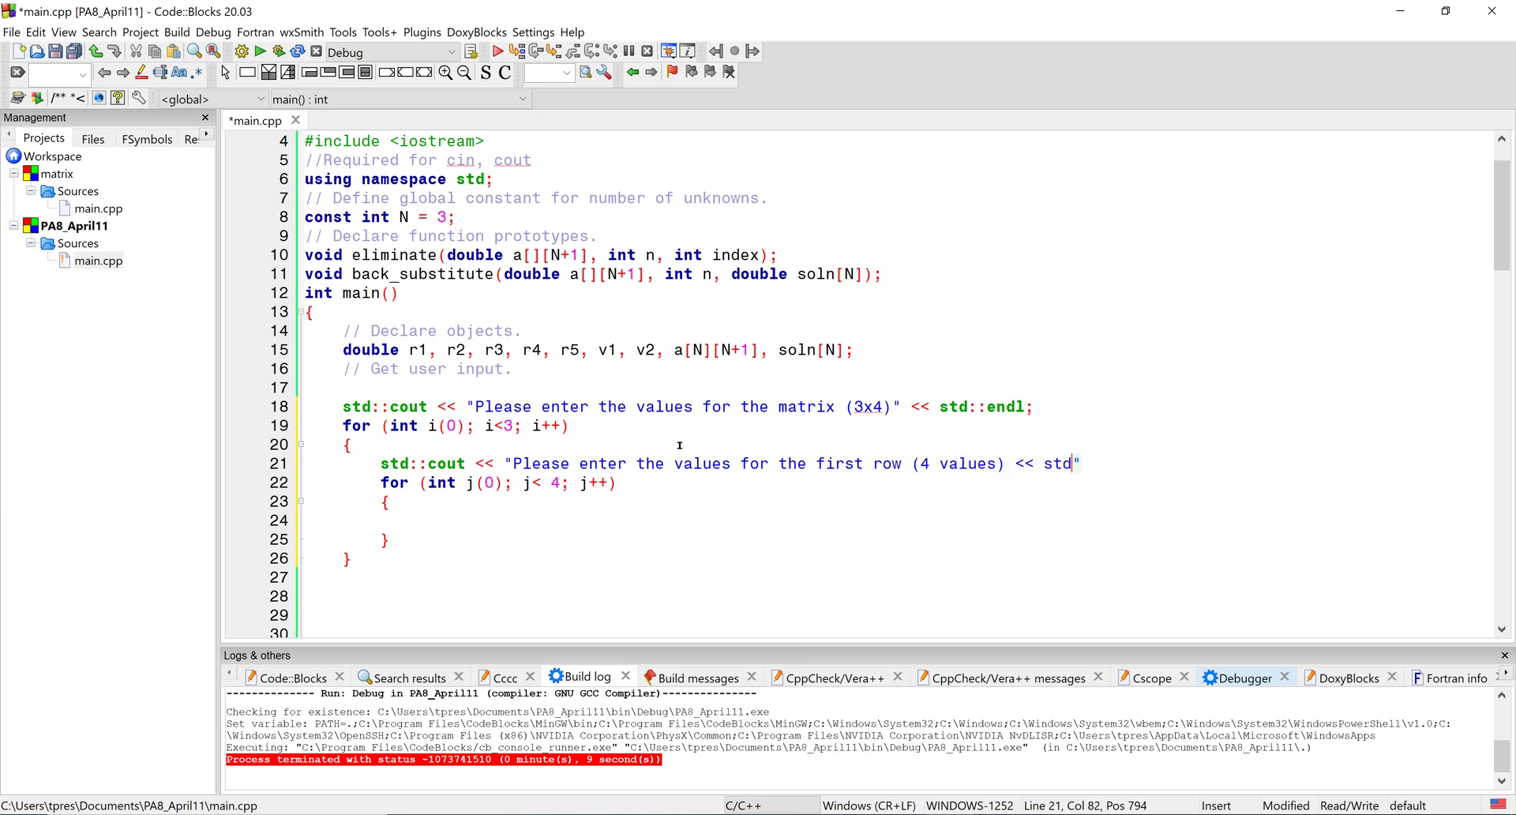
pyautogui.write(':endl;')
pyautogui.click(1006, 462)
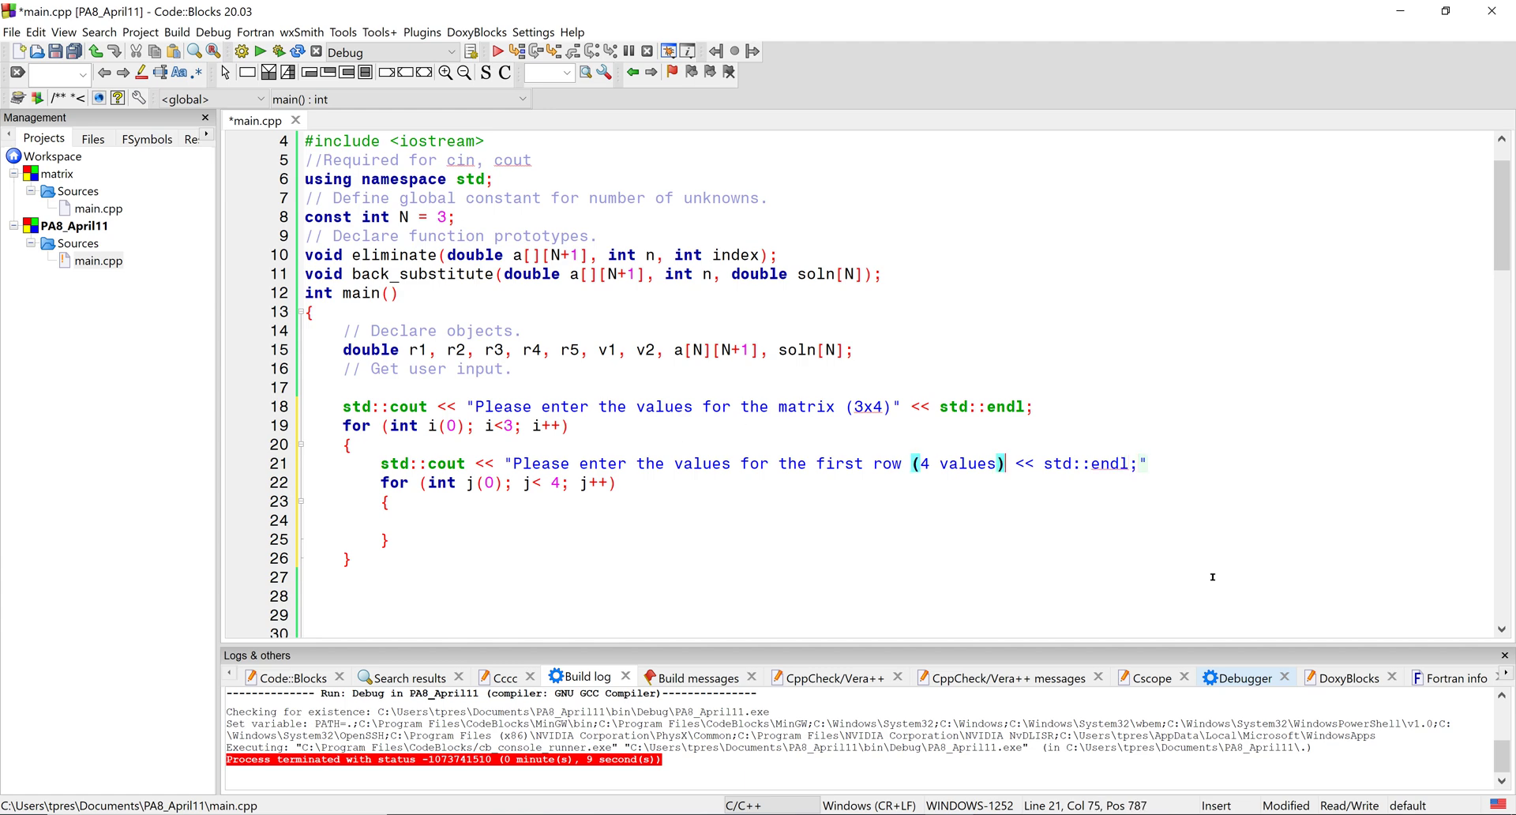
pyautogui.write('"')
pyautogui.click(1193, 455)
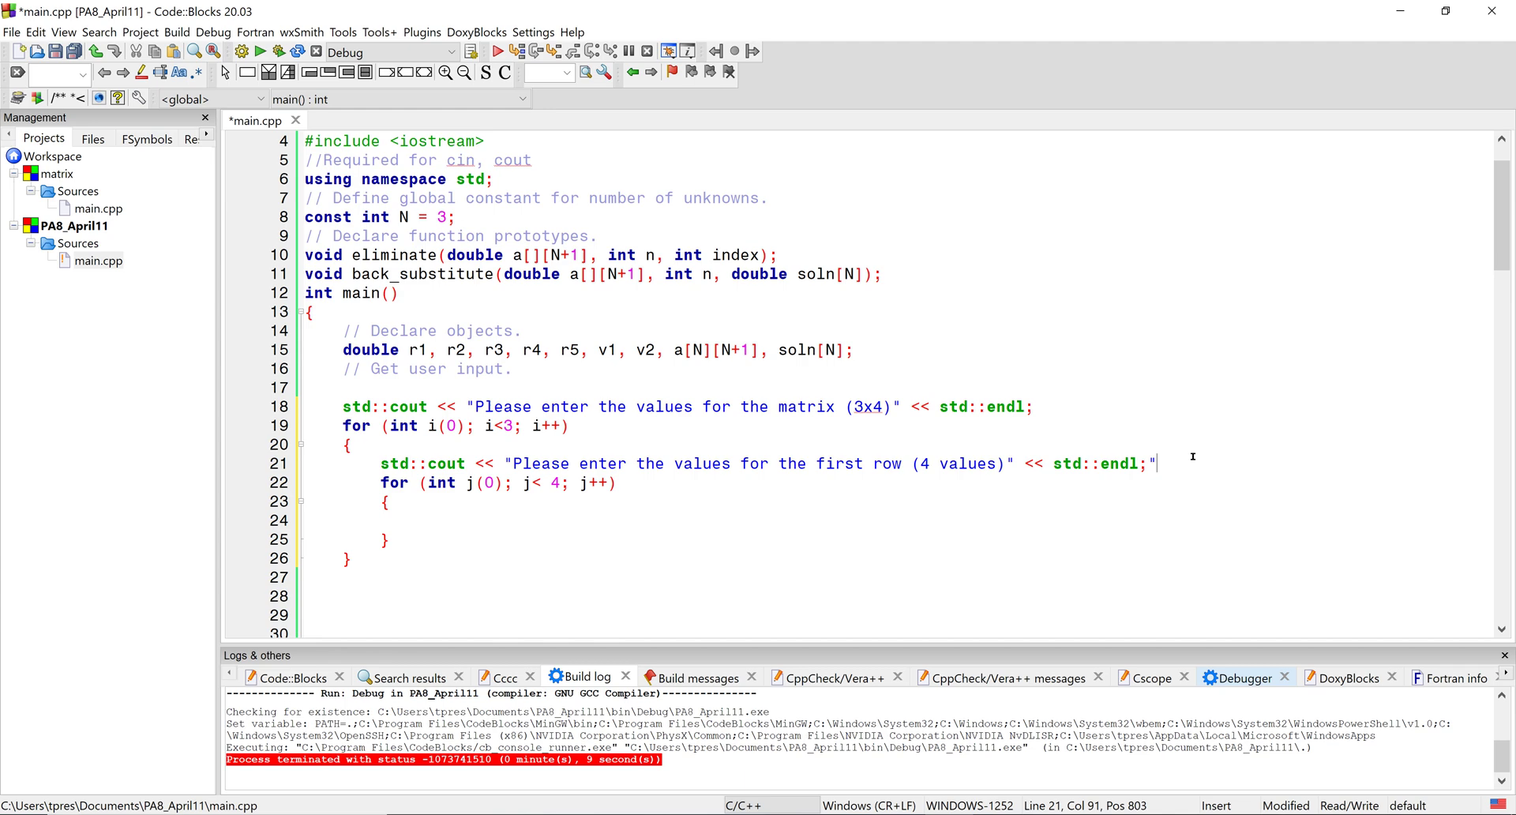
pyautogui.press('BackSpace')
pyautogui.click(627, 510)
pyautogui.moveTo(407, 350)
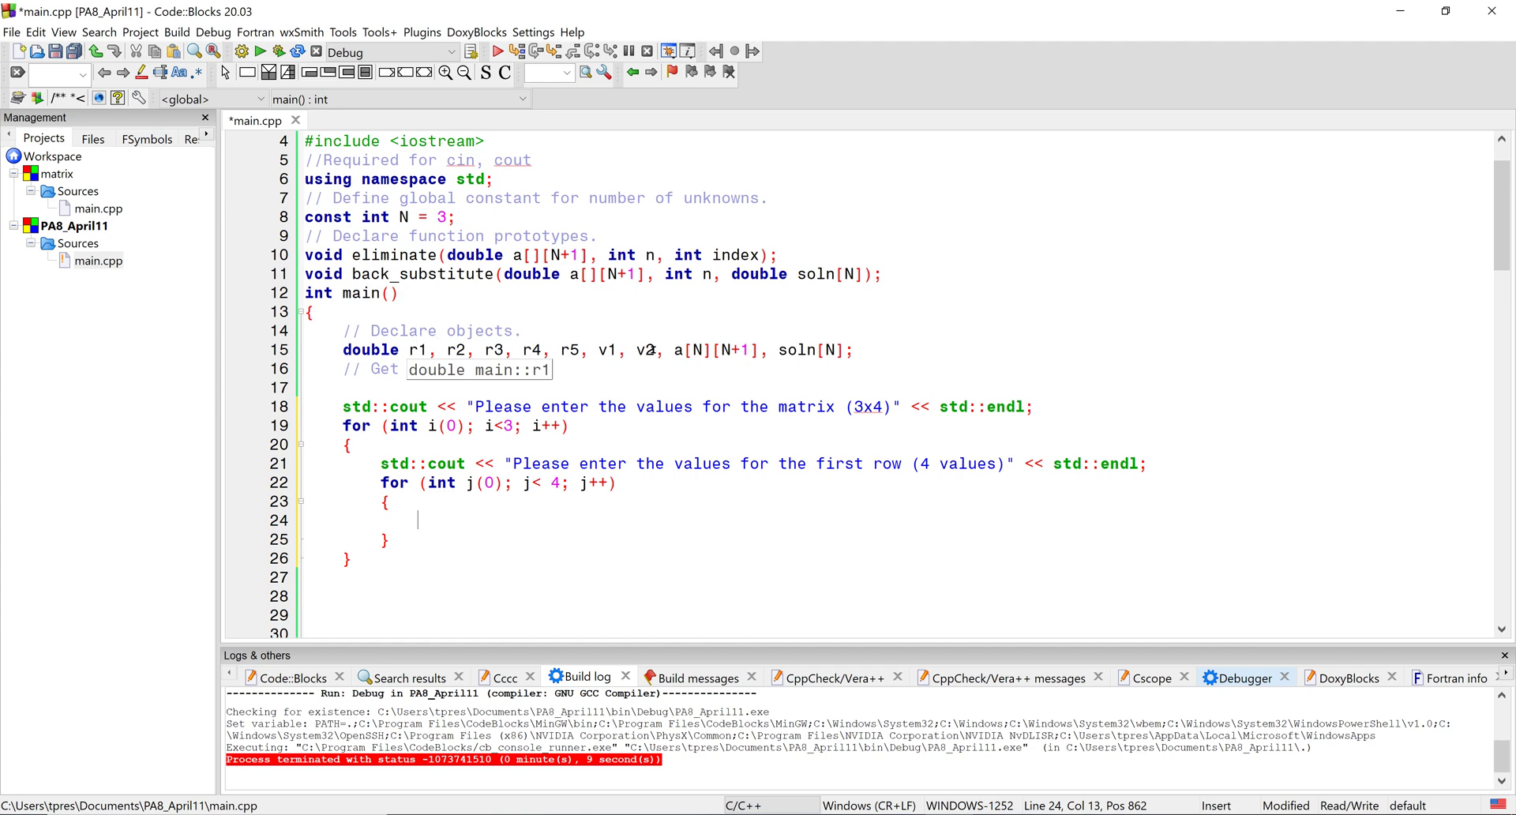
# Step: Put std::cin >> temp; in the inner loop and begin a[i][j] = temp on the next line
pyautogui.moveTo(654, 349); pyautogui.dragTo(411, 356)
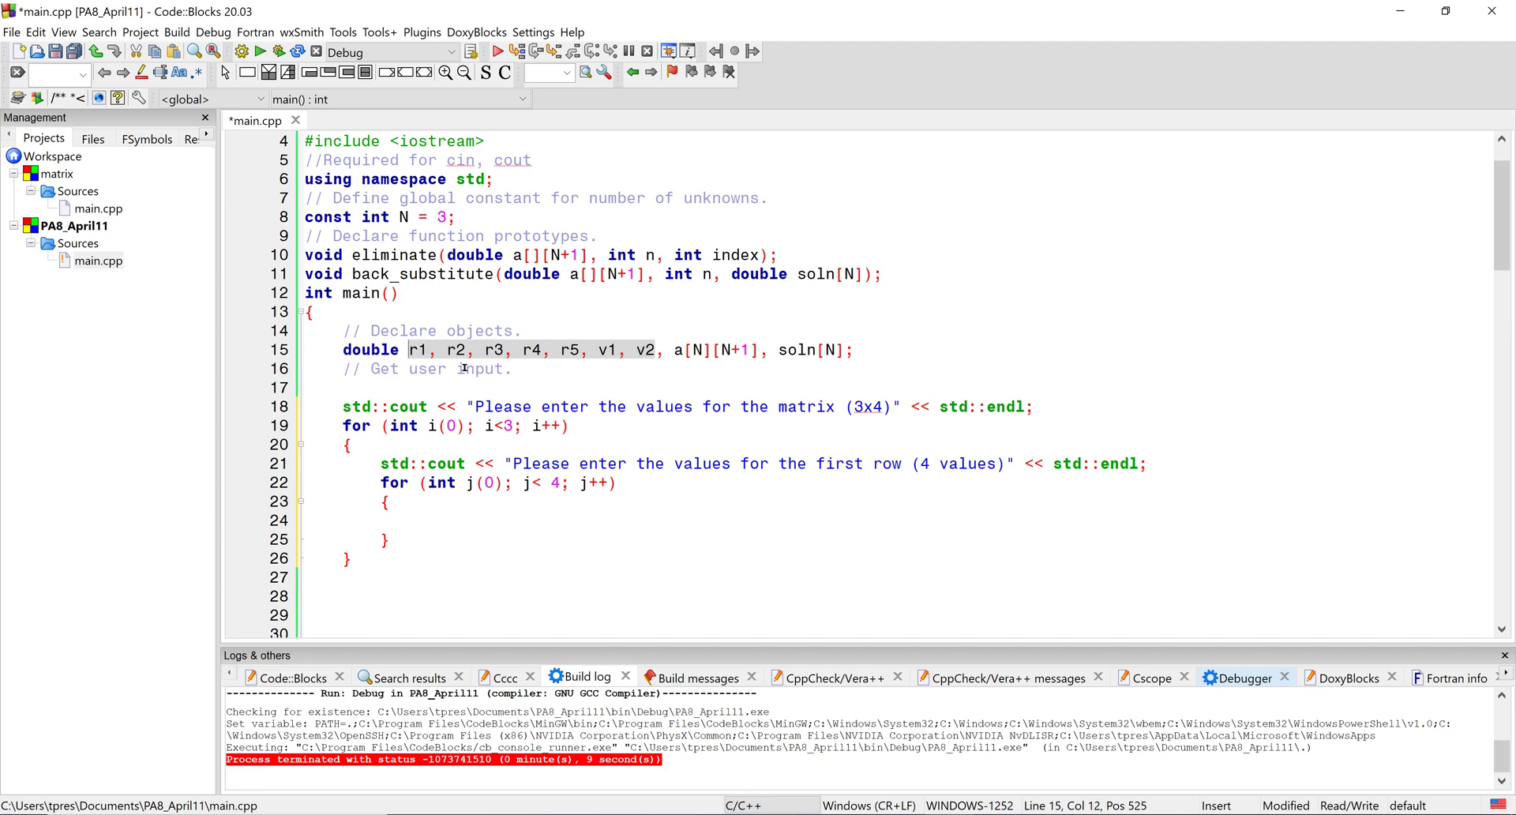
pyautogui.write('temp')
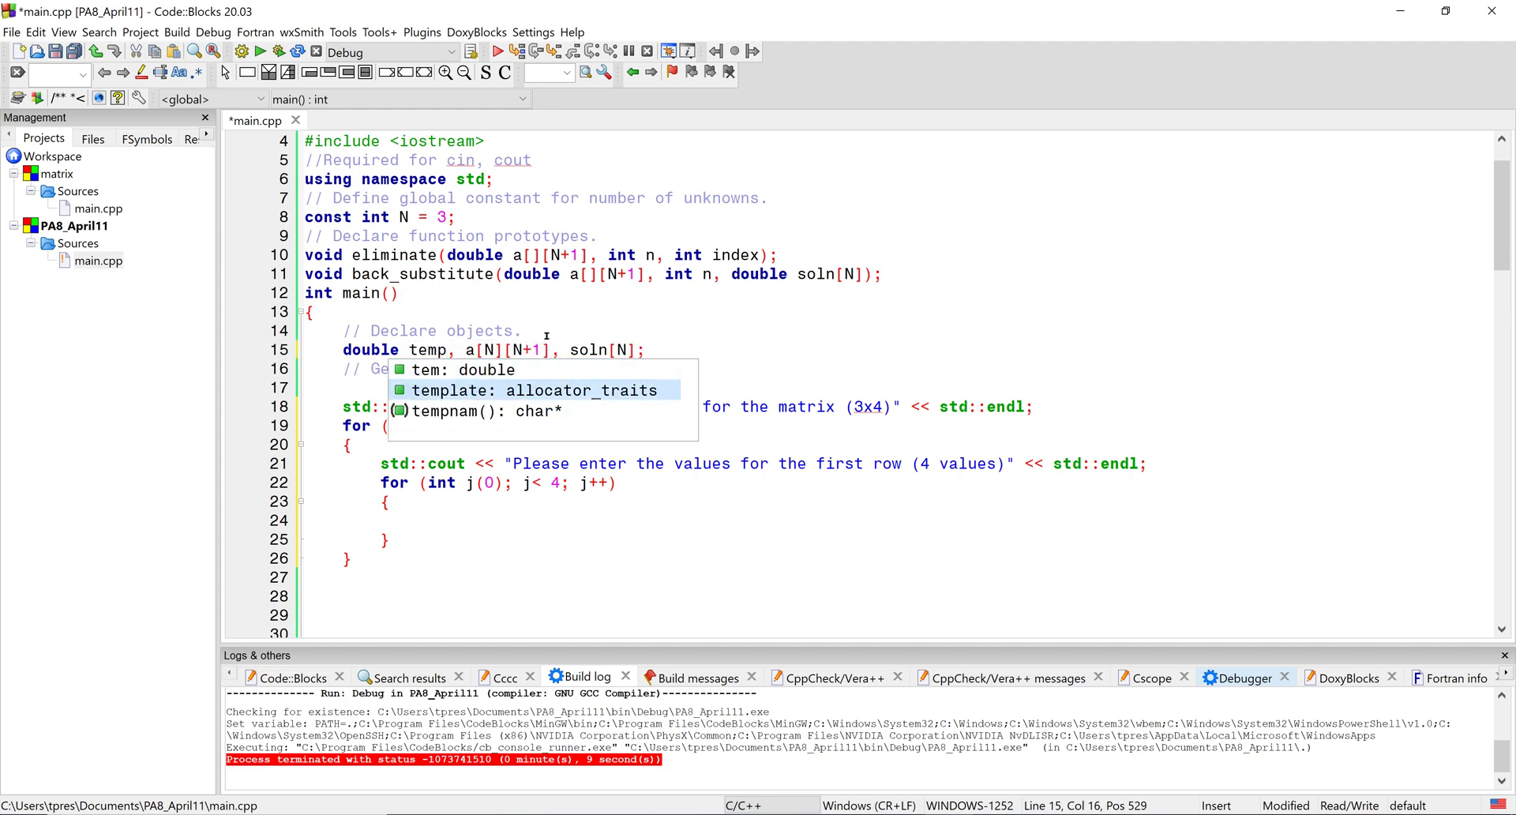
pyautogui.click(776, 347)
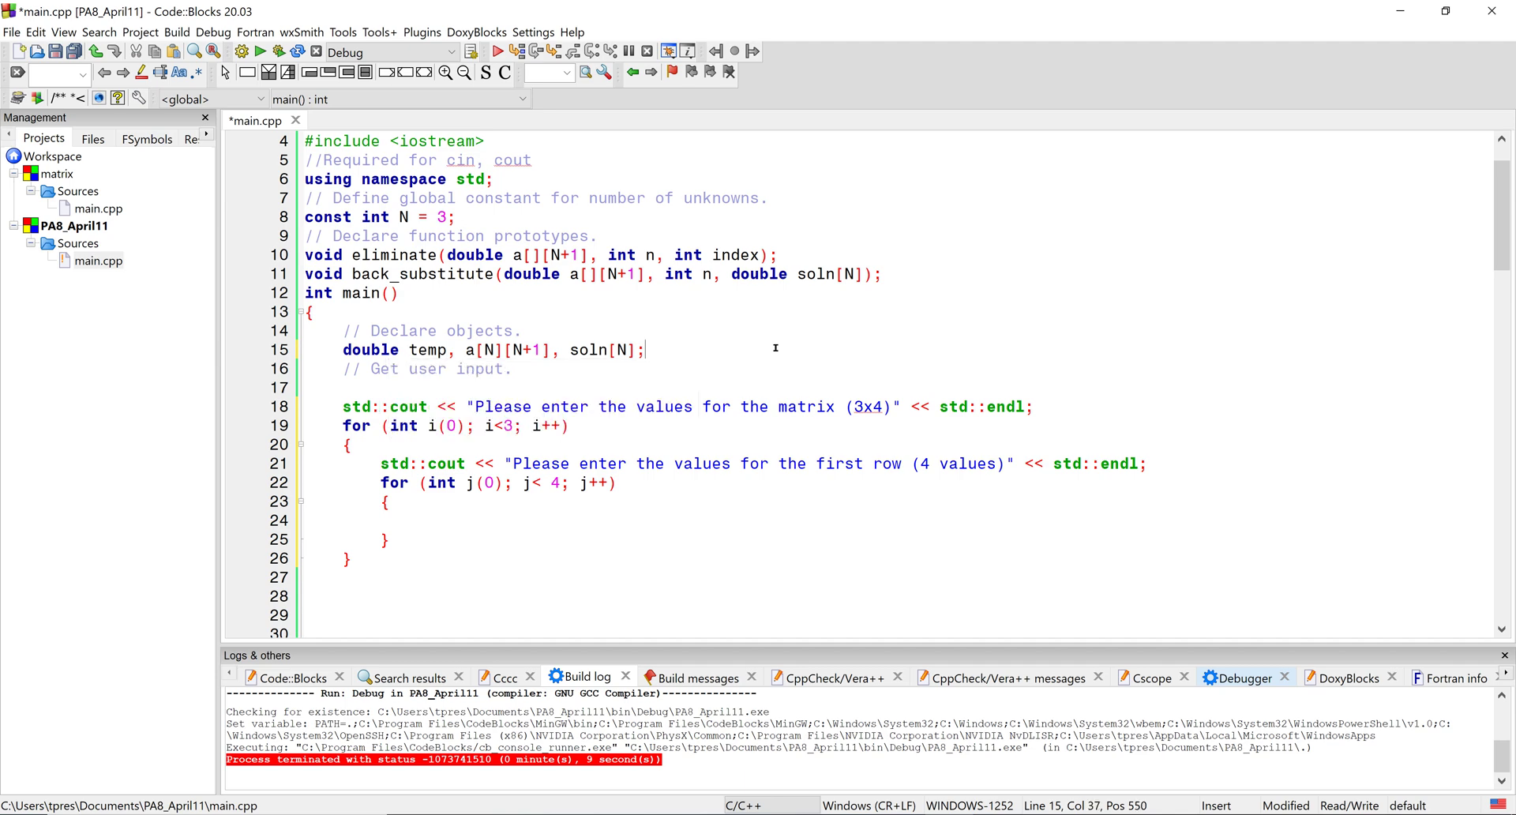
pyautogui.scroll(-1, 776, 348)
pyautogui.click(606, 459)
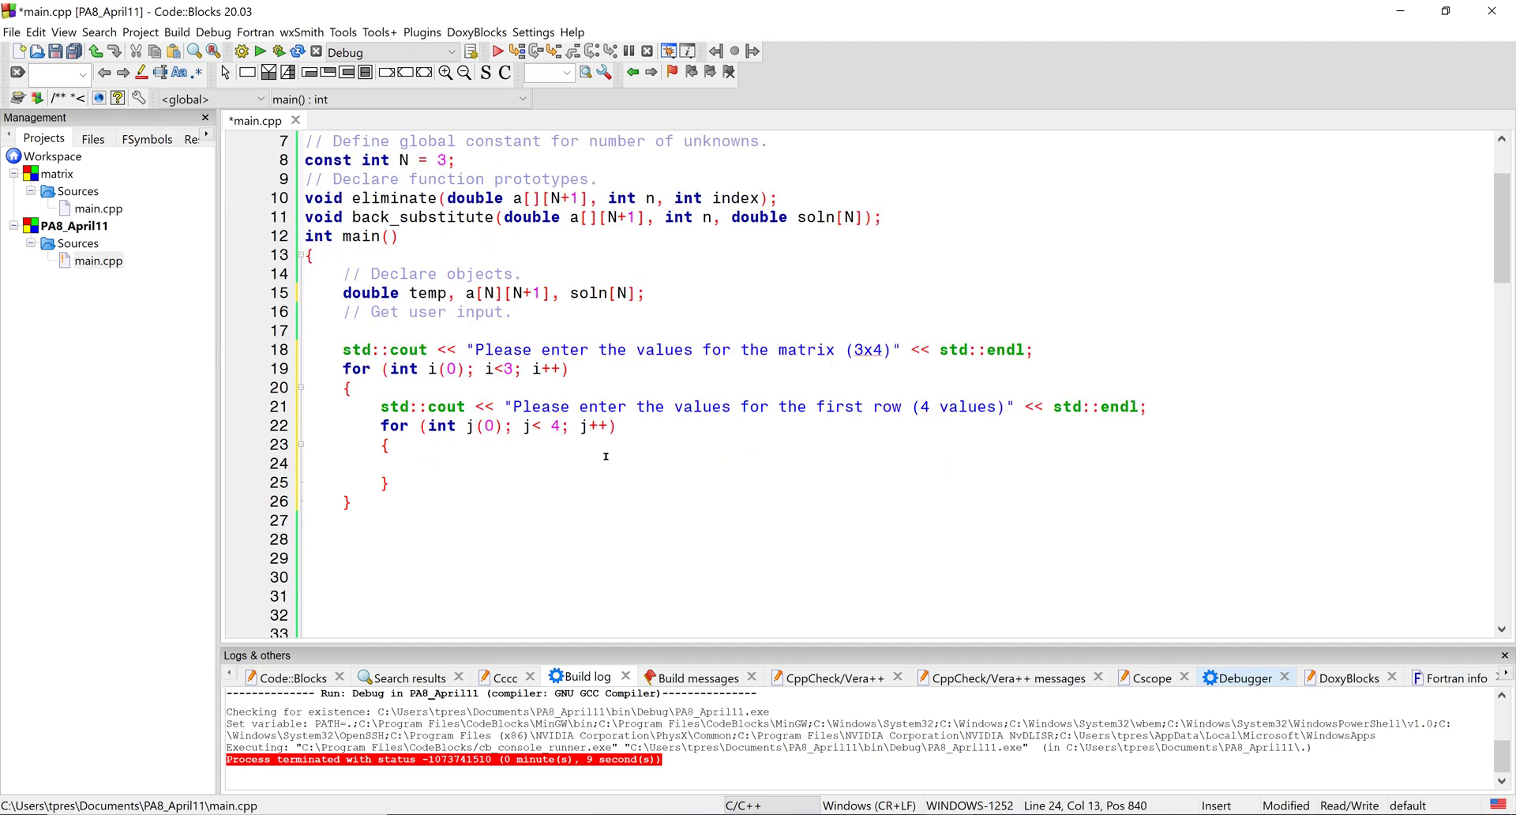
pyautogui.write('std')
pyautogui.write('::cou')
pyautogui.press('BackSpace')
pyautogui.press('BackSpace')
pyautogui.write('in')
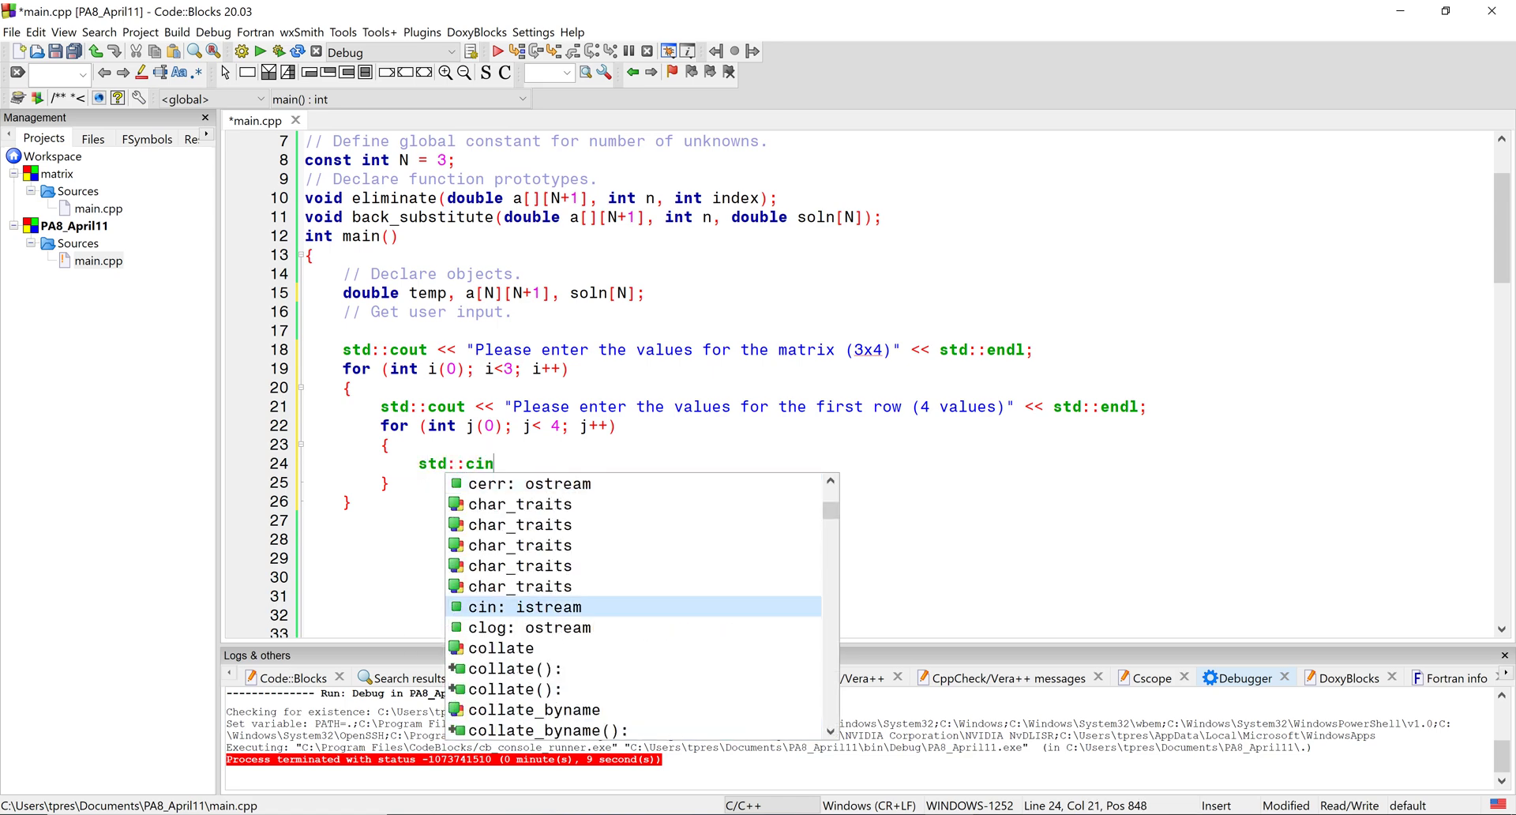
pyautogui.write(' >> t')
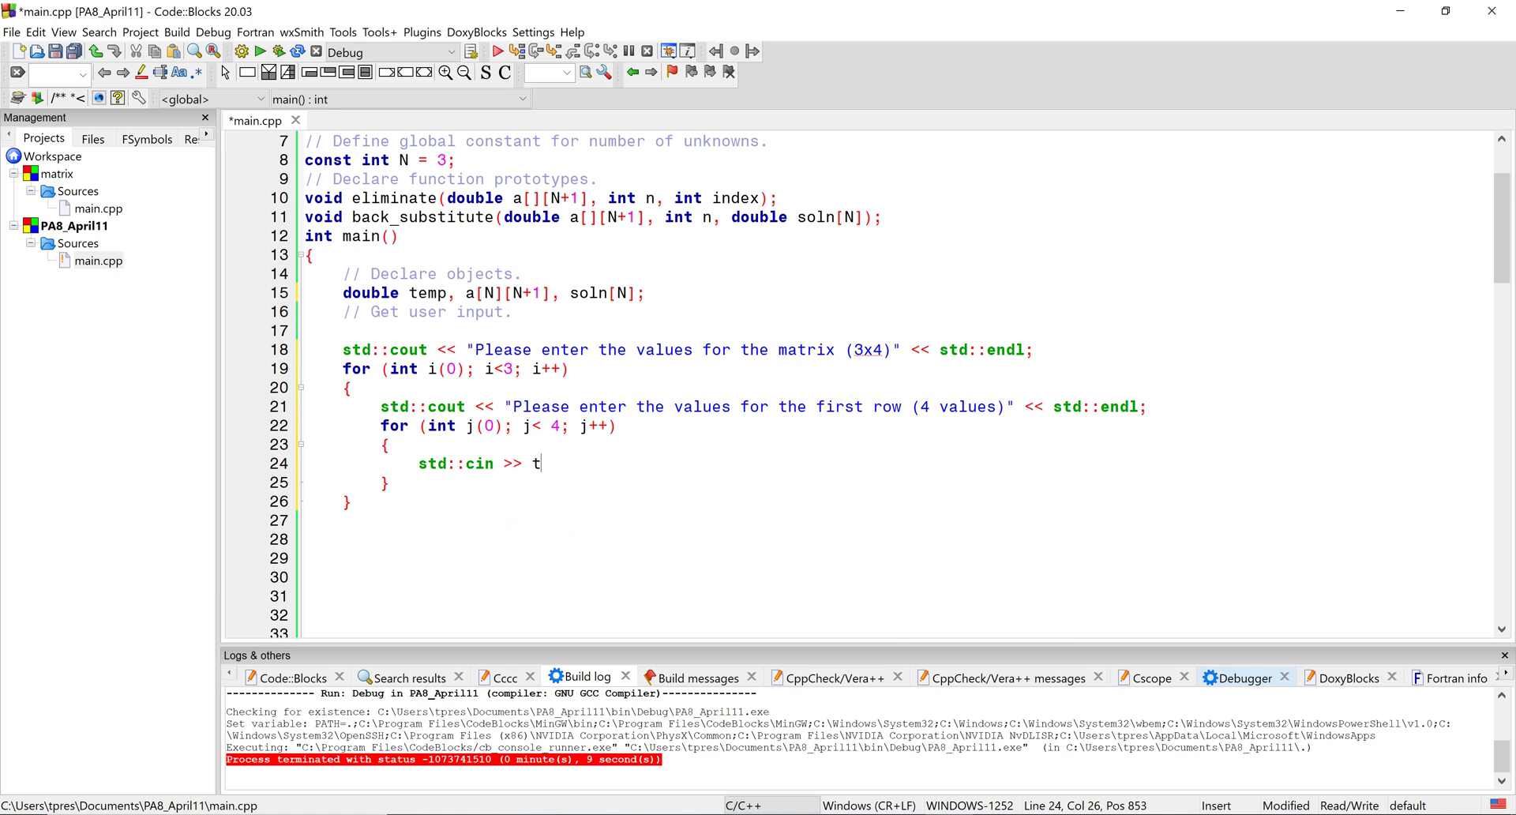
pyautogui.write('empl')
pyautogui.press('BackSpace')
pyautogui.write(';')
pyautogui.press('Return')
pyautogui.write('a[')
pyautogui.write('i')
pyautogui.write('][j')
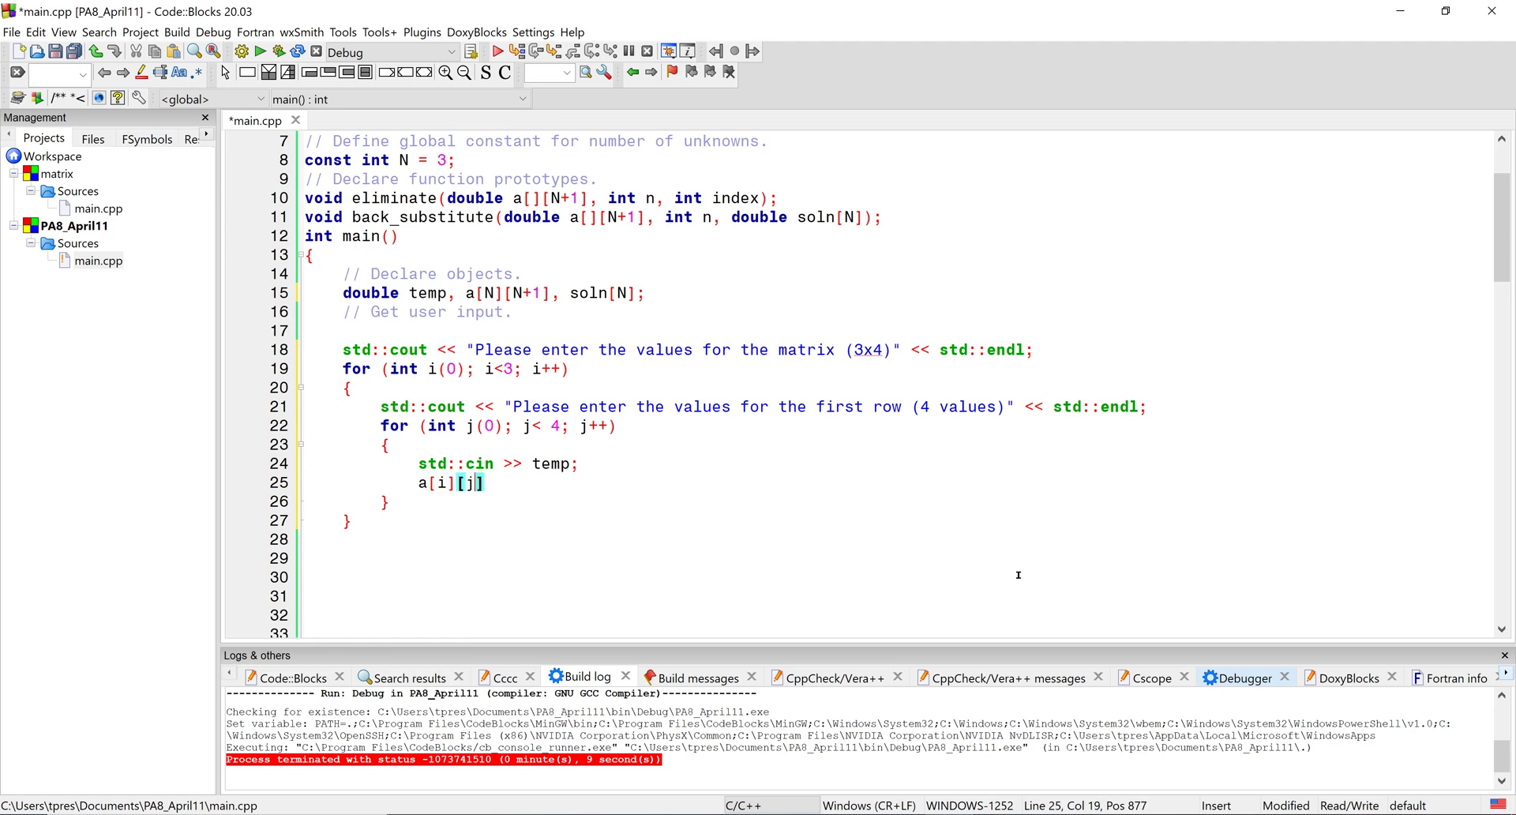
pyautogui.write(']')
pyautogui.write(' =')
pyautogui.write('temp')
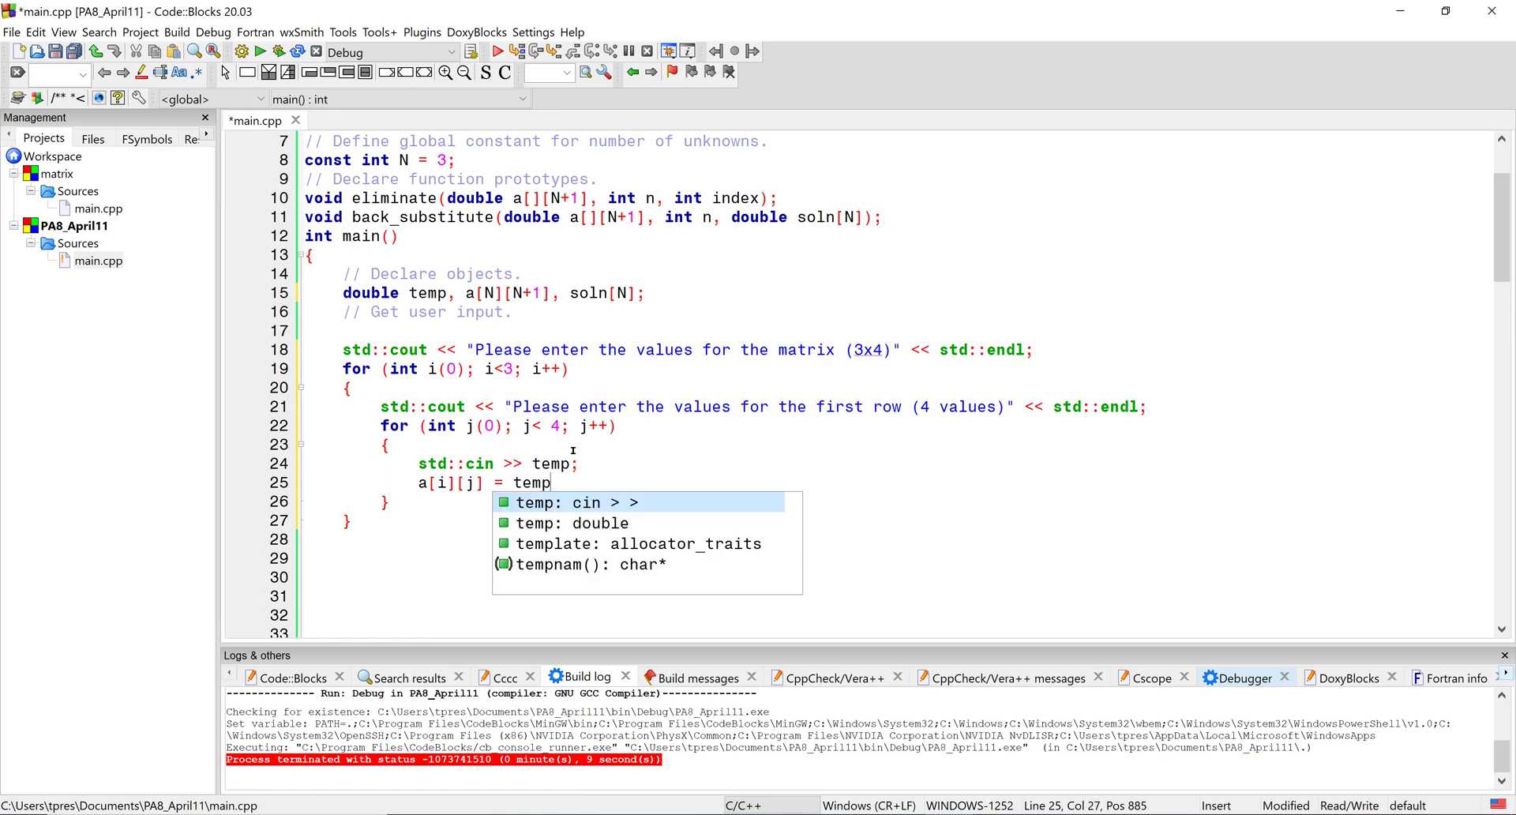
pyautogui.write(';')
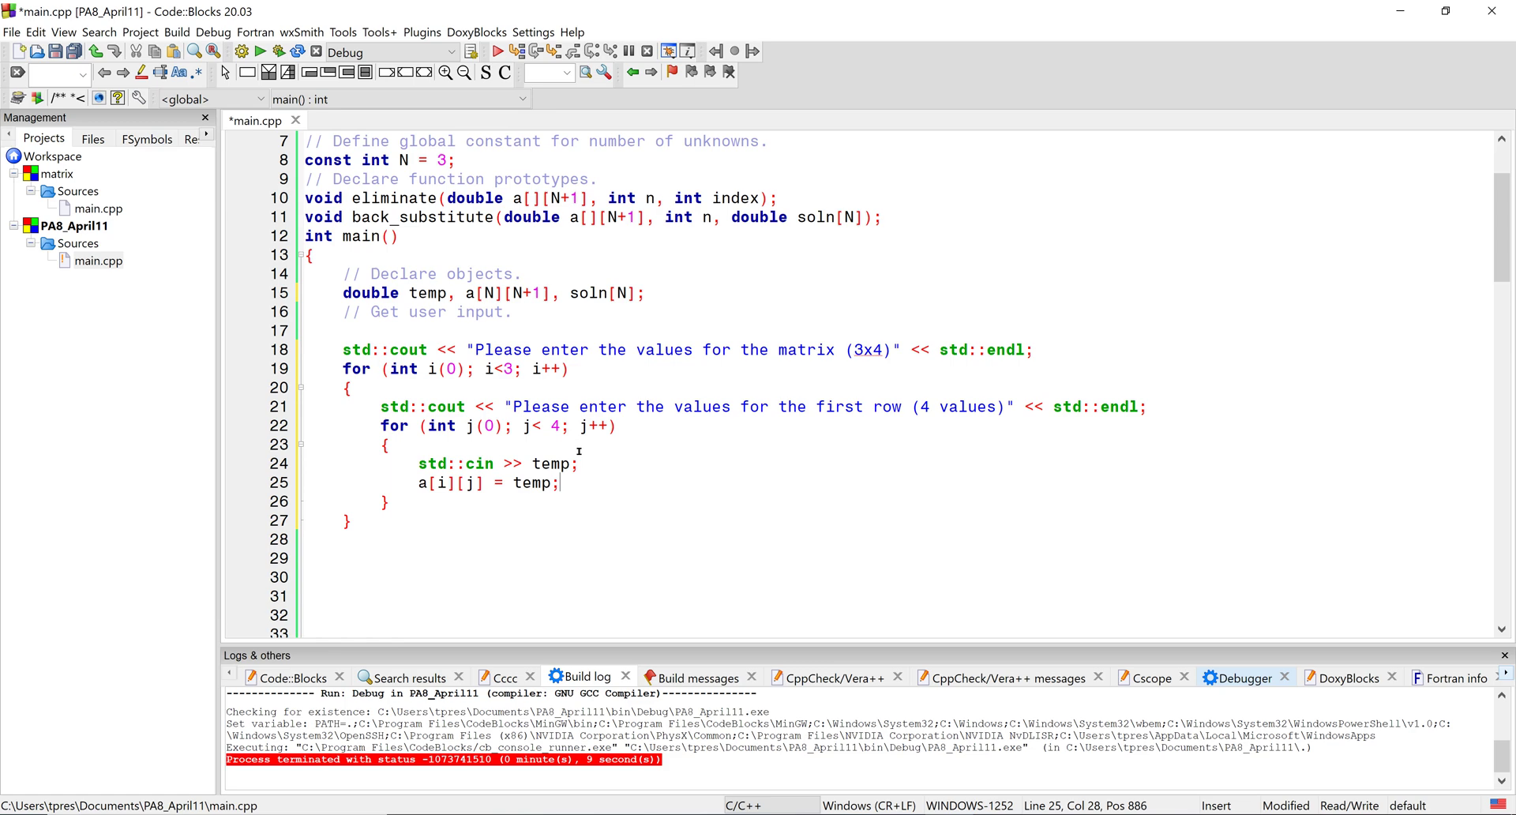
# Step: Build and run with rows 1 1 1 1, 0 1 0 1, -1 2 -3 4, getting currents 1, 1, -1
pyautogui.click(278, 50)
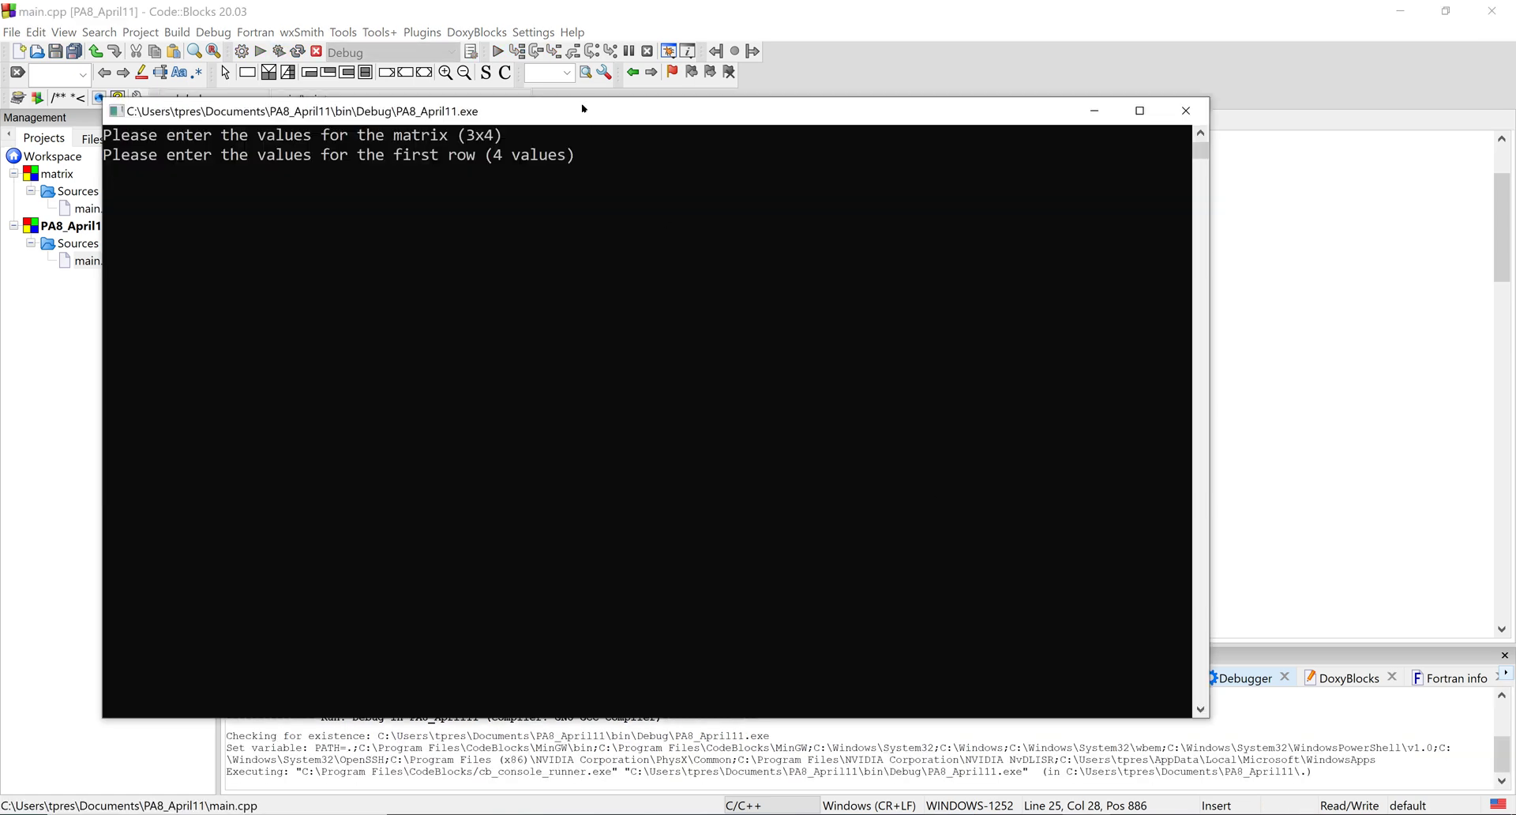
pyautogui.moveTo(583, 113); pyautogui.dragTo(1082, 248)
pyautogui.write('1')
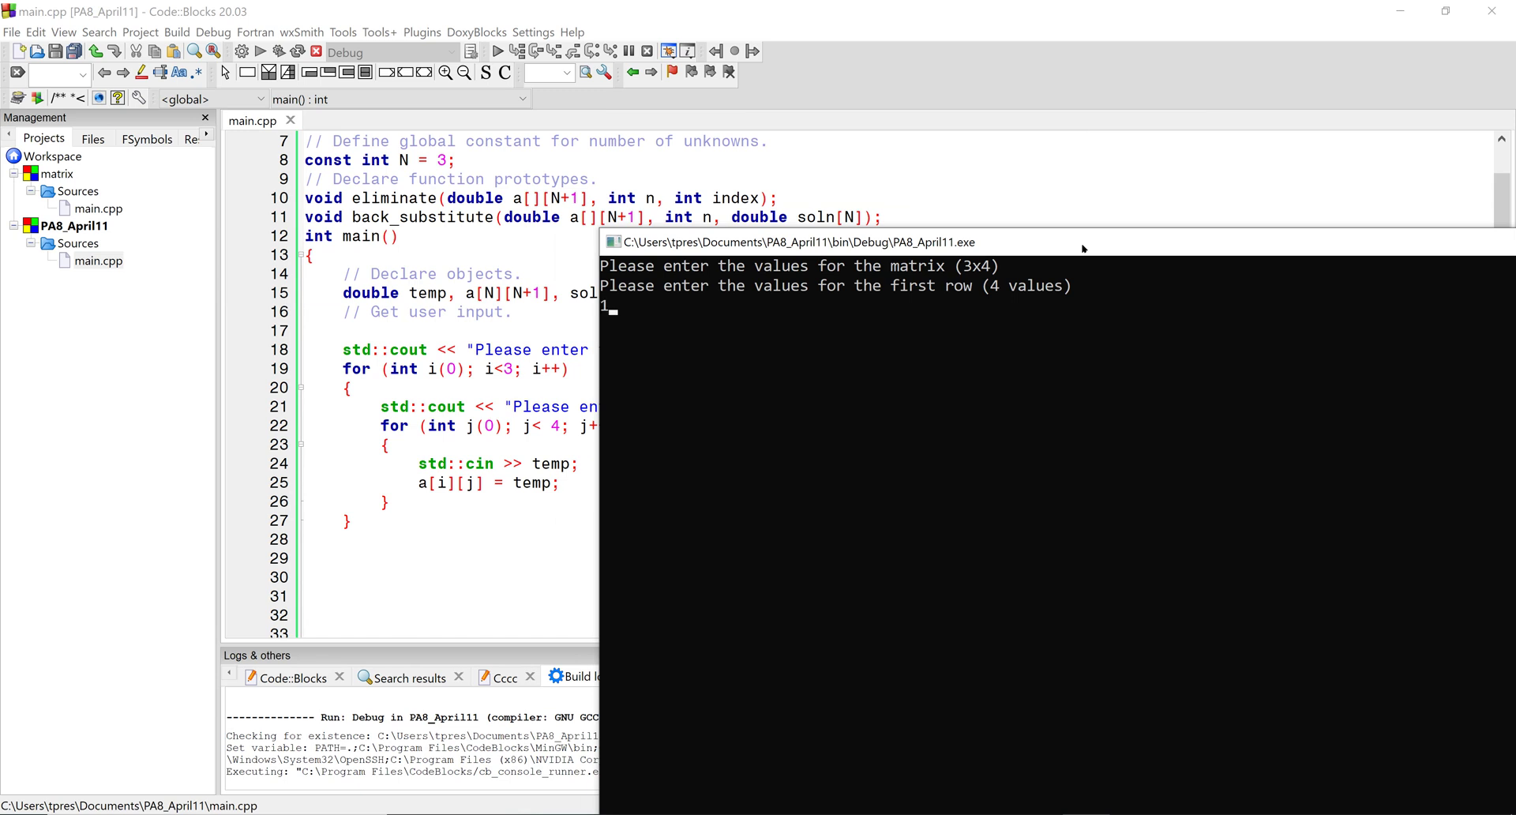
pyautogui.write(' 1 1 1')
pyautogui.press('Return')
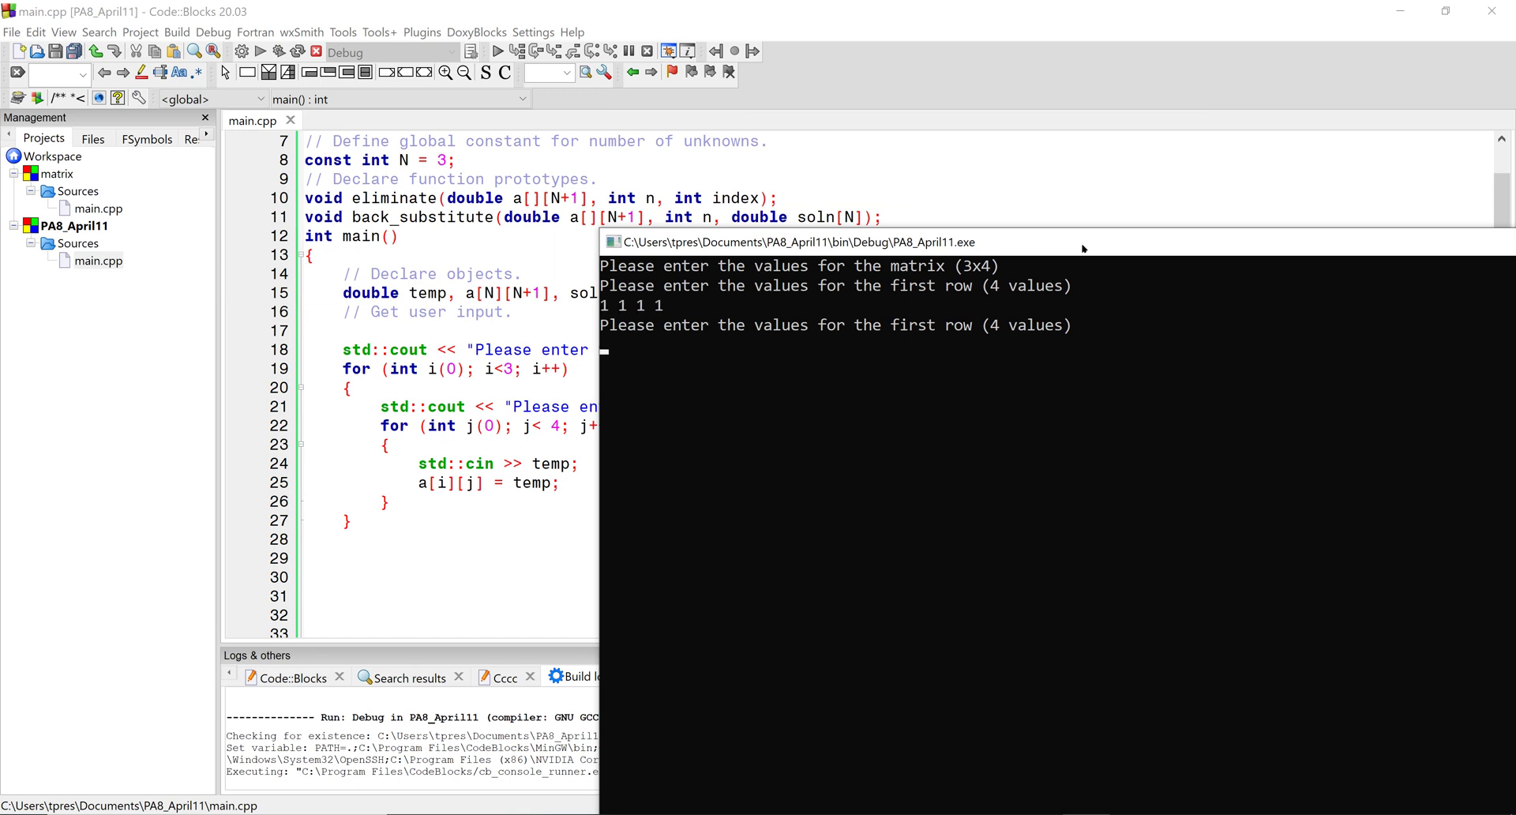
pyautogui.write('0 1')
pyautogui.write(' 01')
pyautogui.press('BackSpace')
pyautogui.write('1')
pyautogui.press('Return')
pyautogui.write('-1 ')
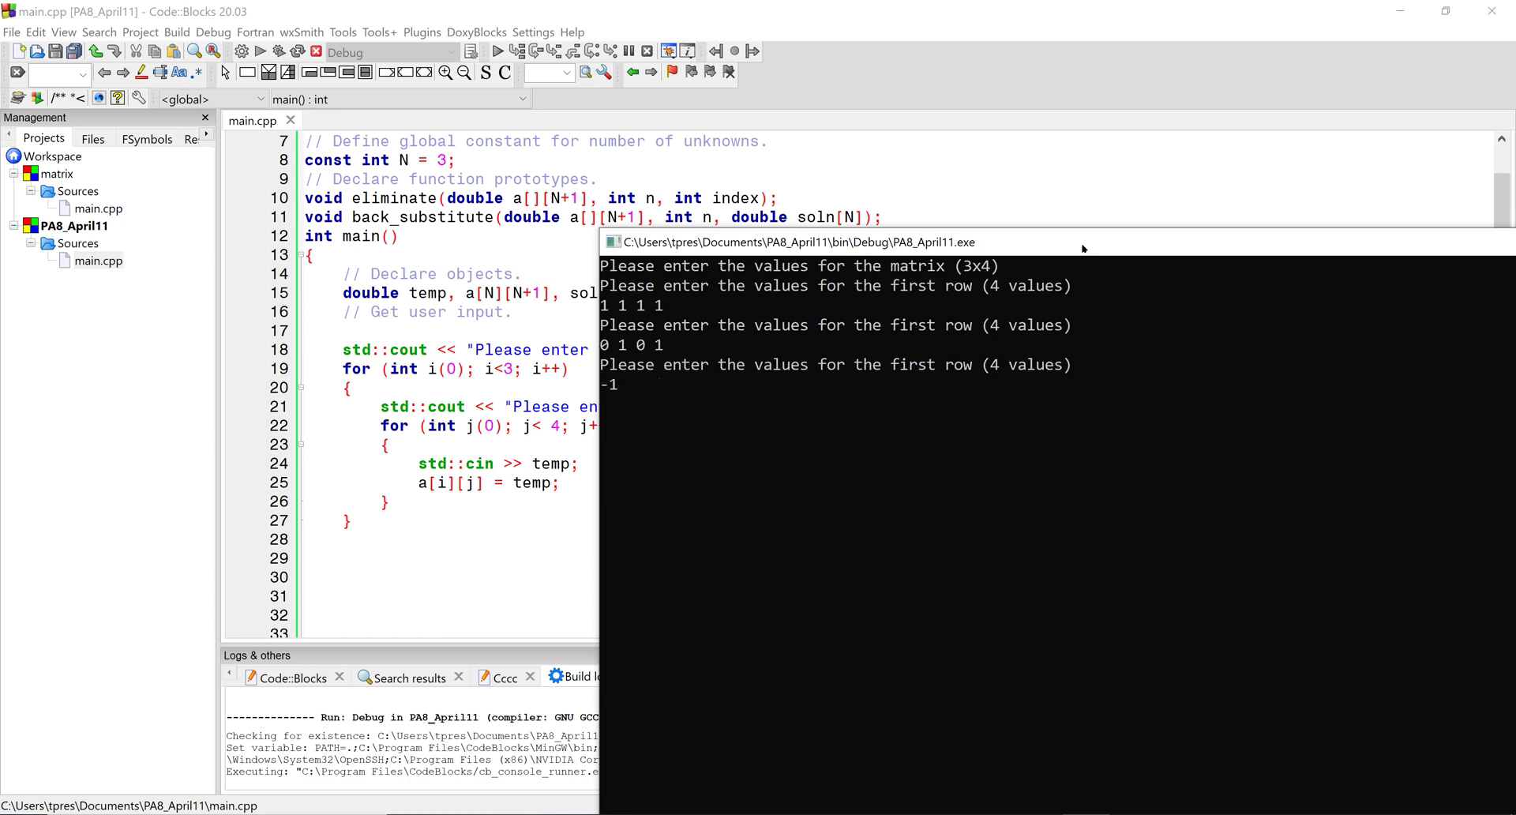
pyautogui.write('2 -3')
pyautogui.write(' 4')
pyautogui.press('Return')
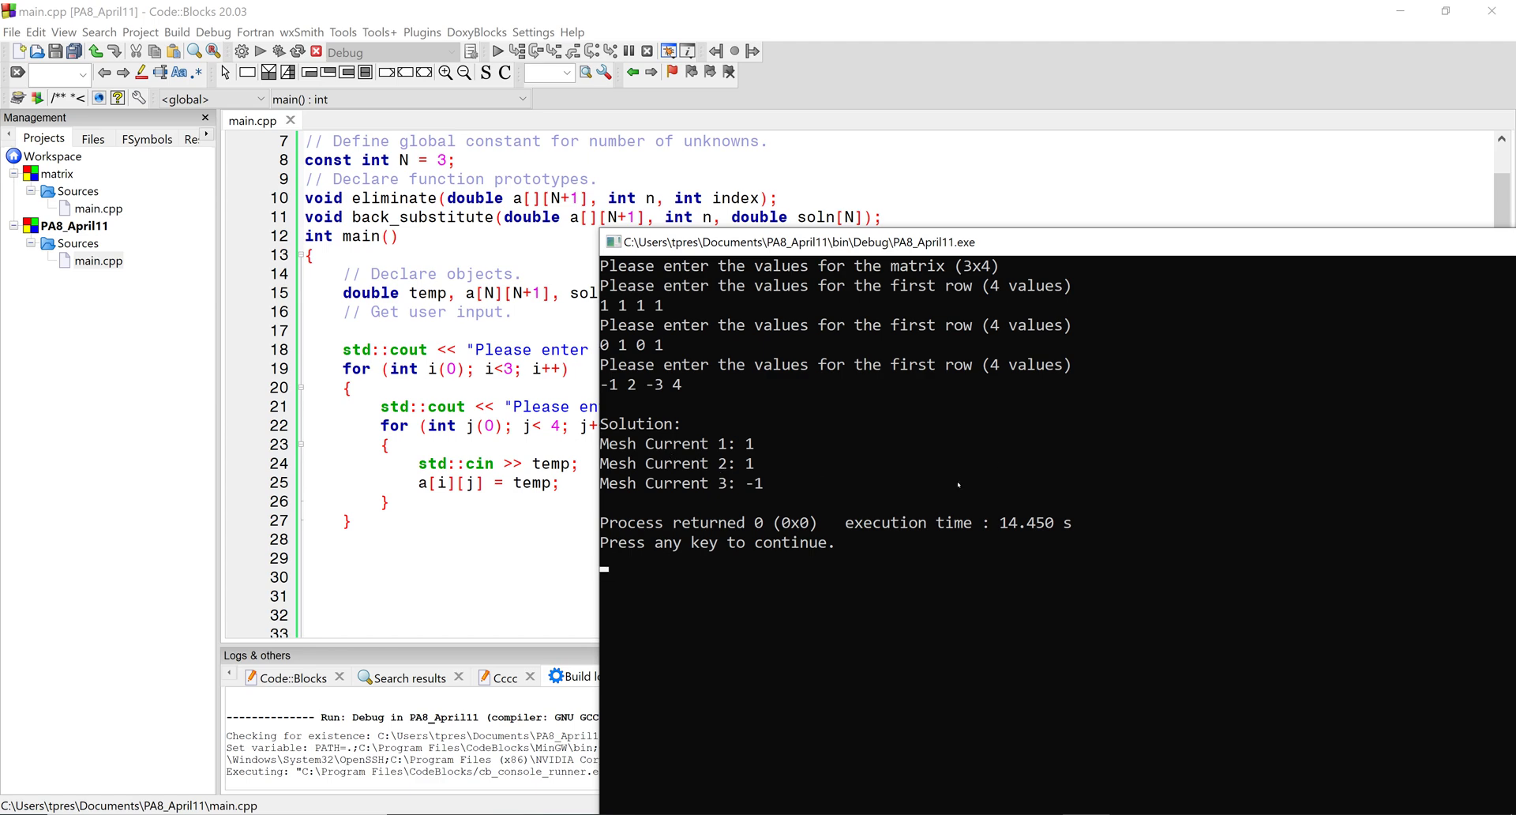
pyautogui.moveTo(1318, 242); pyautogui.dragTo(972, 143)
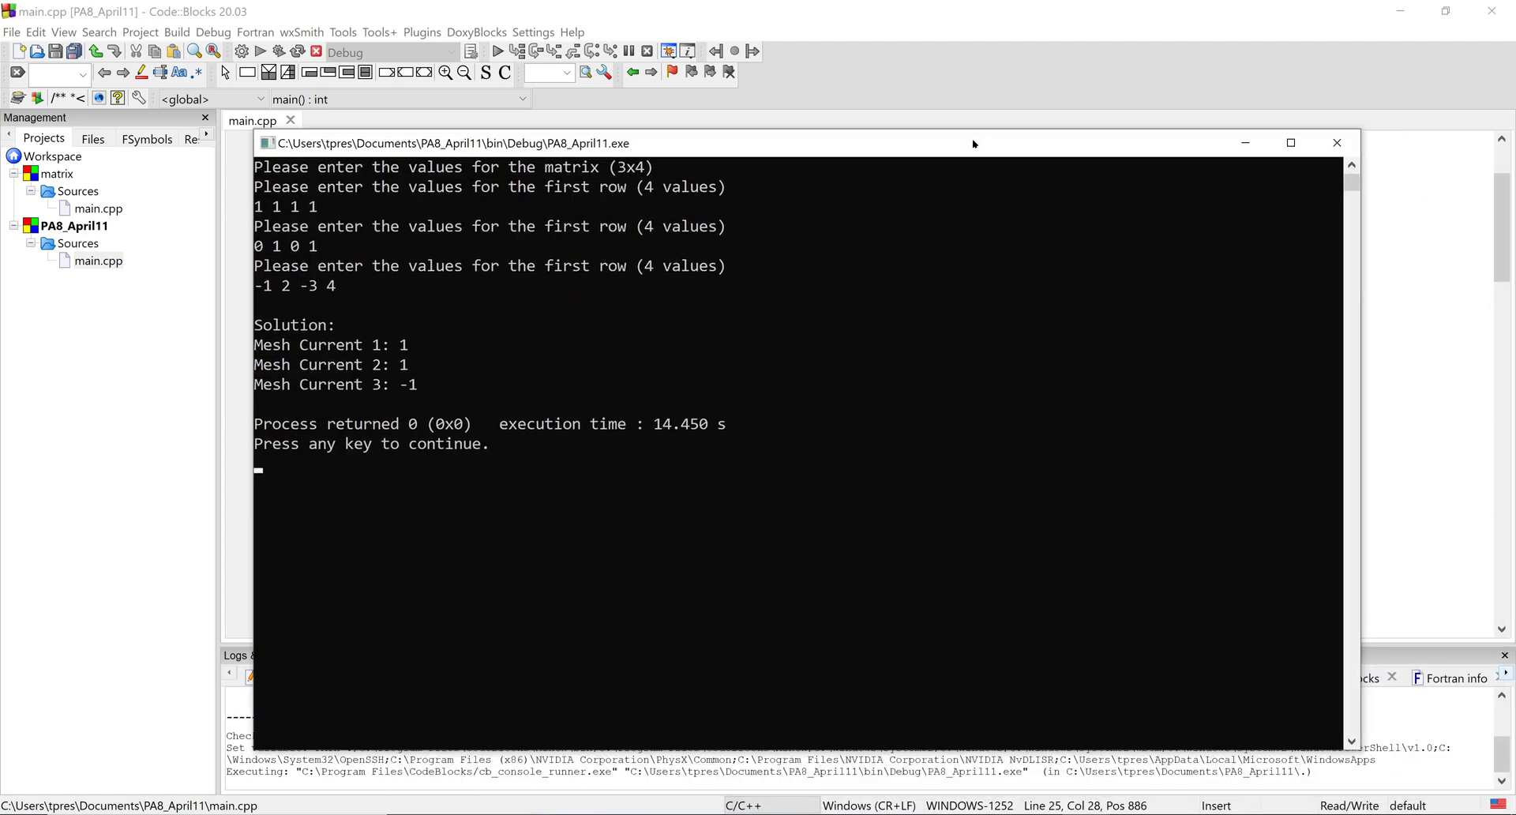
# Step: Close the program's console and delete the extra blank lines below the loop
pyautogui.click(1336, 143)
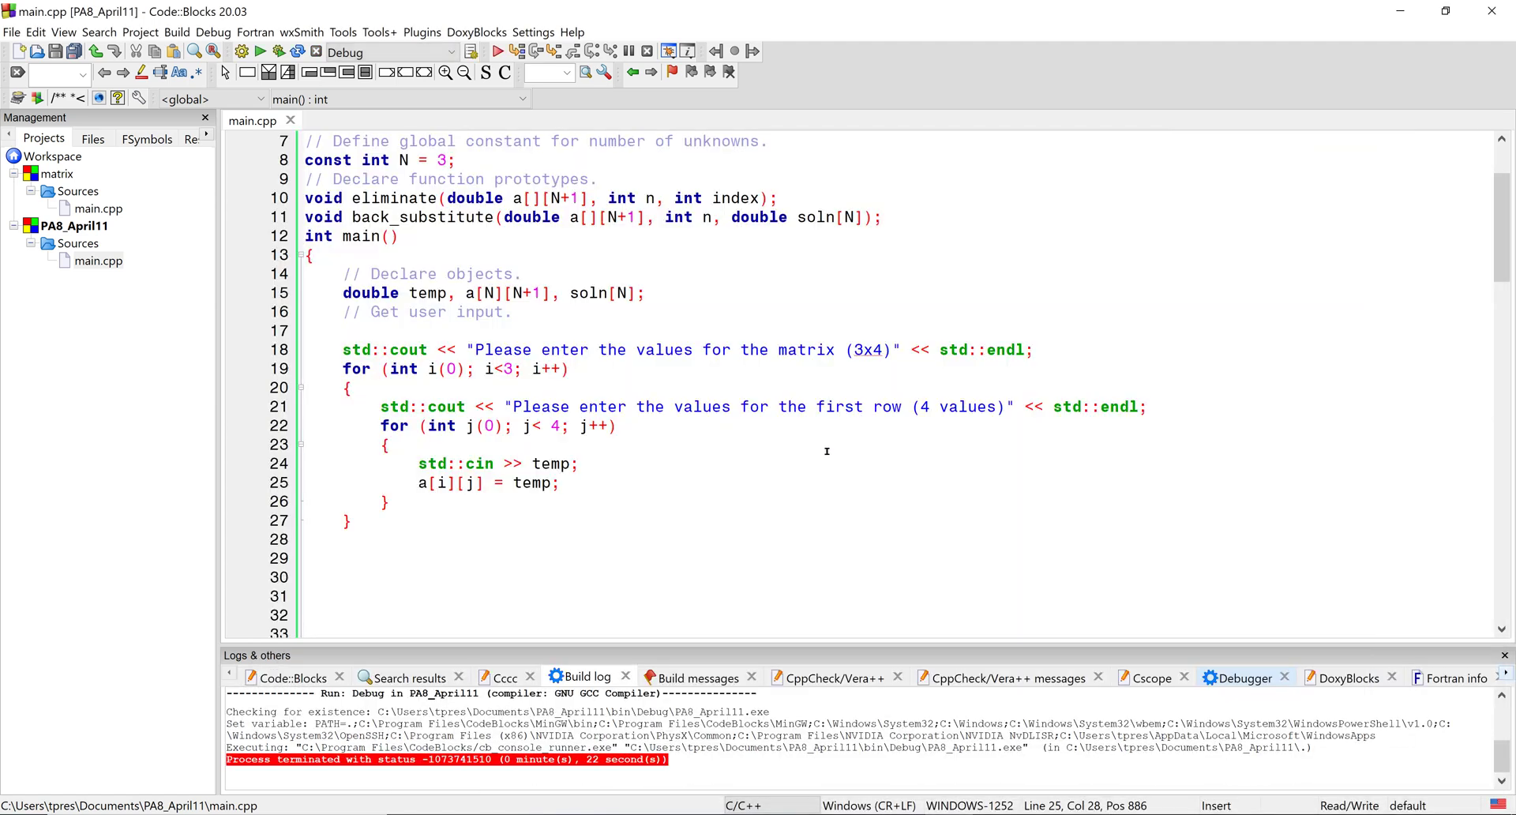
pyautogui.scroll(-5, 827, 452)
pyautogui.scroll(2, 827, 451)
pyautogui.click(379, 390)
pyautogui.press('BackSpace')
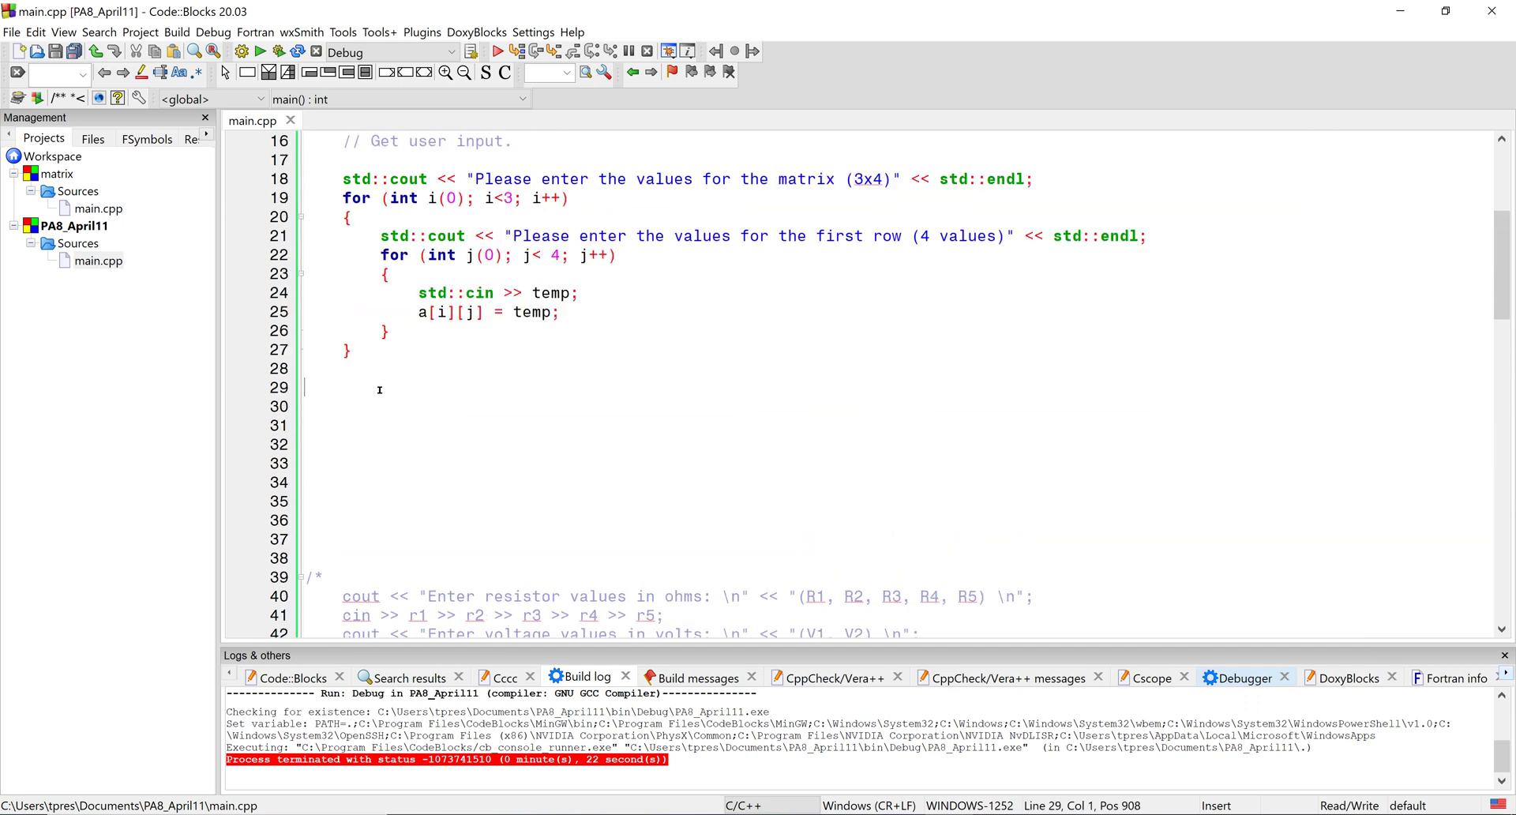
pyautogui.press('Delete')
pyautogui.press('Delete')
pyautogui.press('Delete')
pyautogui.press('Delete')
pyautogui.press('Delete')
pyautogui.press('Delete')
pyautogui.press('Delete')
pyautogui.press('Delete')
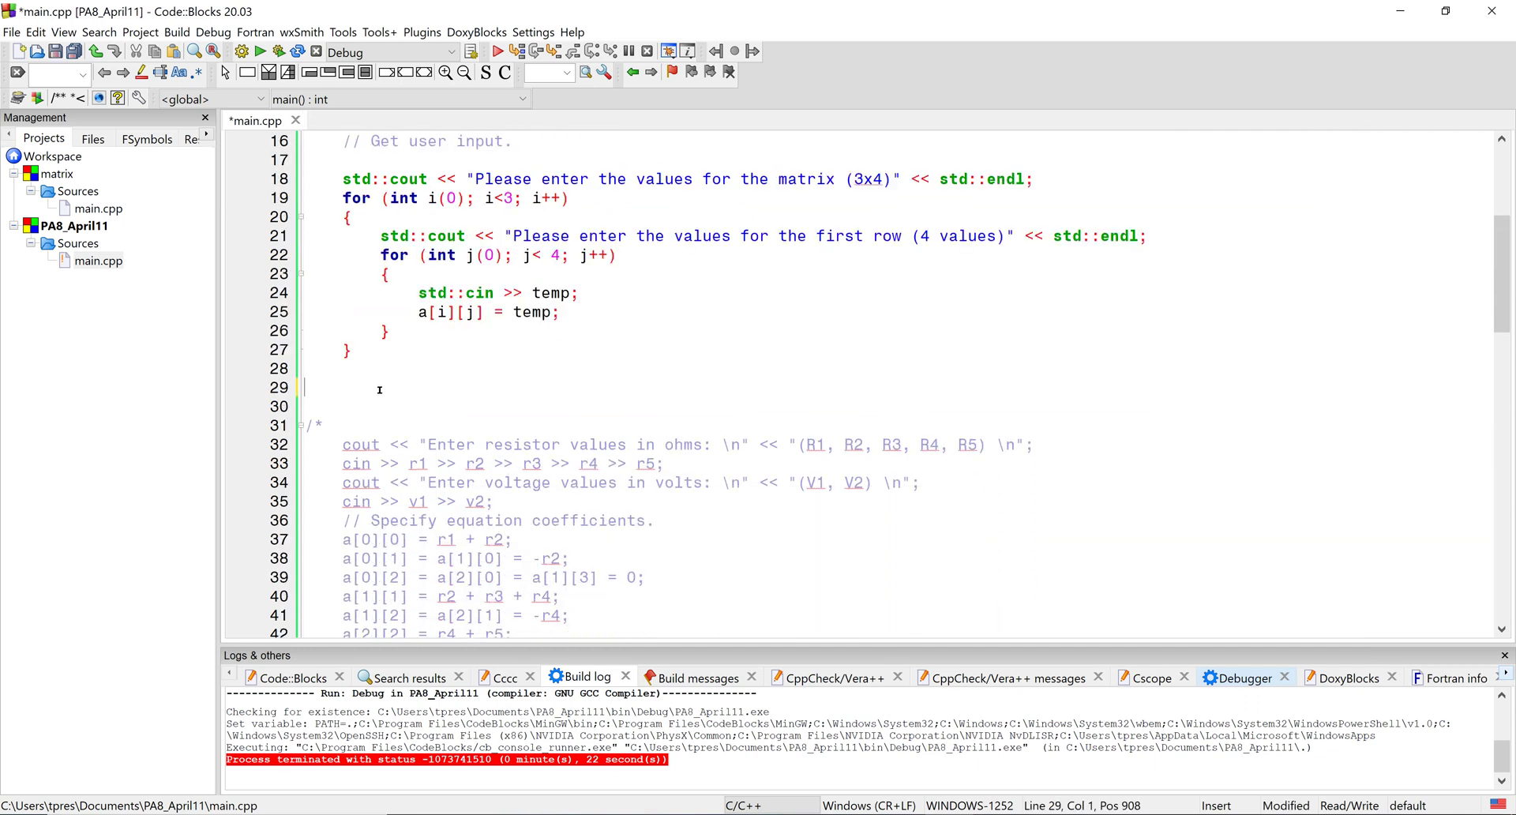
pyautogui.press('Delete')
pyautogui.press('BackSpace')
pyautogui.scroll(-3, 379, 390)
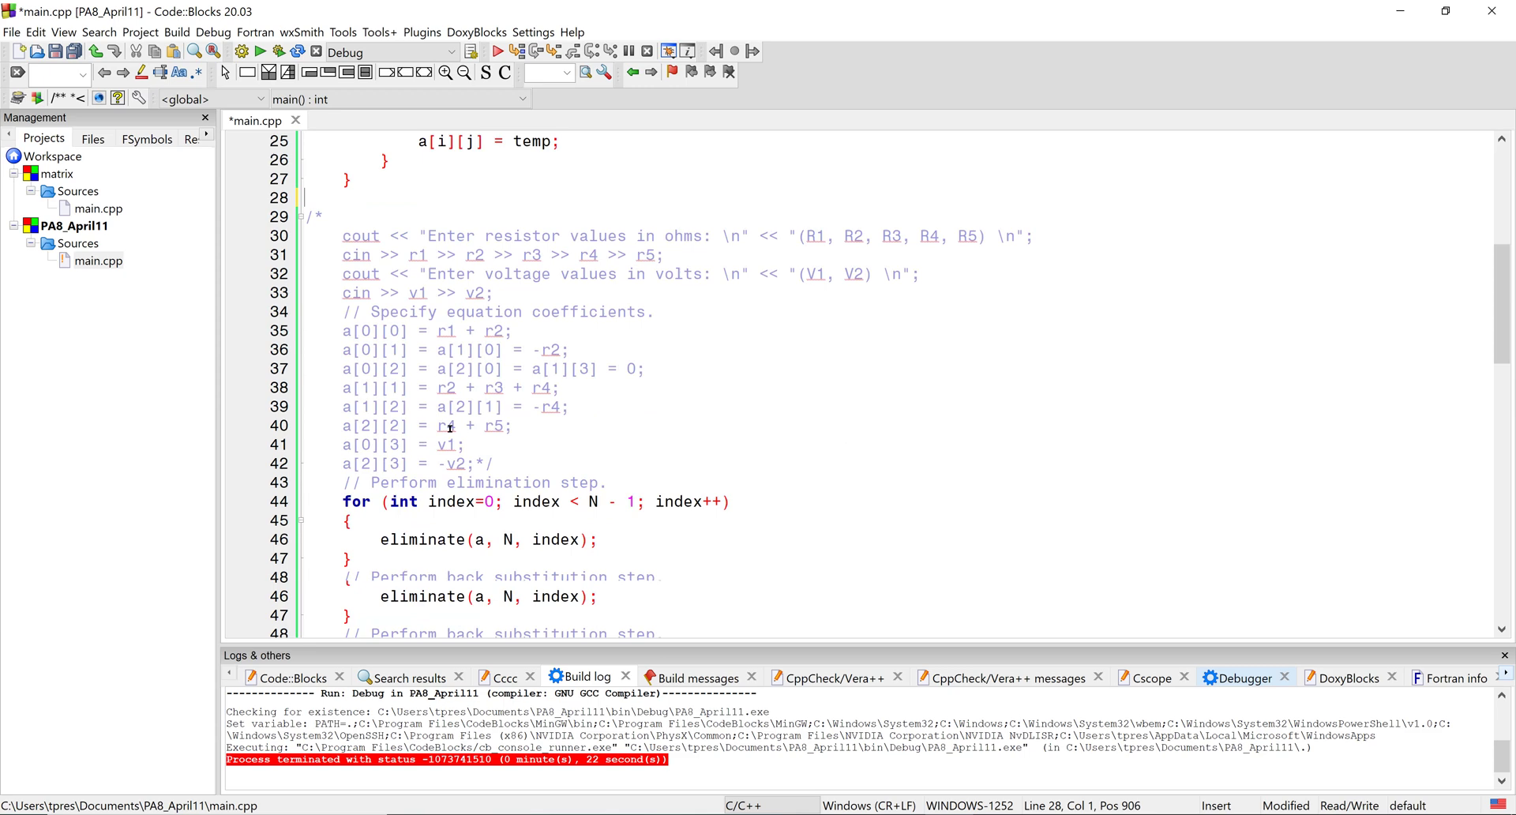
pyautogui.scroll(-3, 462, 426)
pyautogui.scroll(-2, 535, 433)
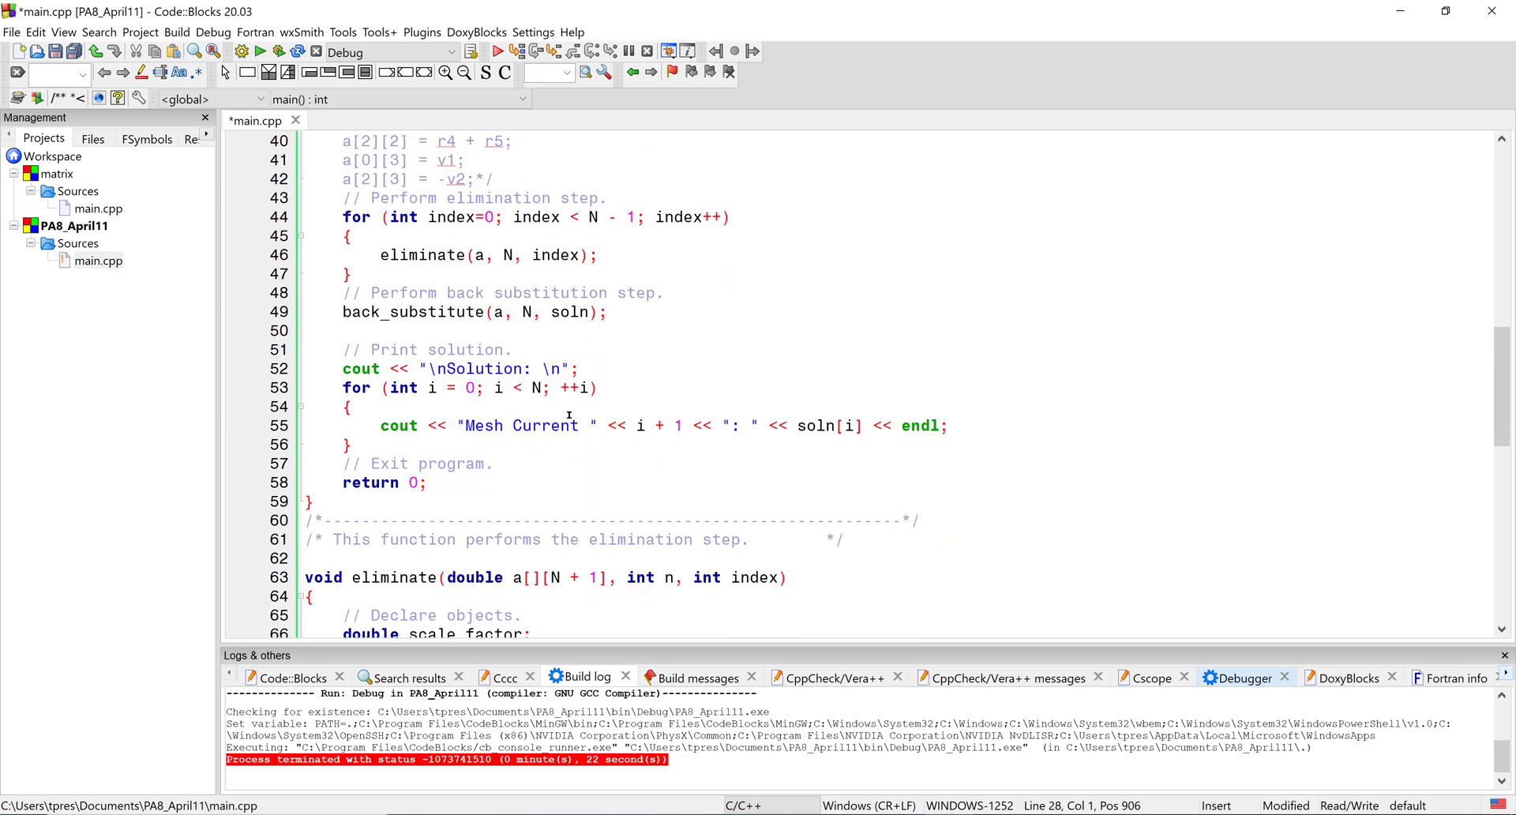
# Step: Replace the 'Mesh Current' label in the line 55 cout with "Solution x "
pyautogui.doubleClick(494, 426)
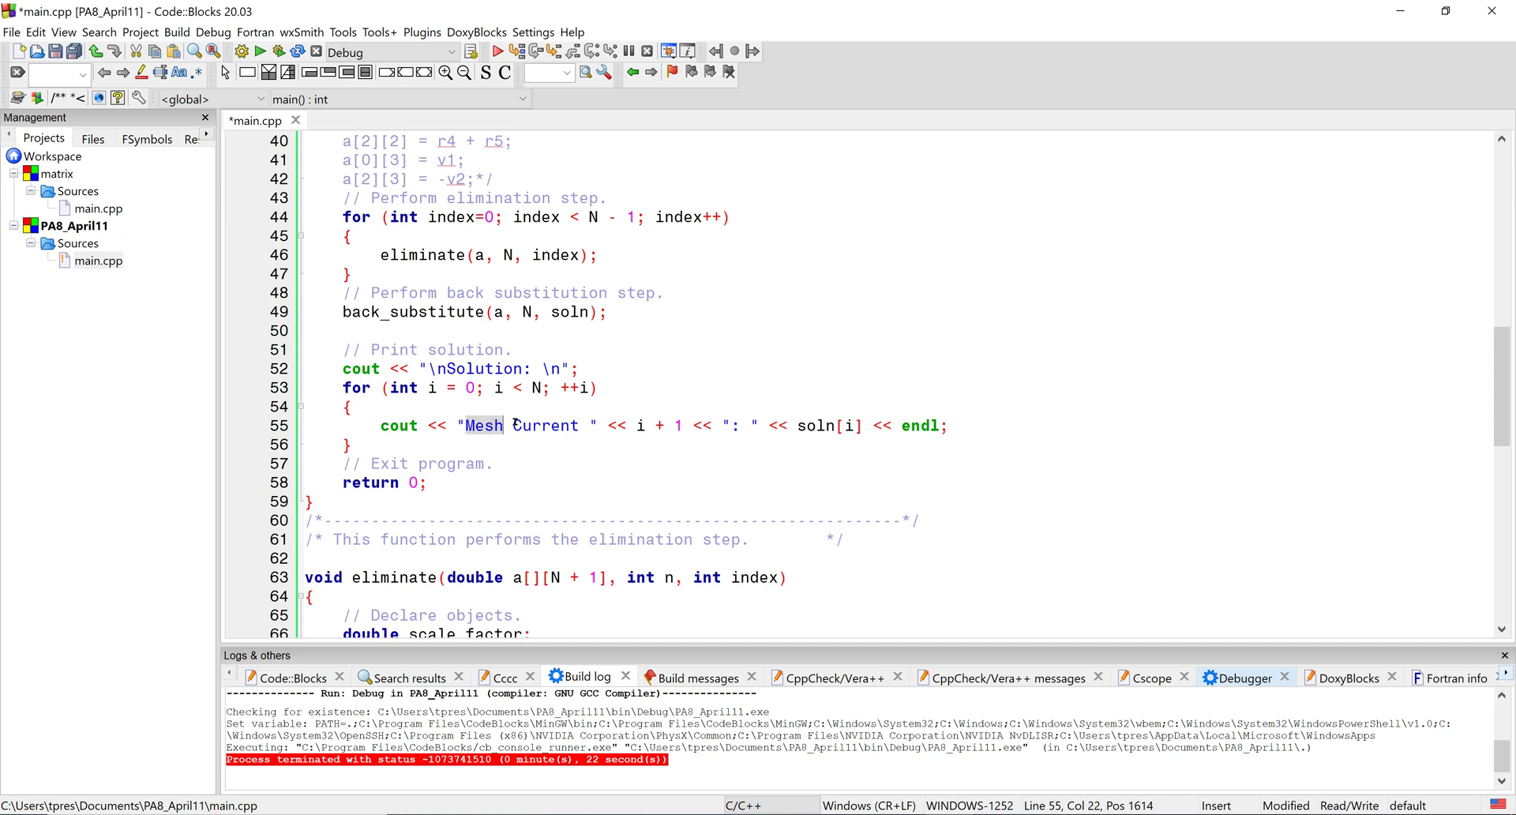
pyautogui.moveTo(494, 426); pyautogui.dragTo(536, 423)
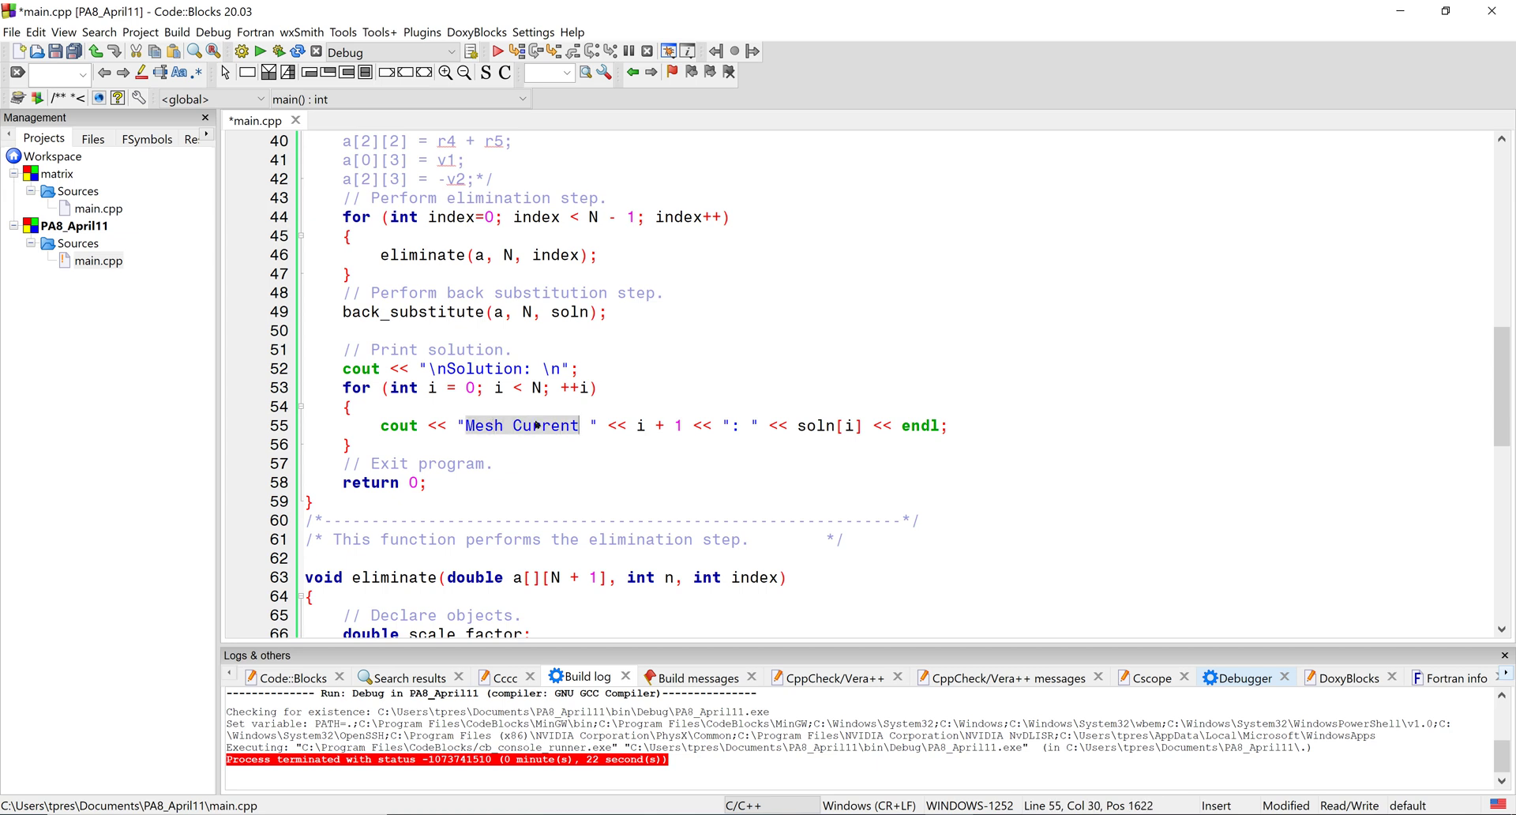
pyautogui.press('Delete')
pyautogui.press('Delete')
pyautogui.write('Solu')
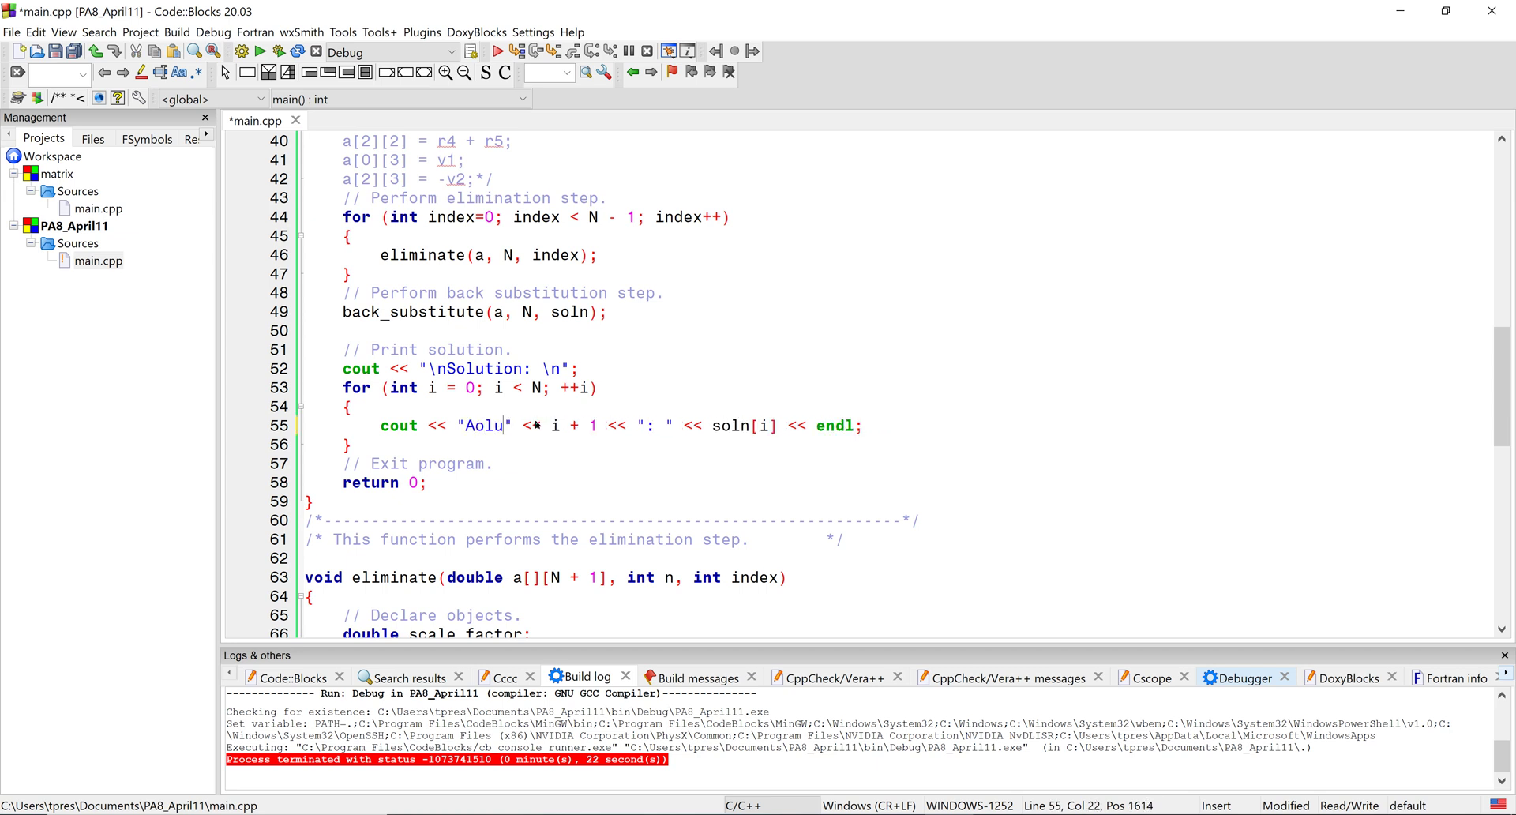
pyautogui.press('BackSpace')
pyautogui.press('BackSpace')
pyautogui.press('BackSpace')
pyautogui.write('Solution')
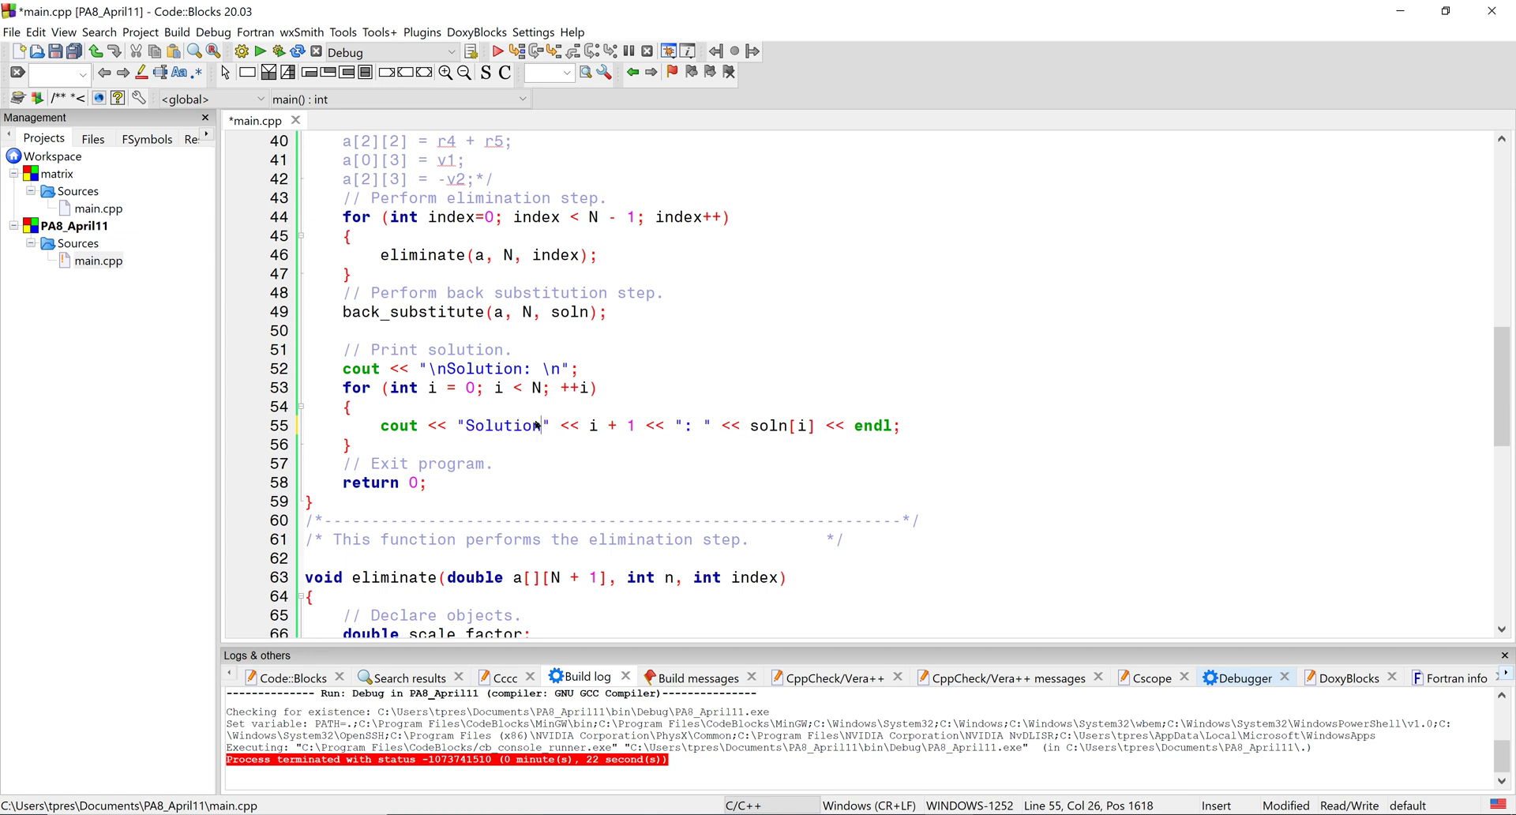
pyautogui.write(' x')
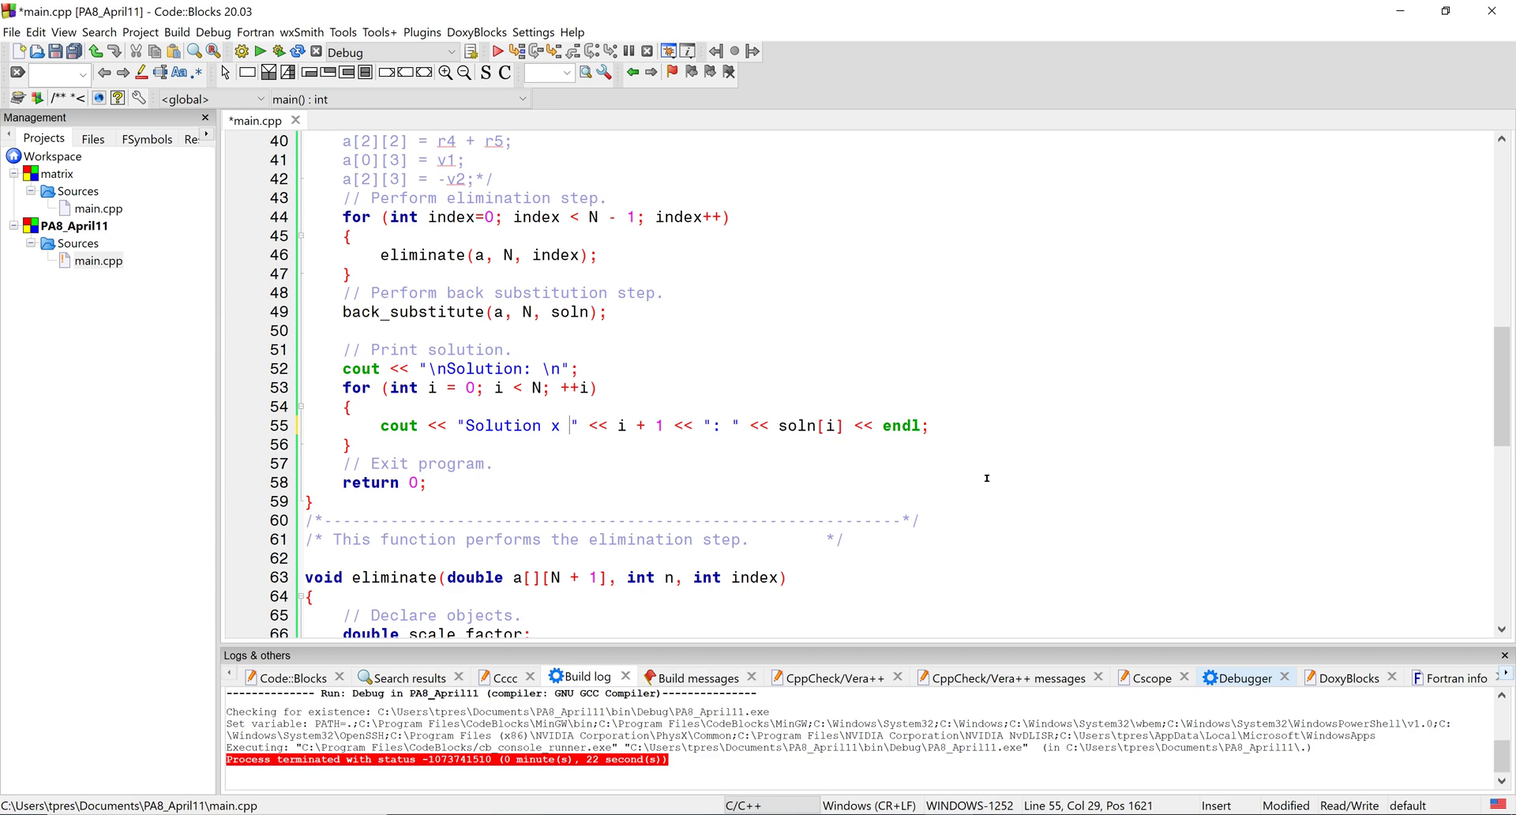
pyautogui.scroll(3, 987, 478)
pyautogui.scroll(4, 987, 478)
pyautogui.scroll(3, 987, 477)
pyautogui.scroll(2, 987, 478)
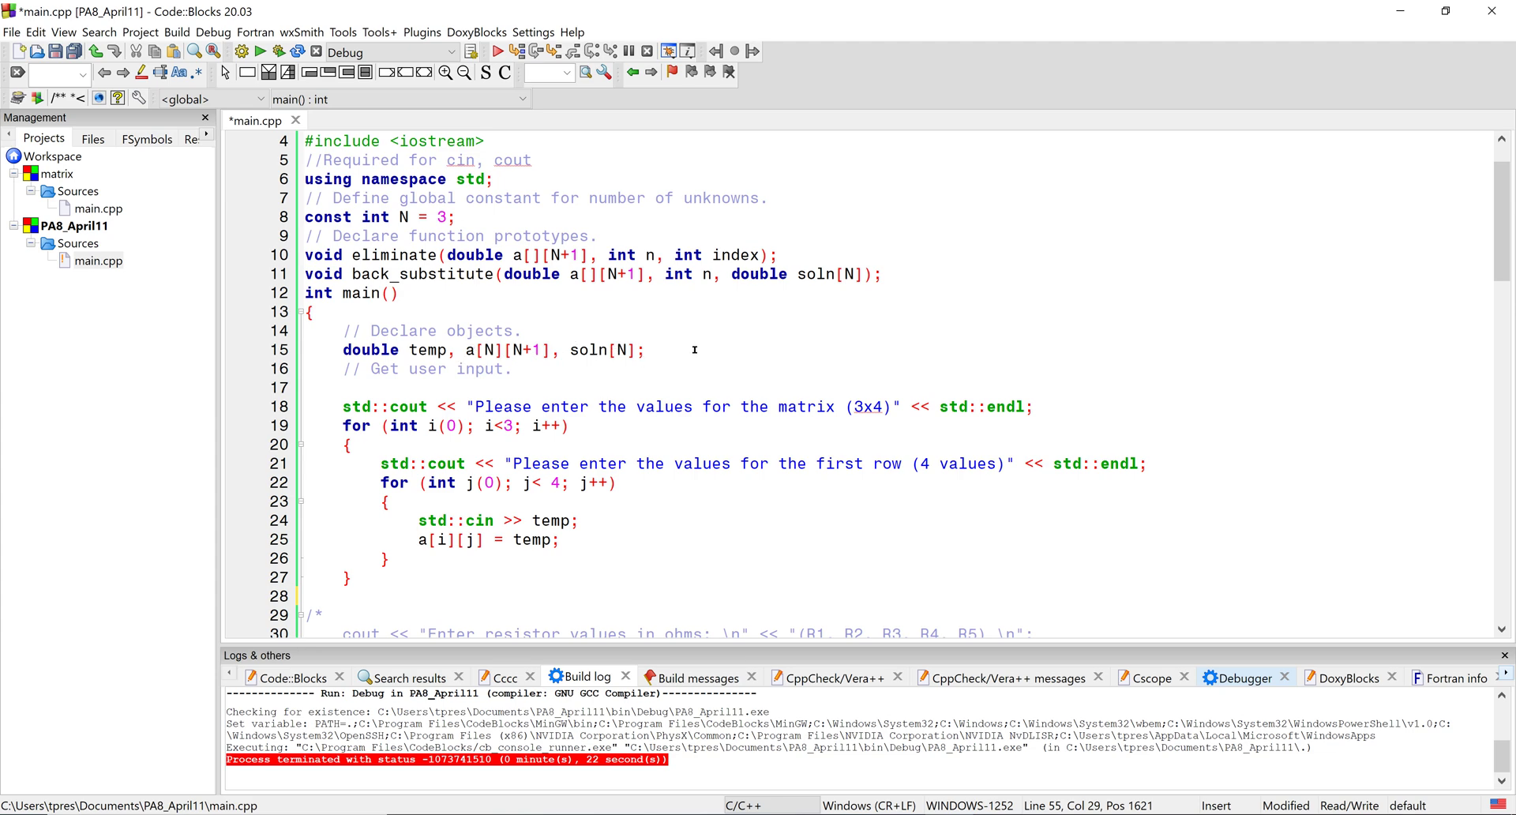
# Step: Declare std::vector <std::vector <double>> V; on a new line after line 15
pyautogui.click(694, 350)
pyautogui.press('Return')
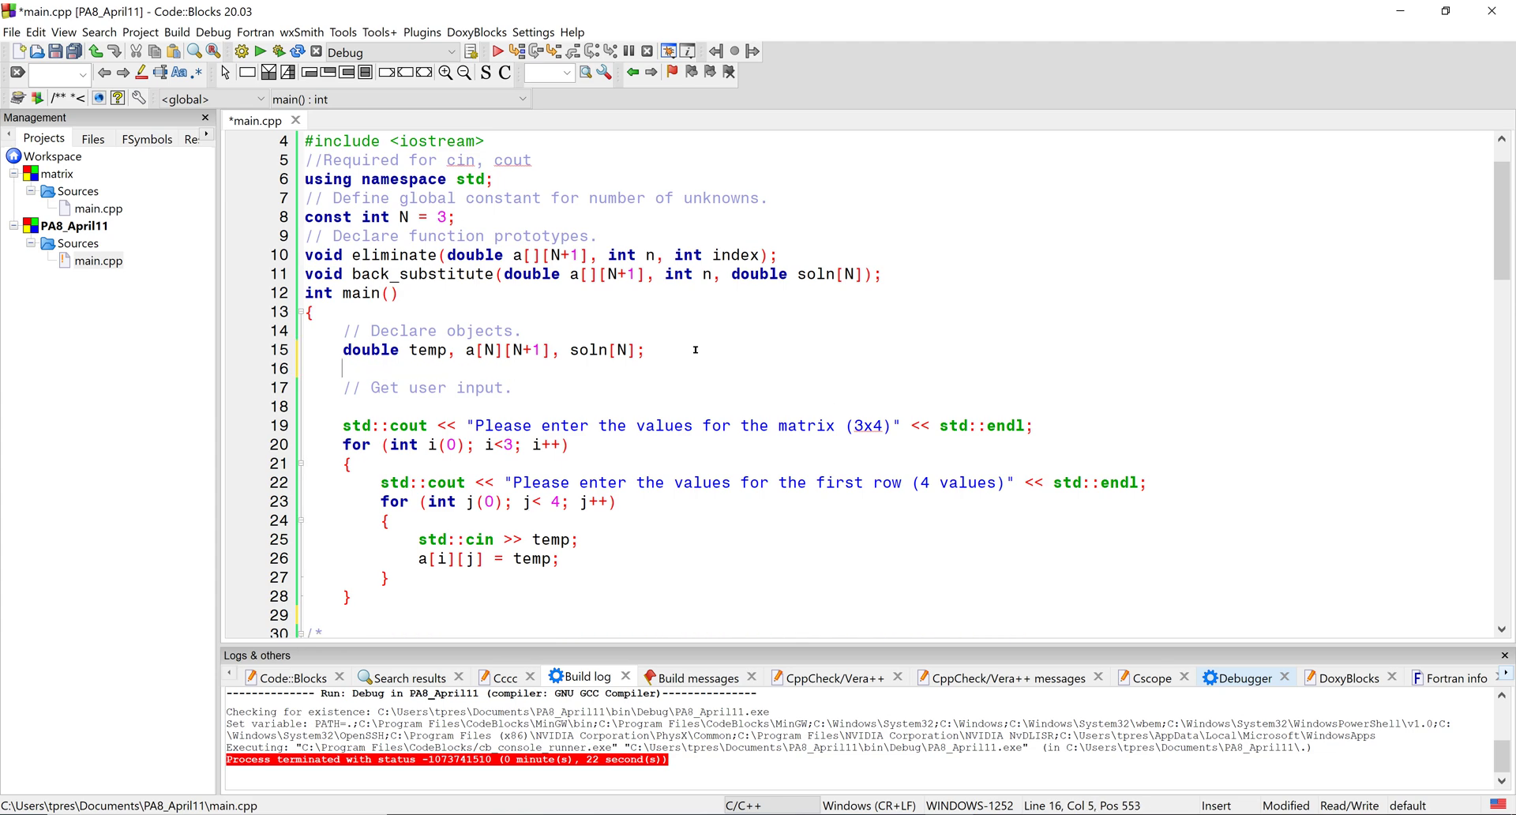
pyautogui.write('std::')
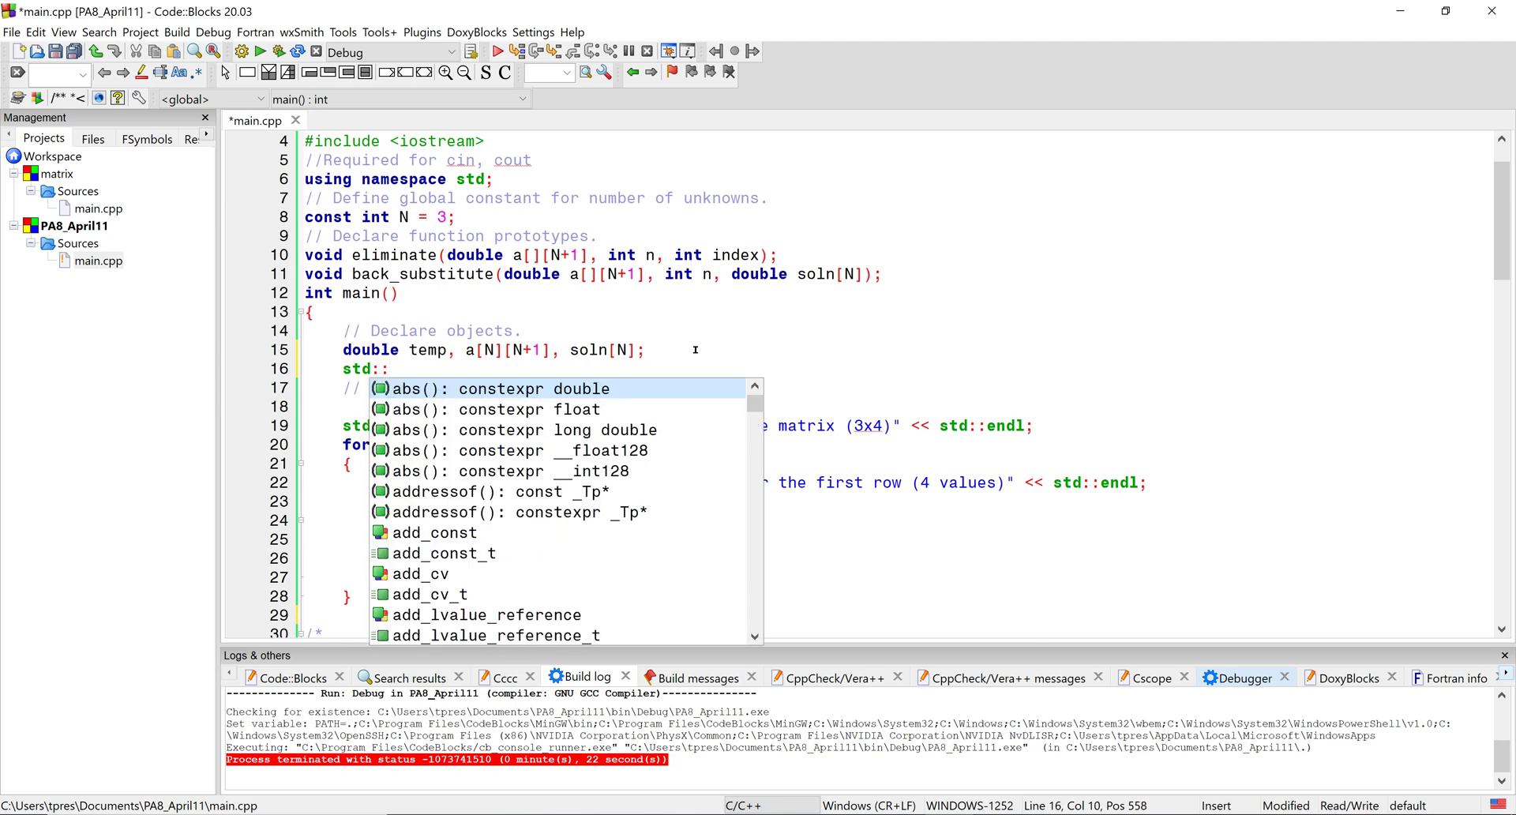
pyautogui.write('vector <<')
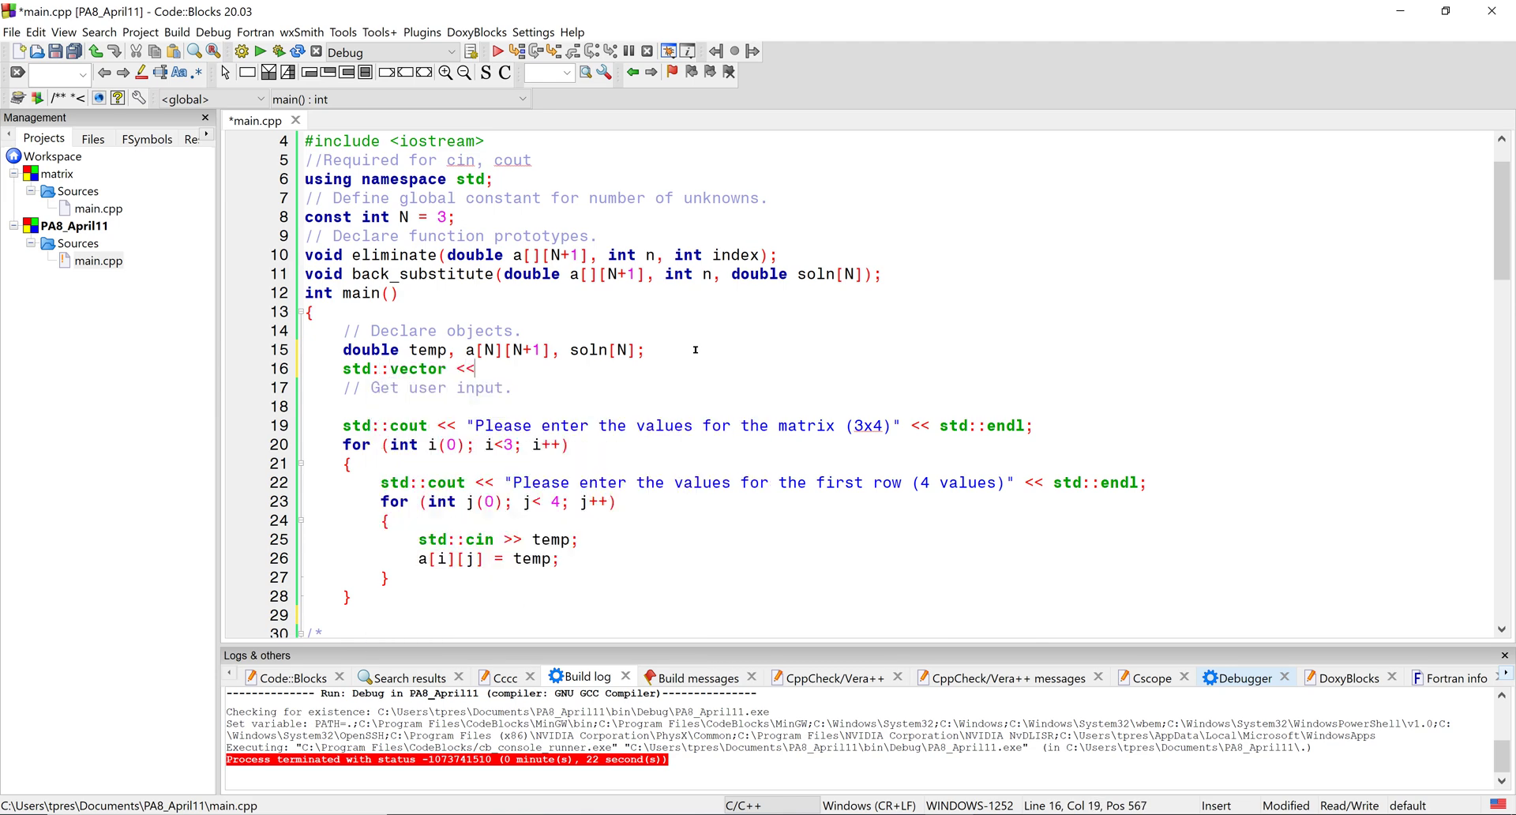
pyautogui.press('BackSpace')
pyautogui.write('std')
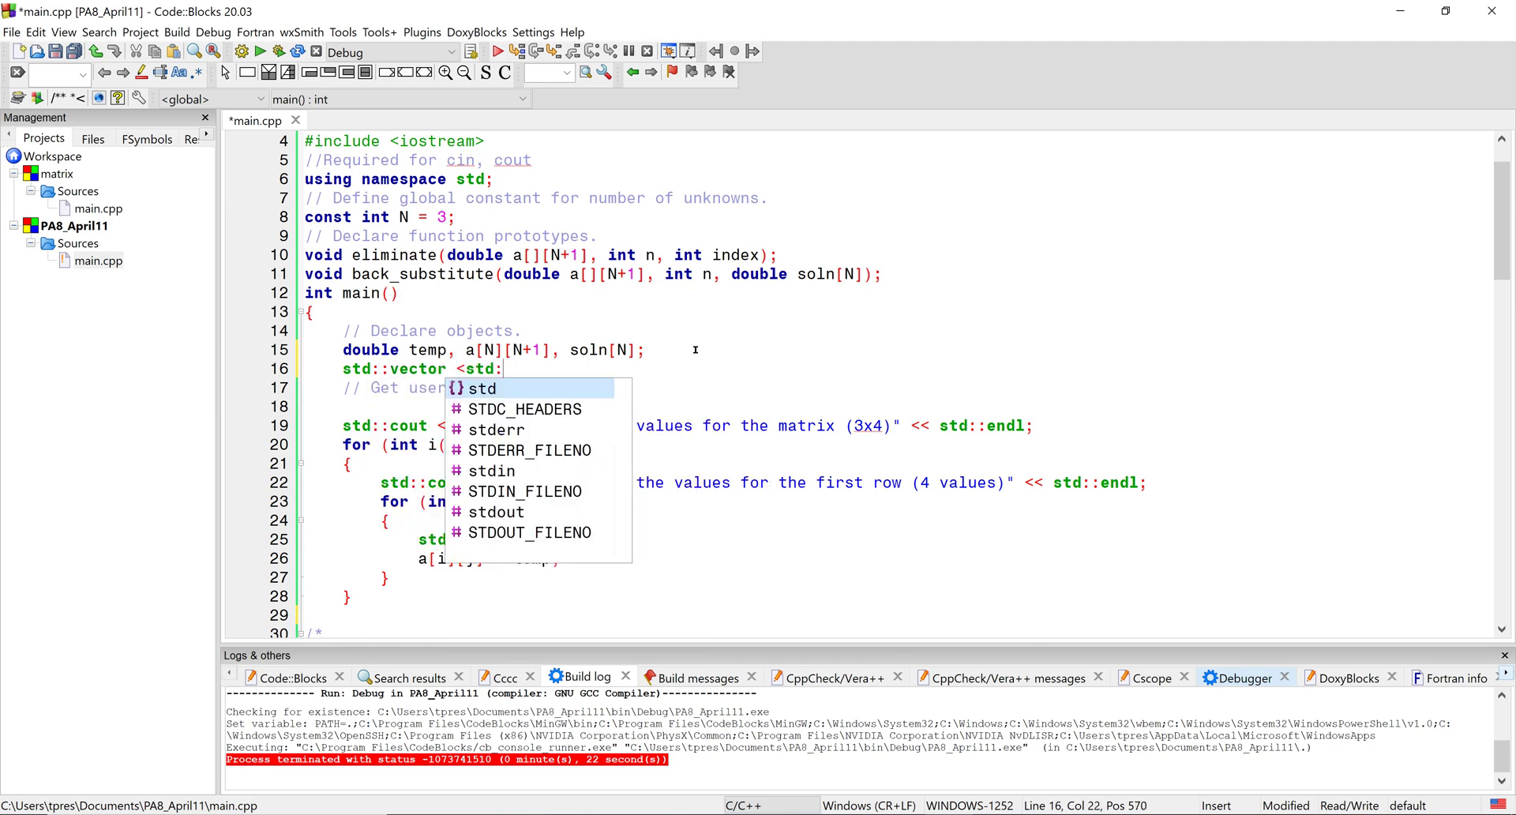
pyautogui.write('::ve')
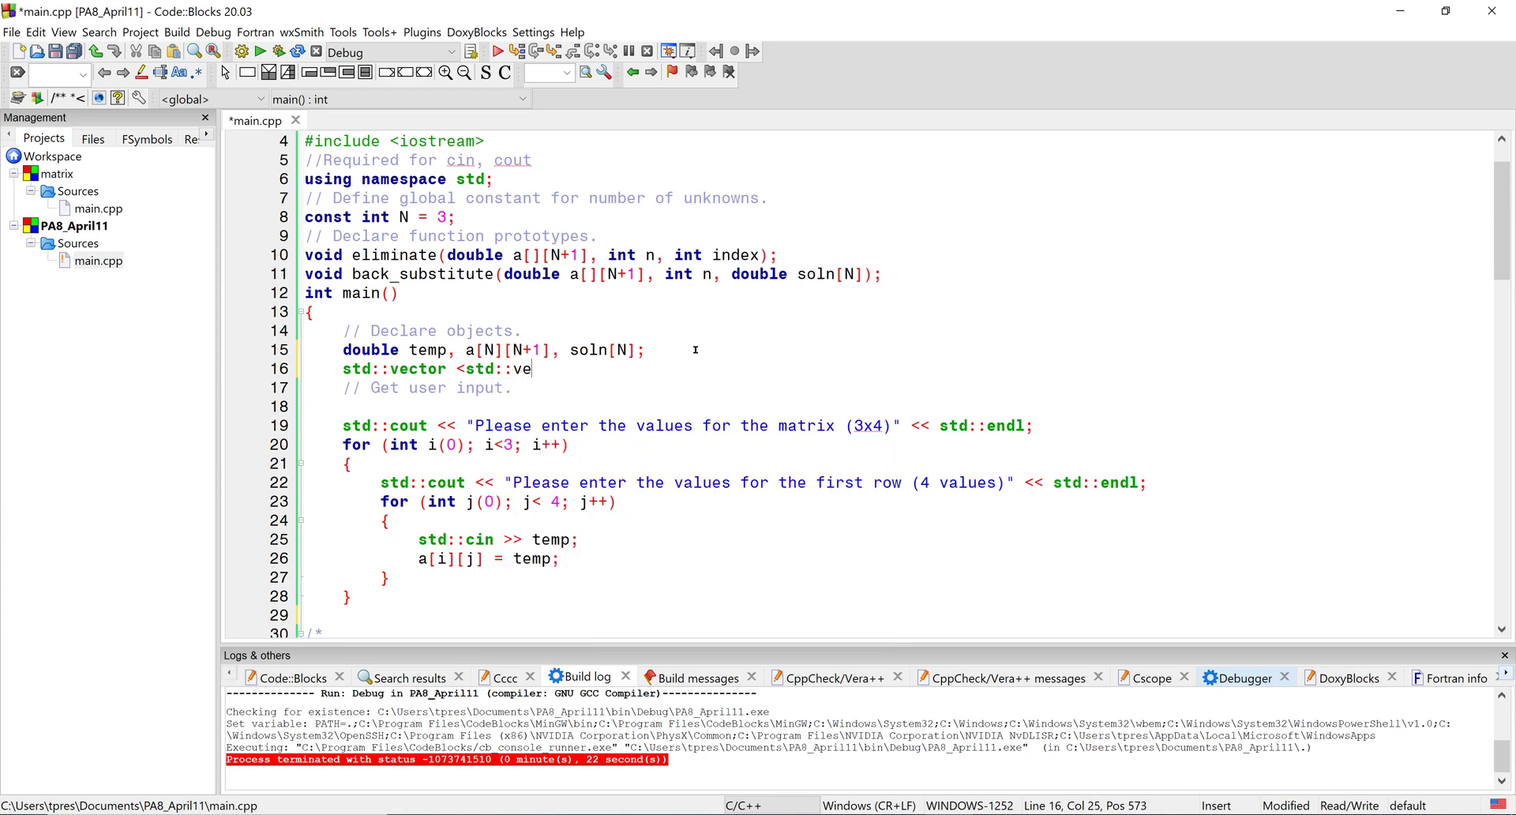
pyautogui.write('ctor <')
pyautogui.write('double')
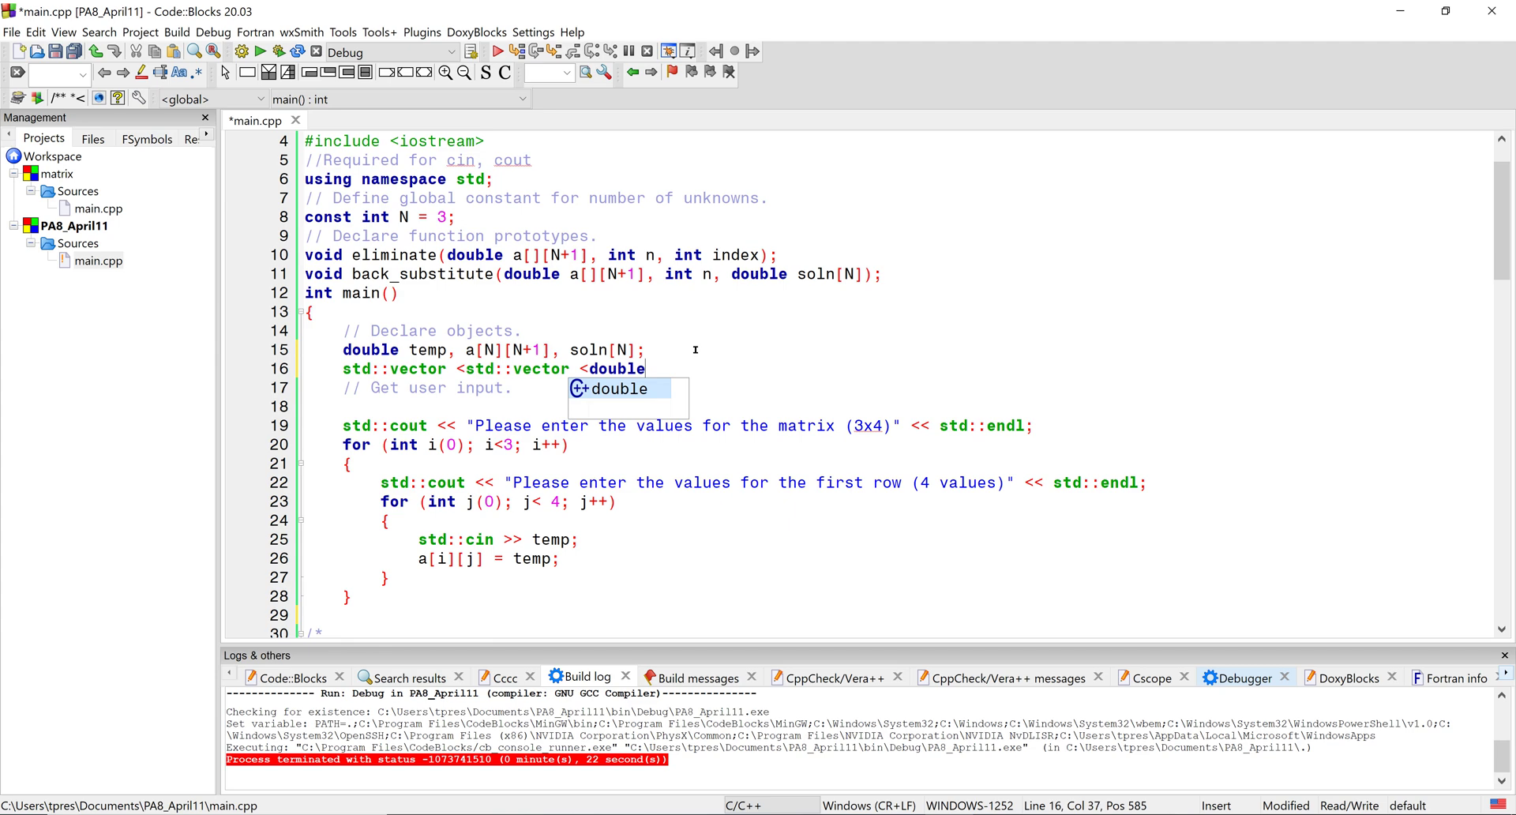
pyautogui.write('>>')
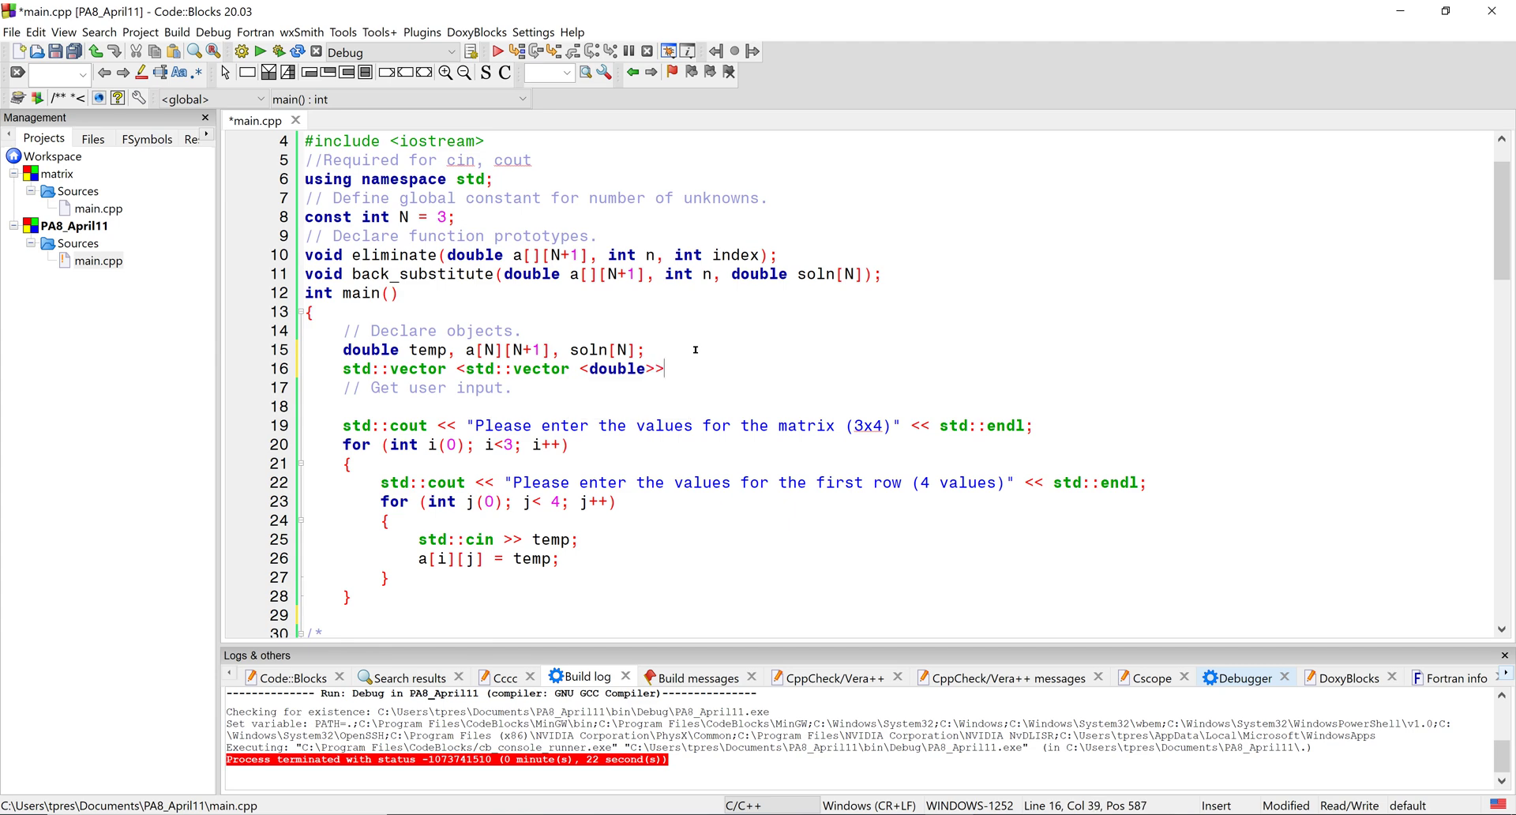
pyautogui.write(' a')
pyautogui.write(';')
# Step: Start the std::vector <double> S declaration and delete the variable name a on line 16
pyautogui.press('Return')
pyautogui.write('s')
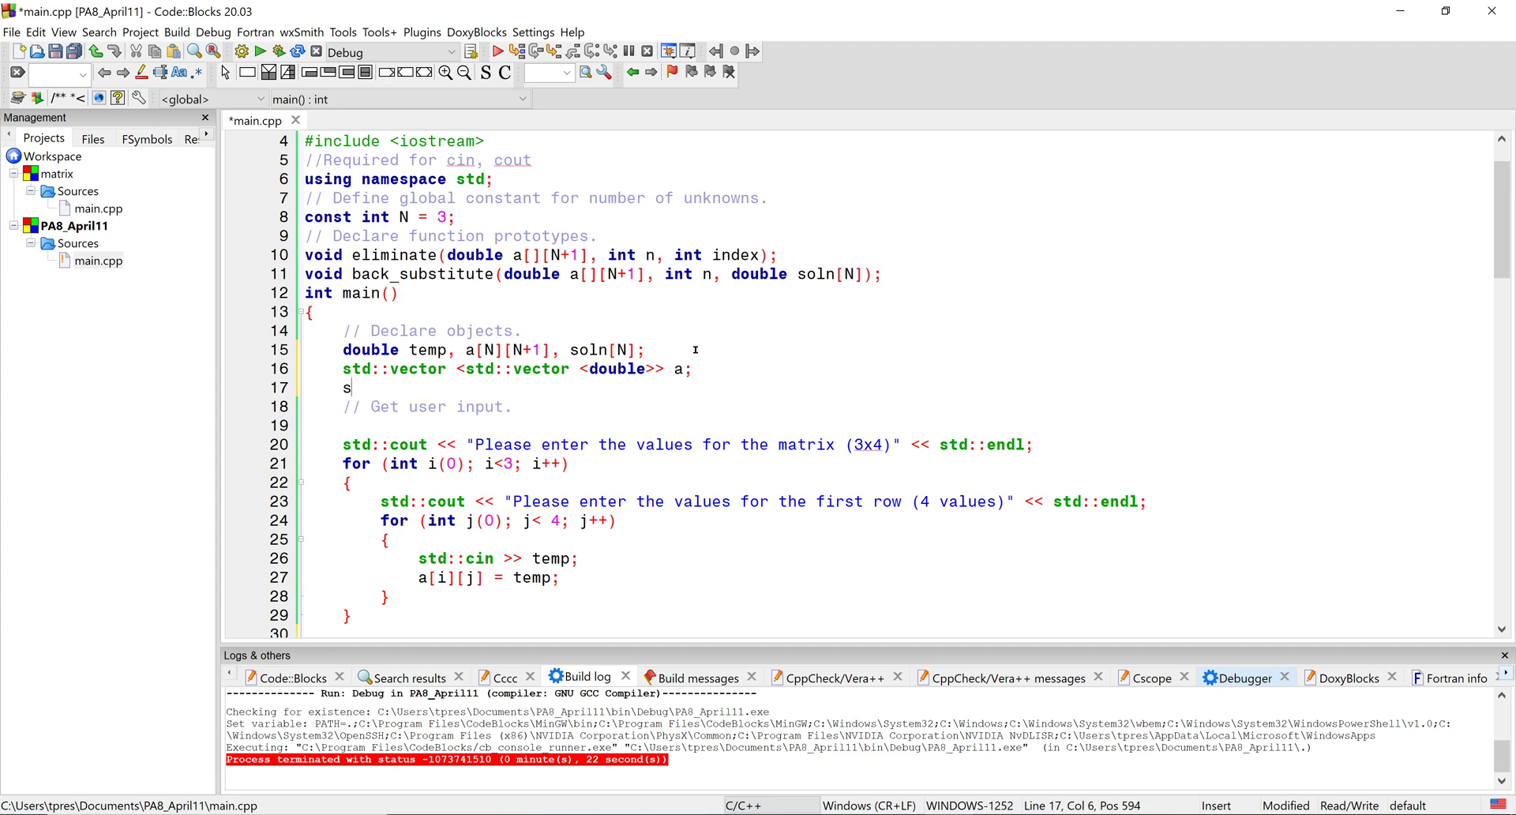
pyautogui.write('td::vec')
pyautogui.write('tor <doubl')
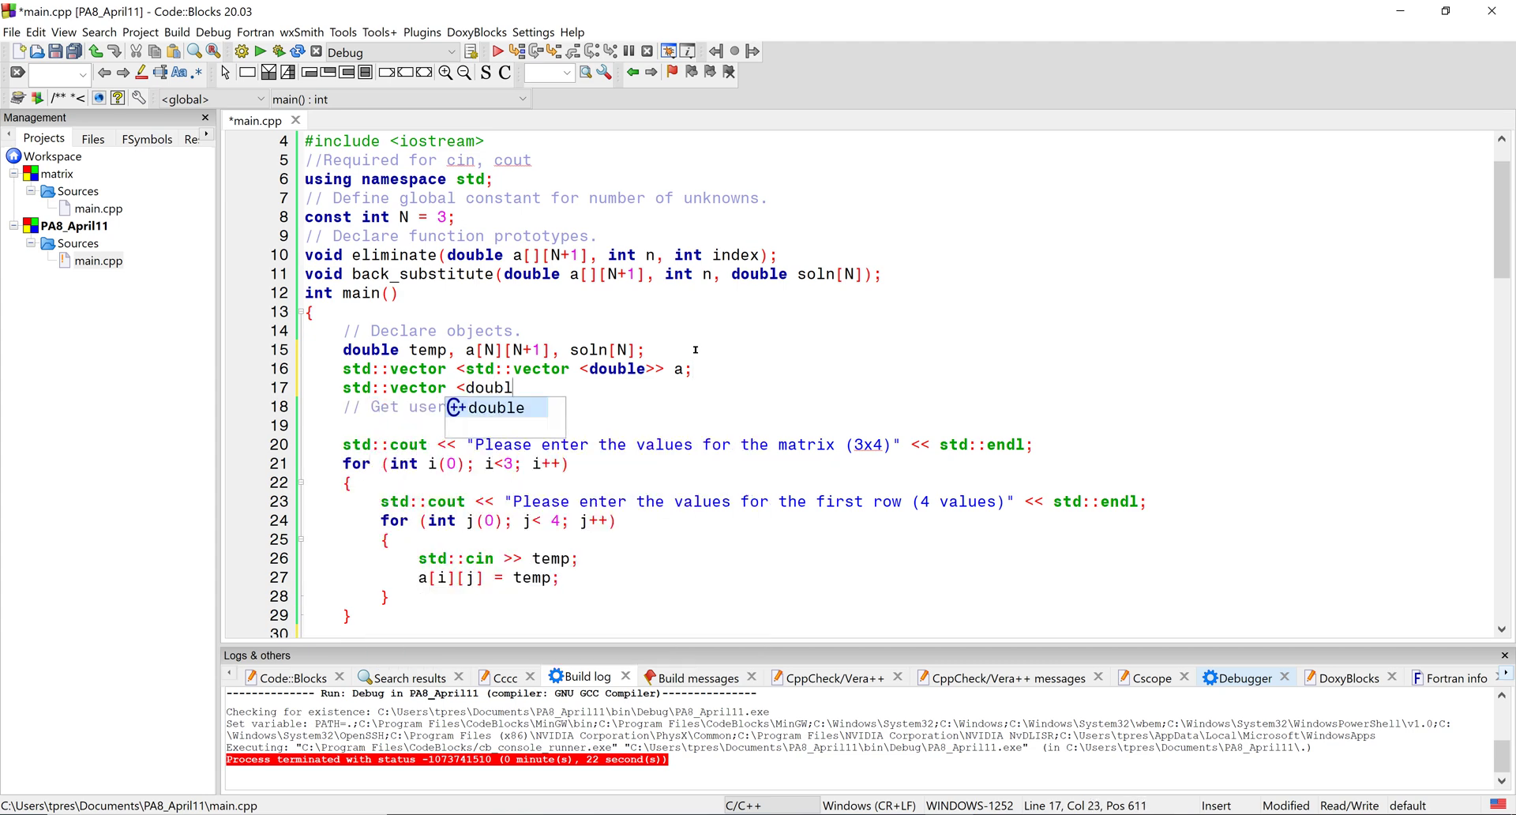
pyautogui.write('e>')
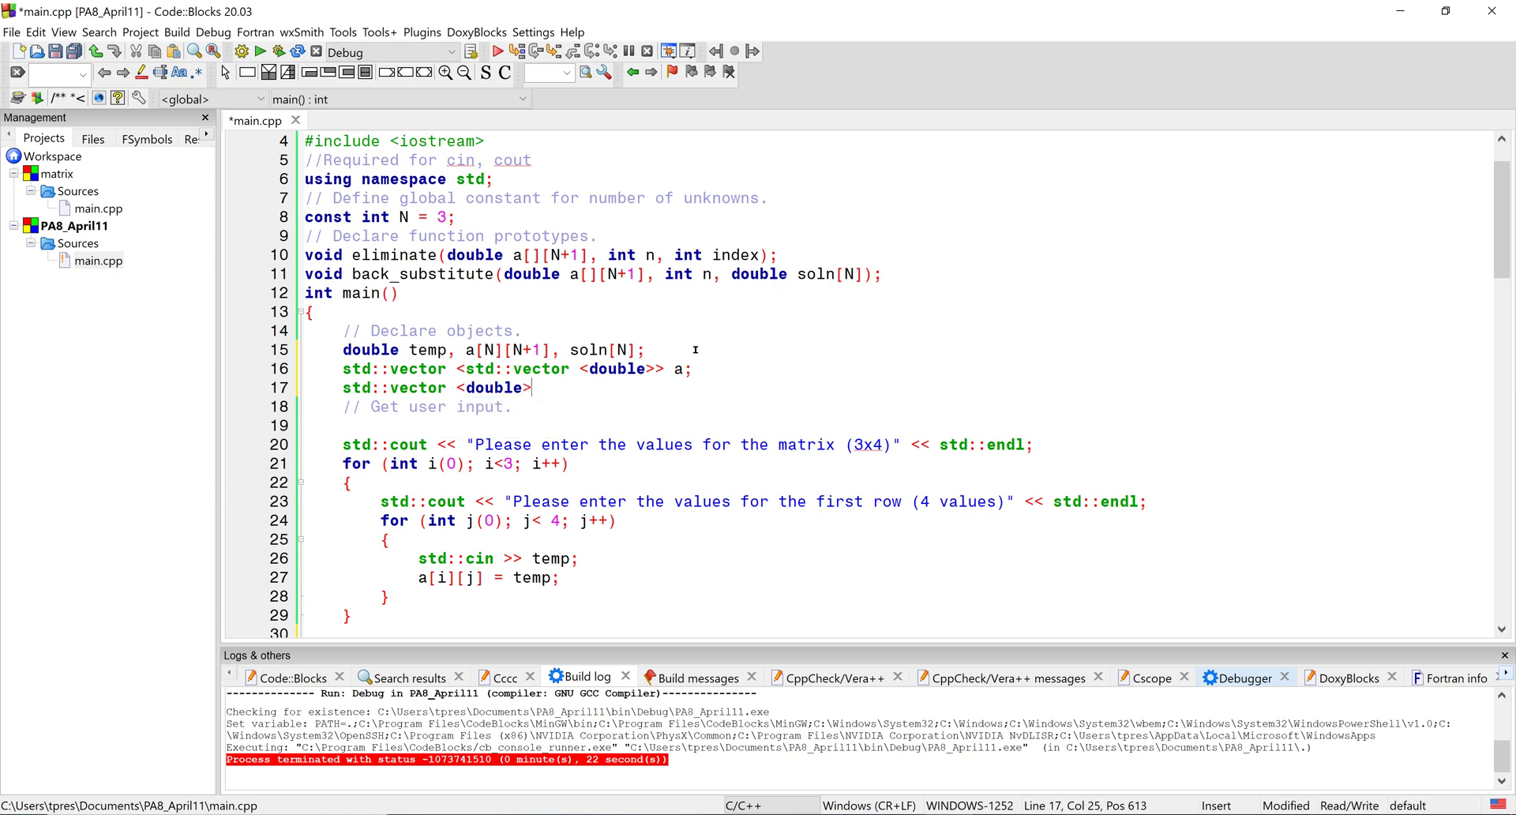
pyautogui.write('b;')
pyautogui.press('BackSpace')
pyautogui.press('BackSpace')
pyautogui.click(683, 369)
pyautogui.press('BackSpace')
pyautogui.write('V')
pyautogui.click(590, 384)
pyautogui.write('S')
pyautogui.write(';')
pyautogui.scroll(1, 665, 426)
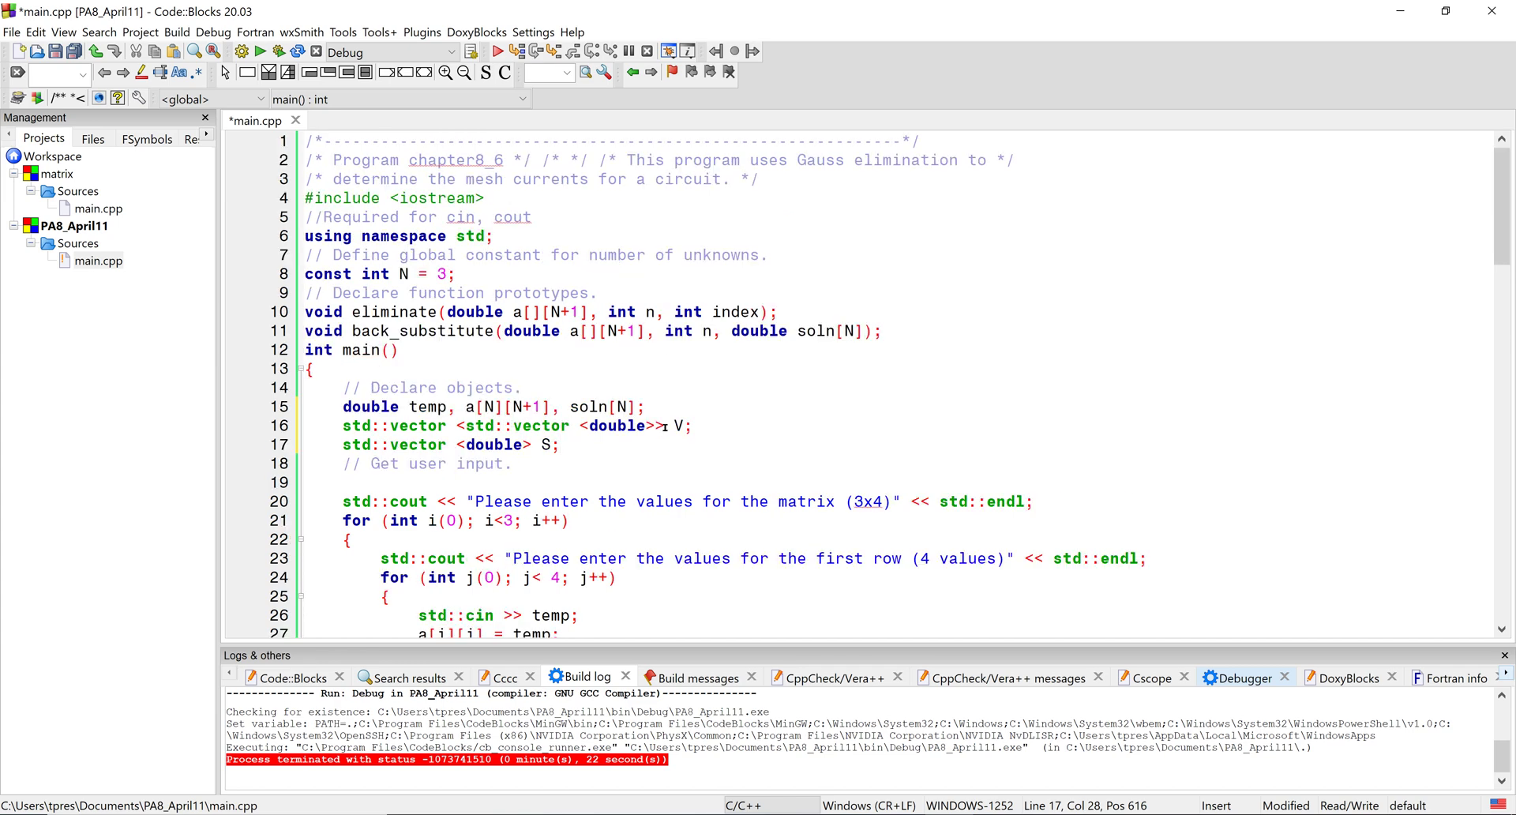
# Step: Add #include <vector> below the iostream include, then rebuild and run the program
pyautogui.click(588, 202)
pyautogui.press('Return')
pyautogui.write('#')
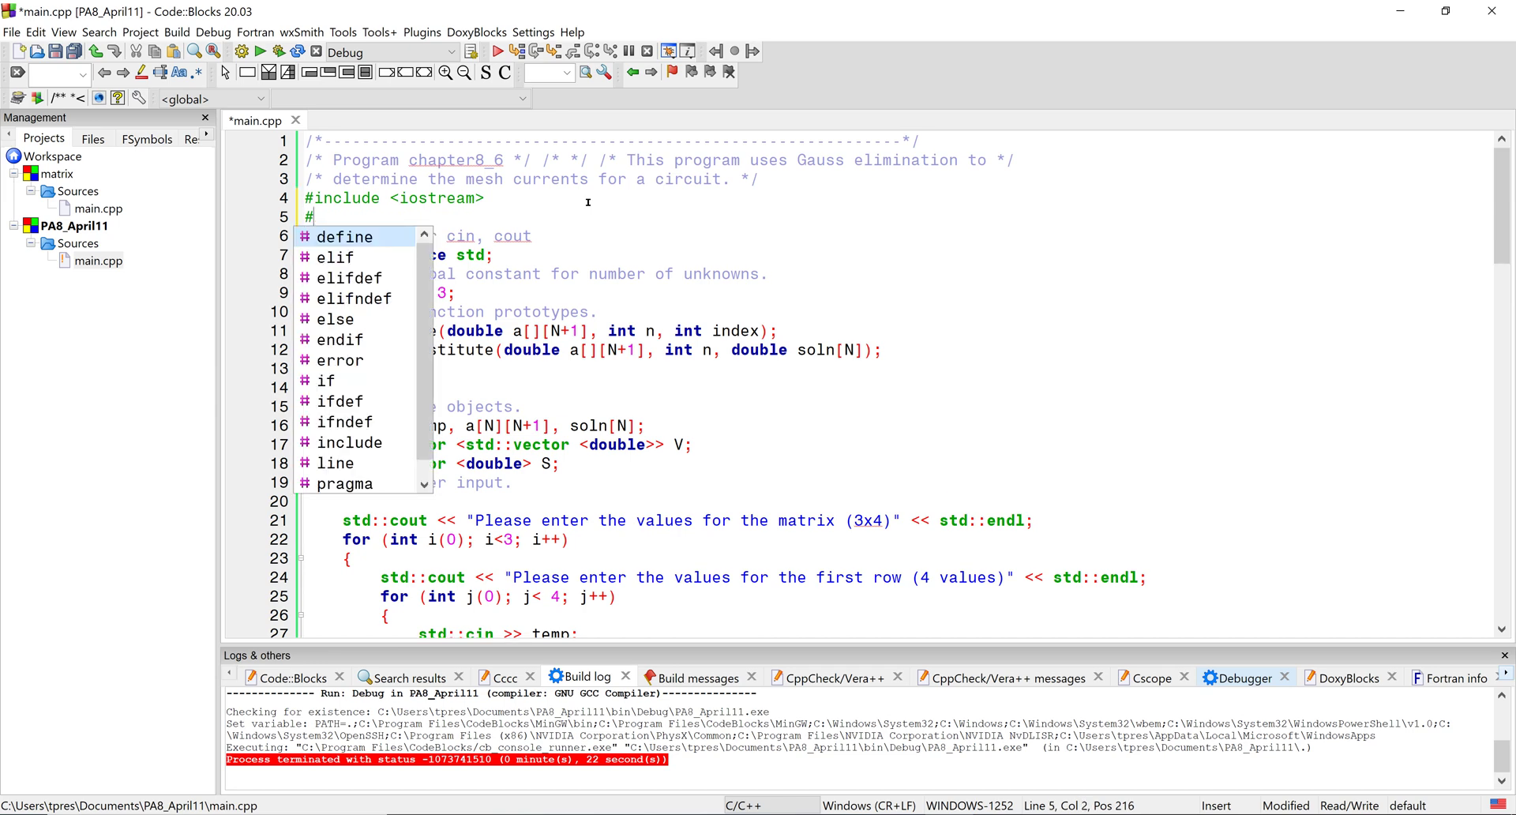
pyautogui.write('include ')
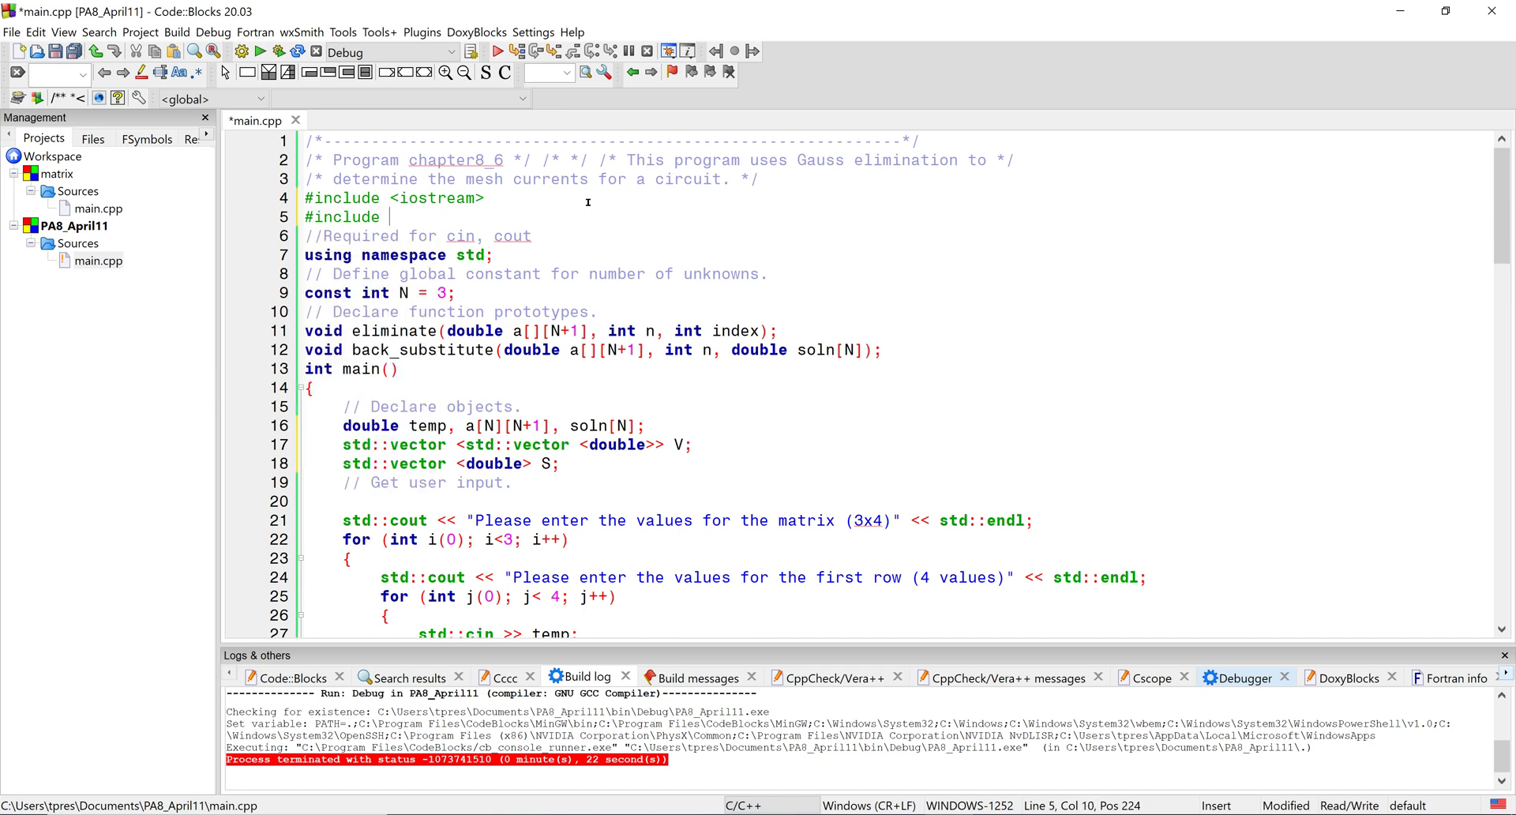
pyautogui.write('<vector')
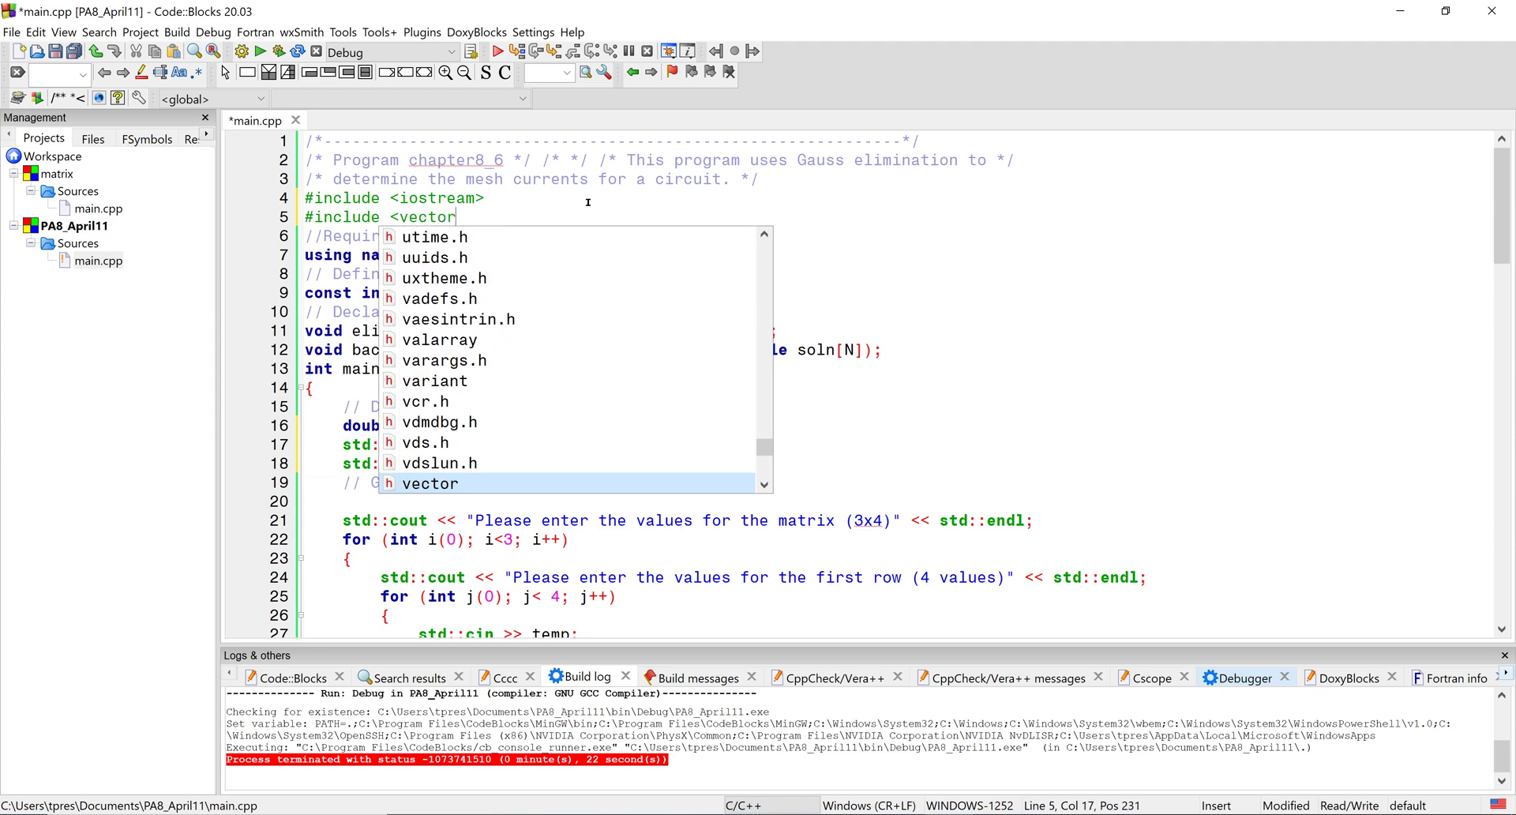
pyautogui.write('>')
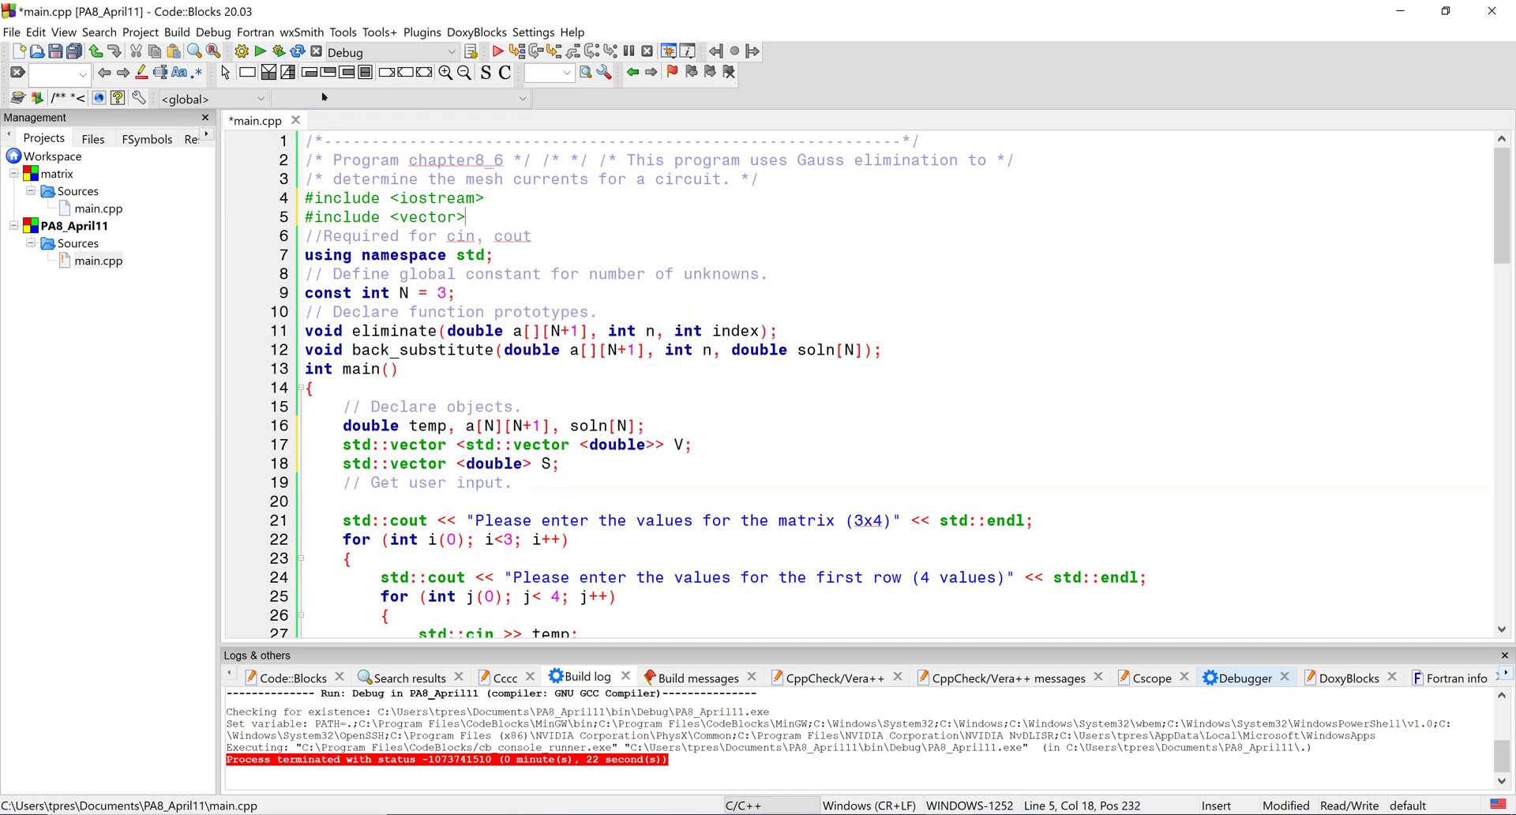
pyautogui.click(279, 52)
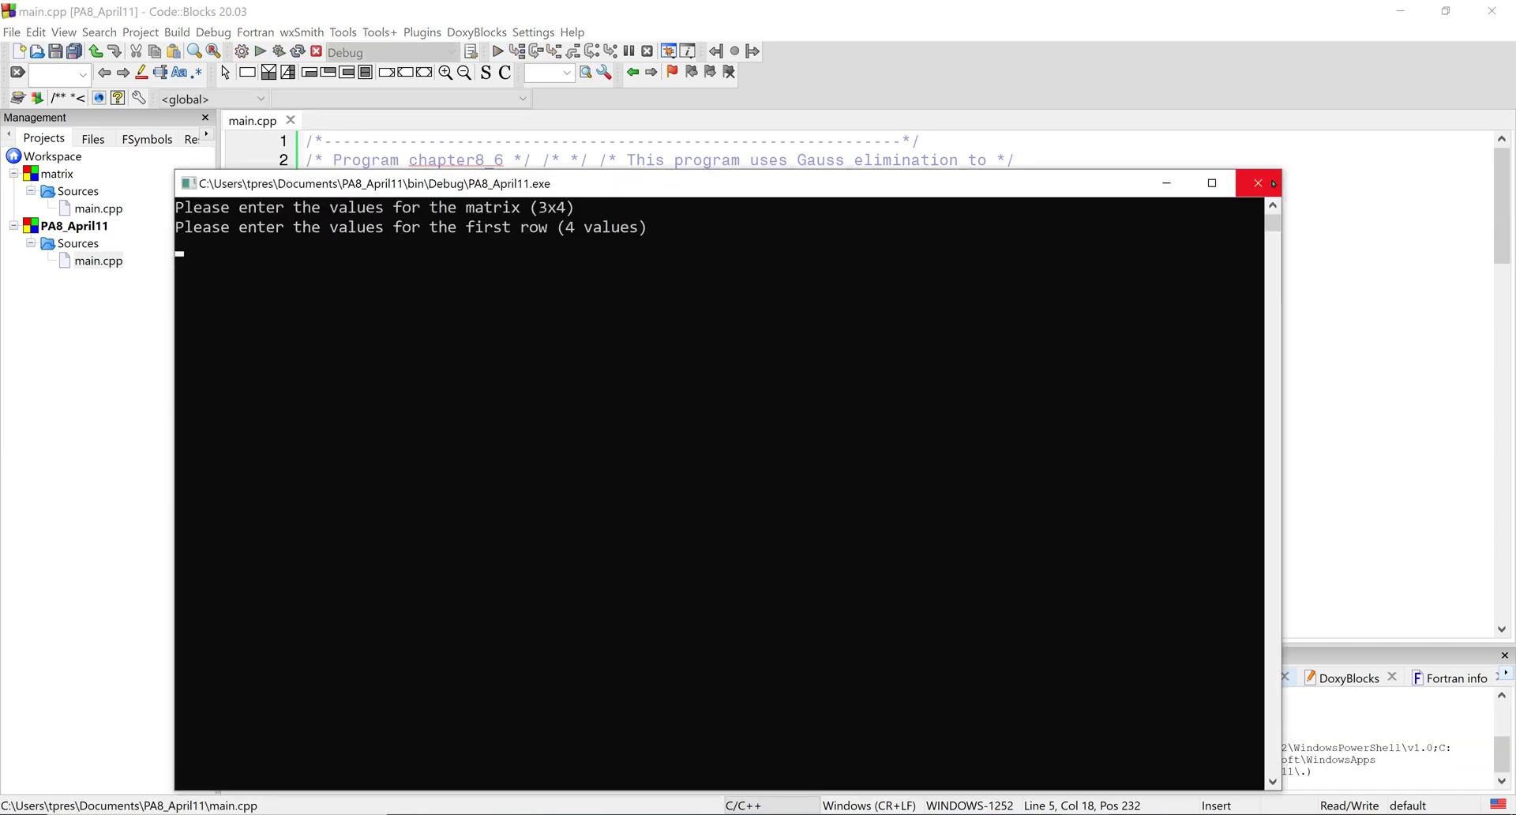
# Step: Close the console window of the running program
pyautogui.click(1258, 182)
pyautogui.scroll(-2, 652, 325)
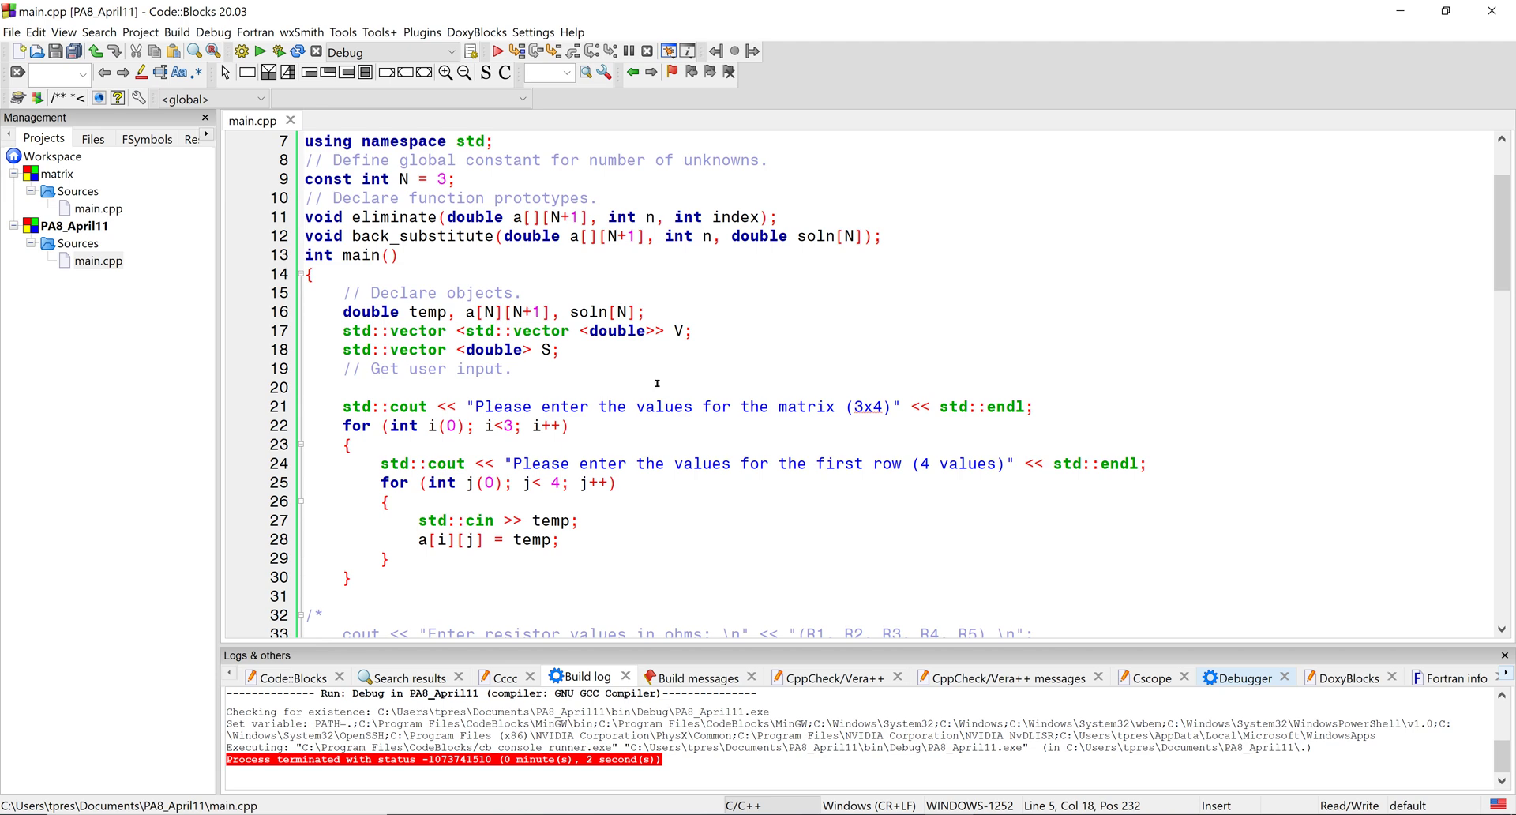
# Step: Open a new line under the user-input comment and begin typing V.resize(3)
pyautogui.click(548, 388)
pyautogui.press('Return')
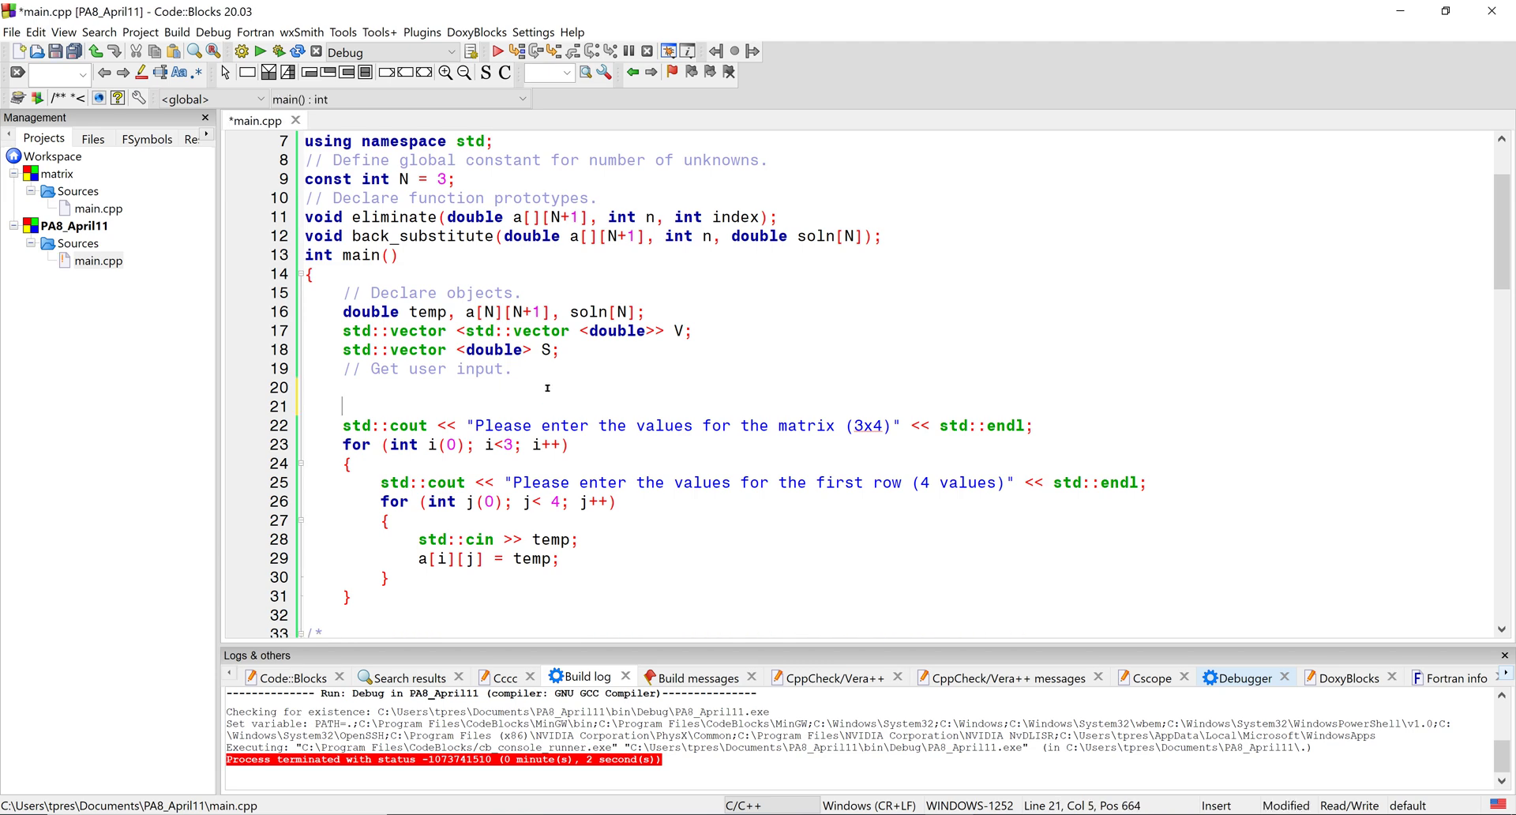
pyautogui.write('V.re')
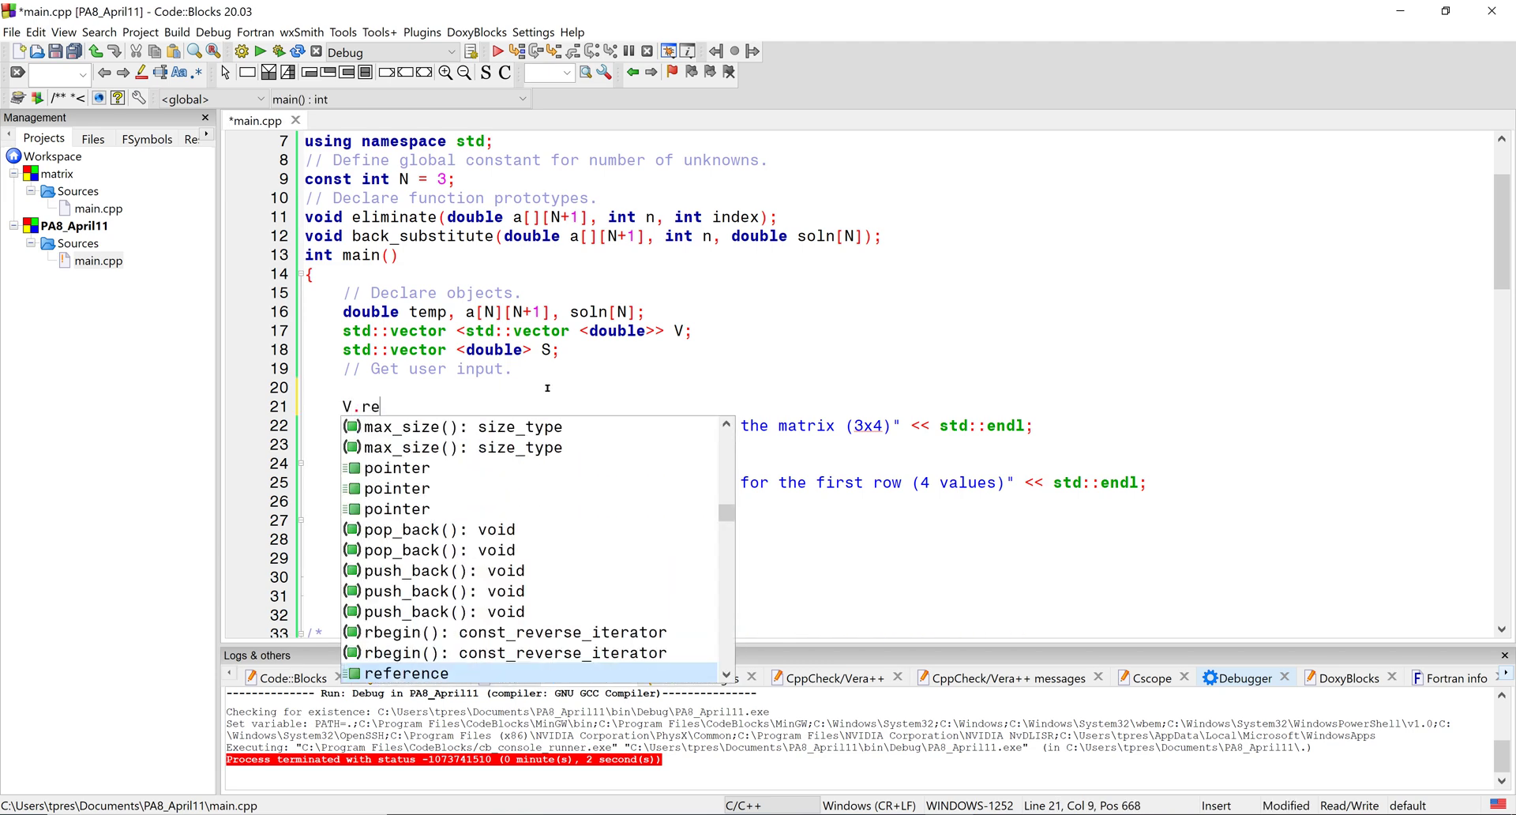
pyautogui.write('size(')
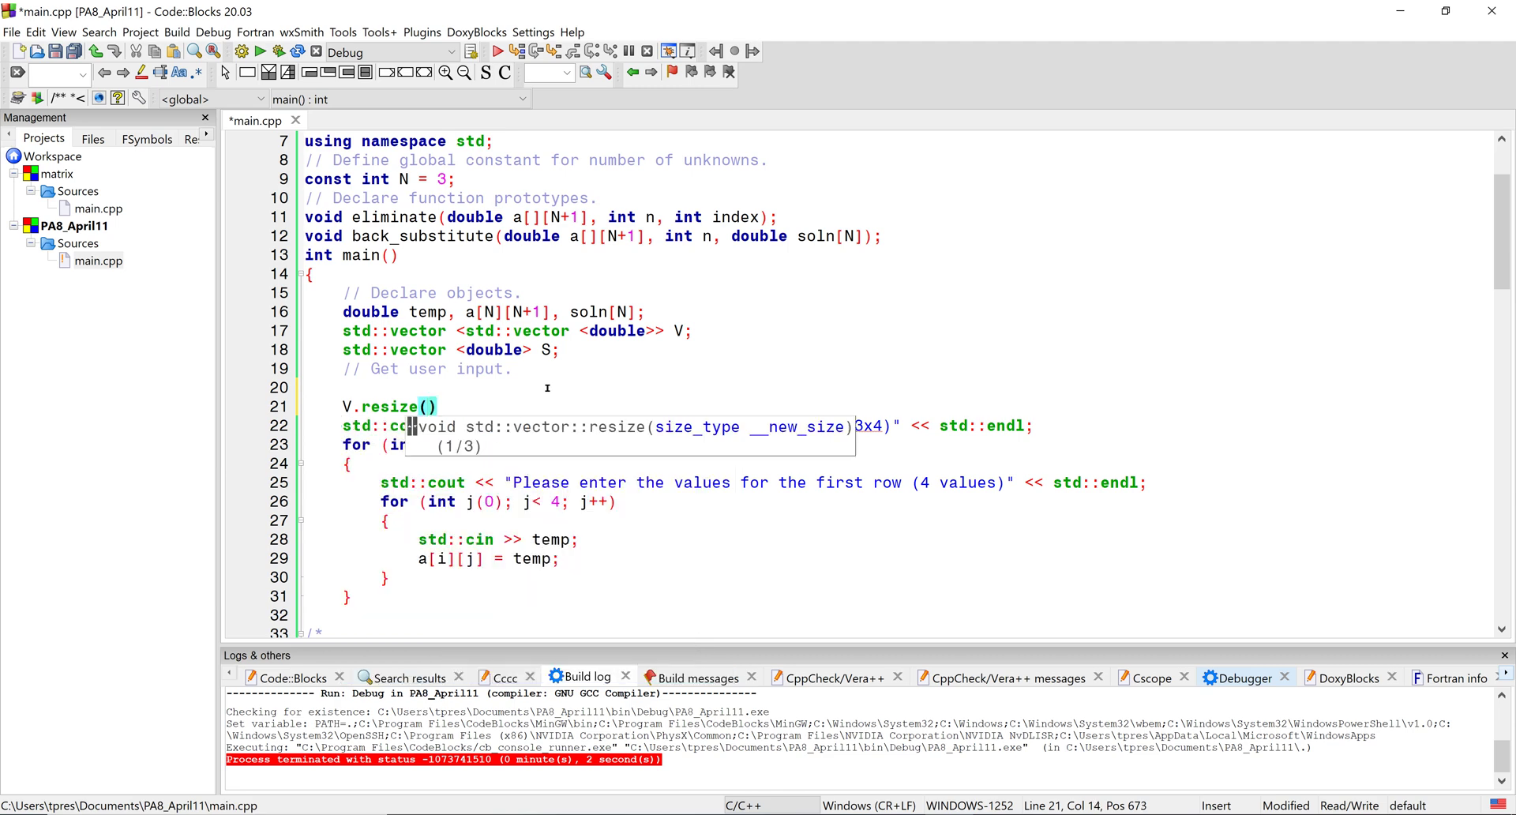
pyautogui.write('3);')
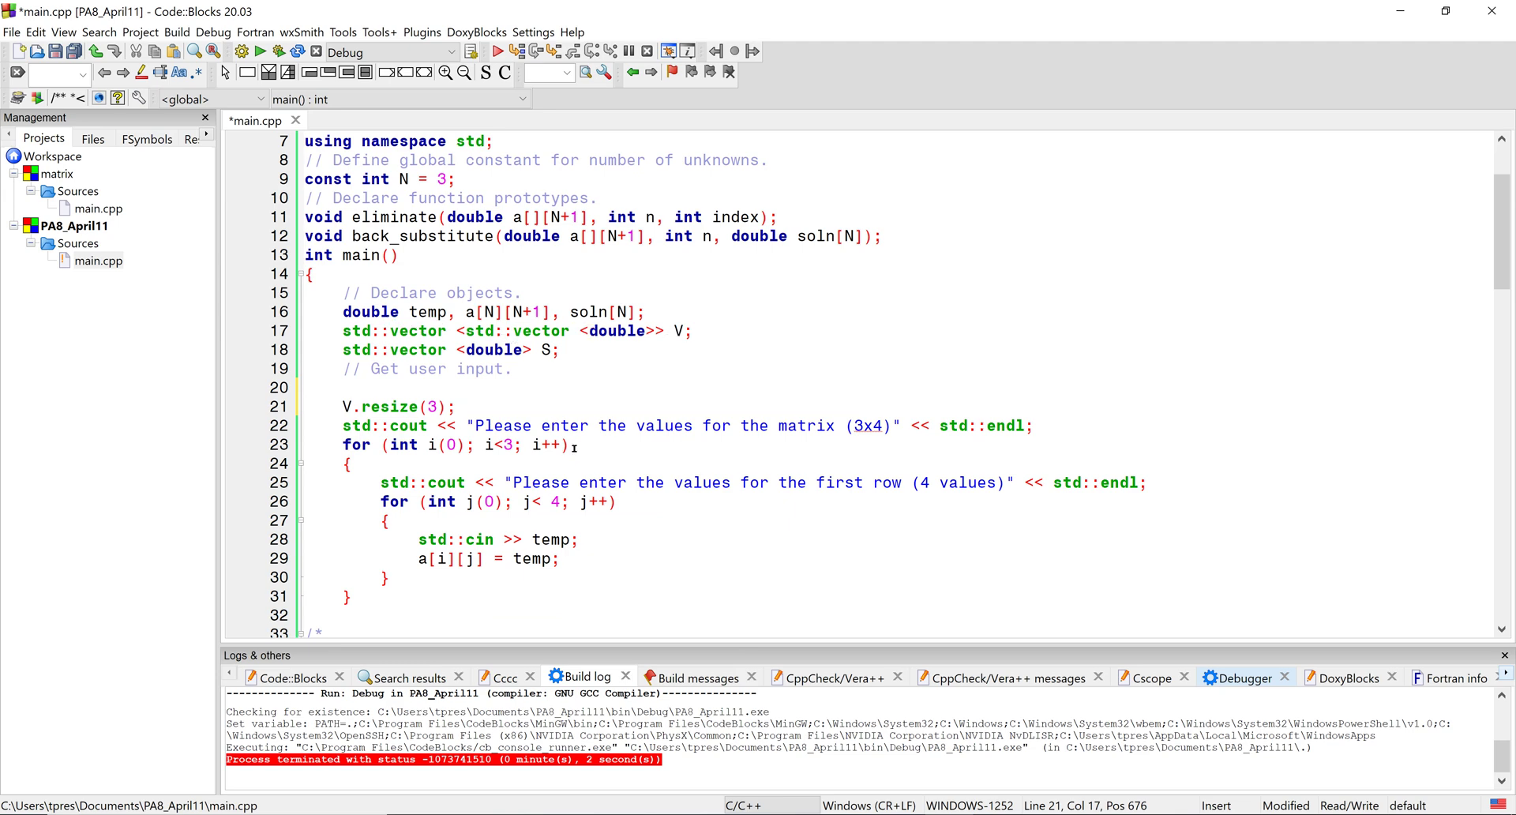
pyautogui.scroll(-1, 572, 489)
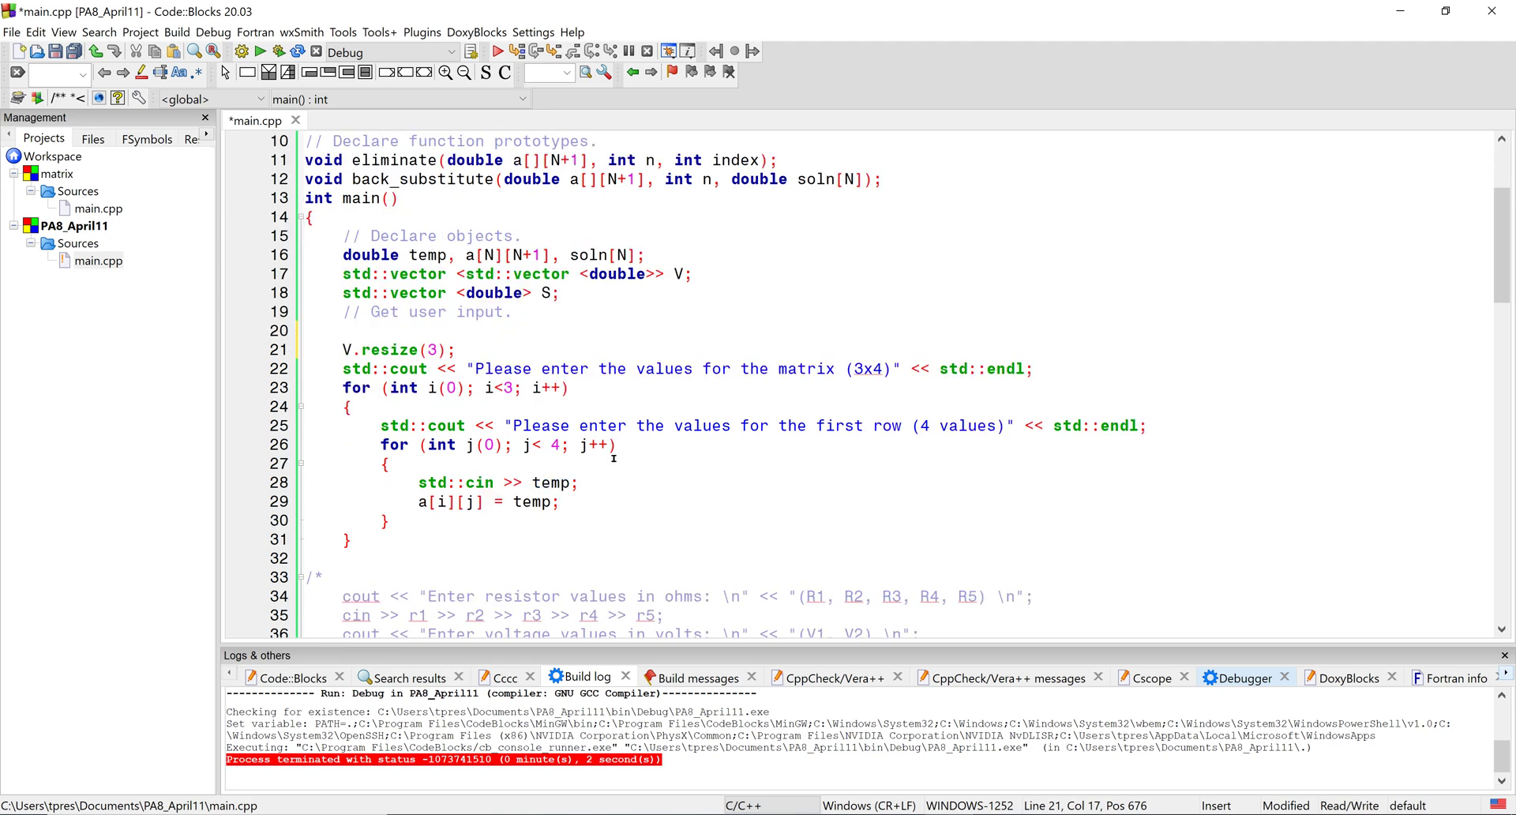
# Step: Add V[i].push_back(temp); on a new line right after std::cin >> temp;
pyautogui.click(600, 479)
pyautogui.press('Return')
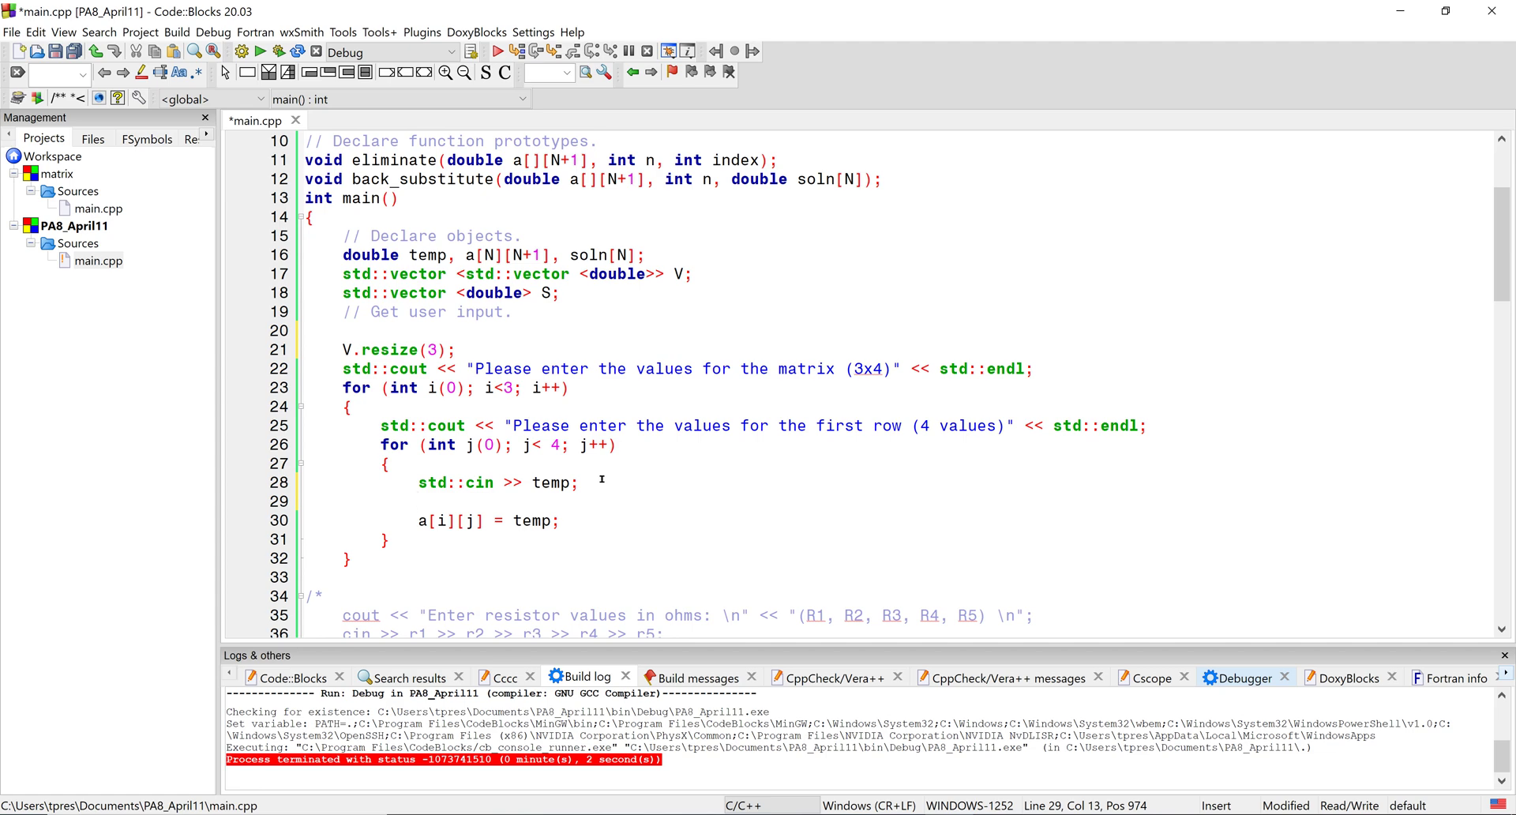
pyautogui.write('V[')
pyautogui.write('i]')
pyautogui.write('.')
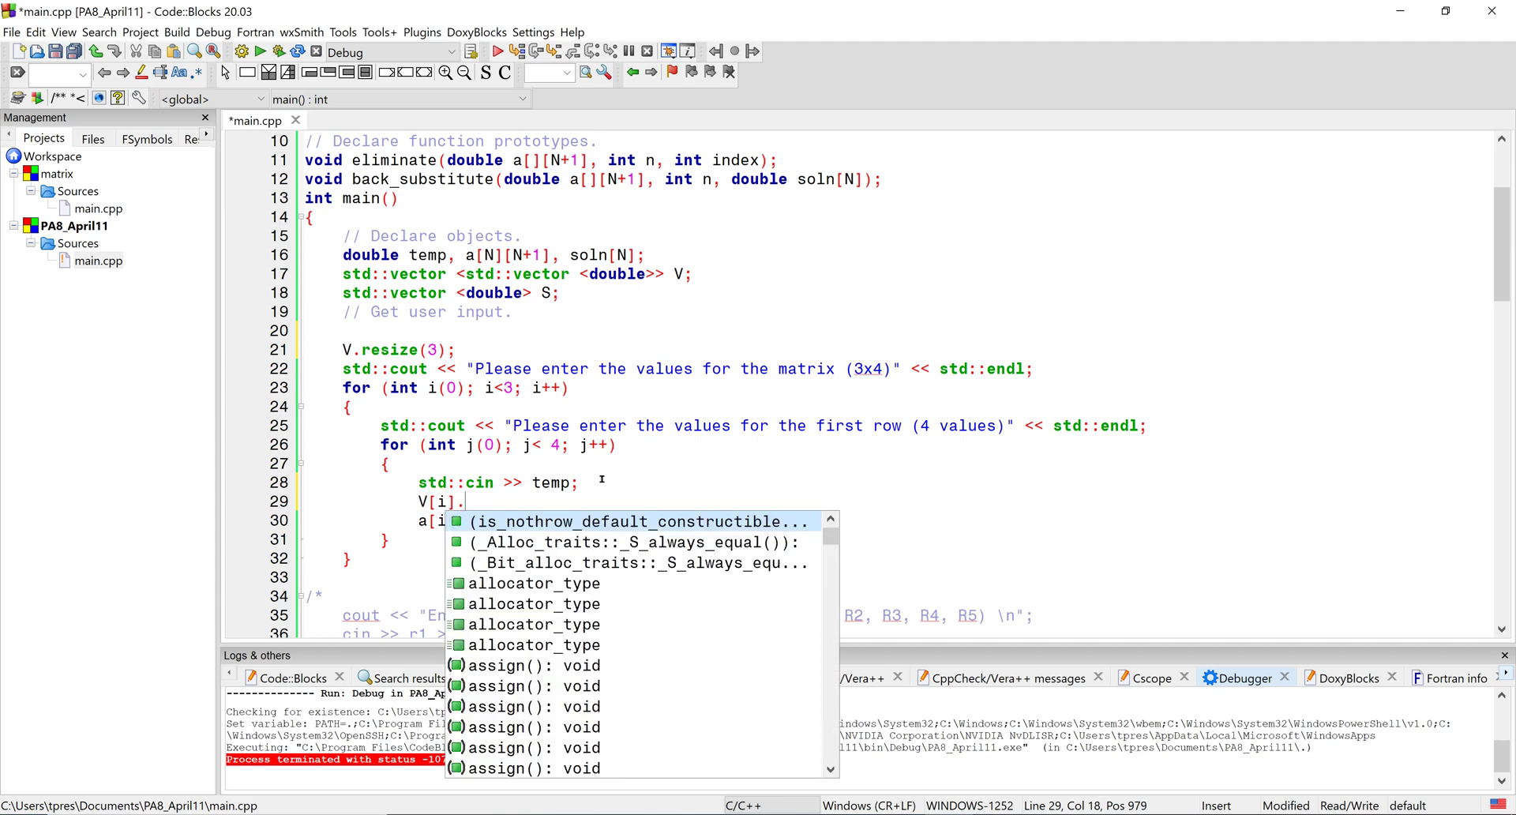
pyautogui.write('push+')
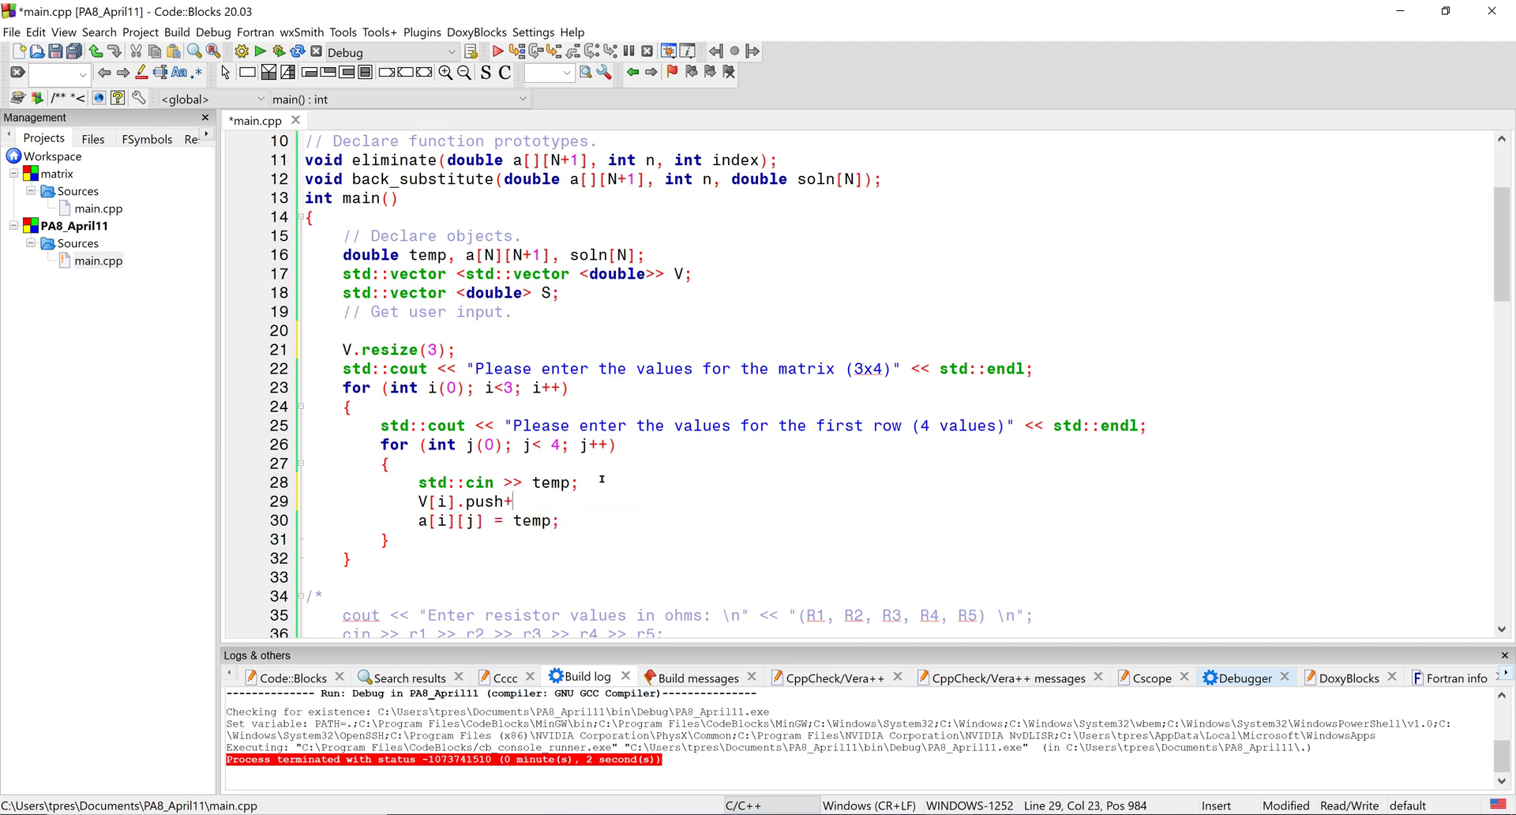
pyautogui.press('BackSpace')
pyautogui.write('_b')
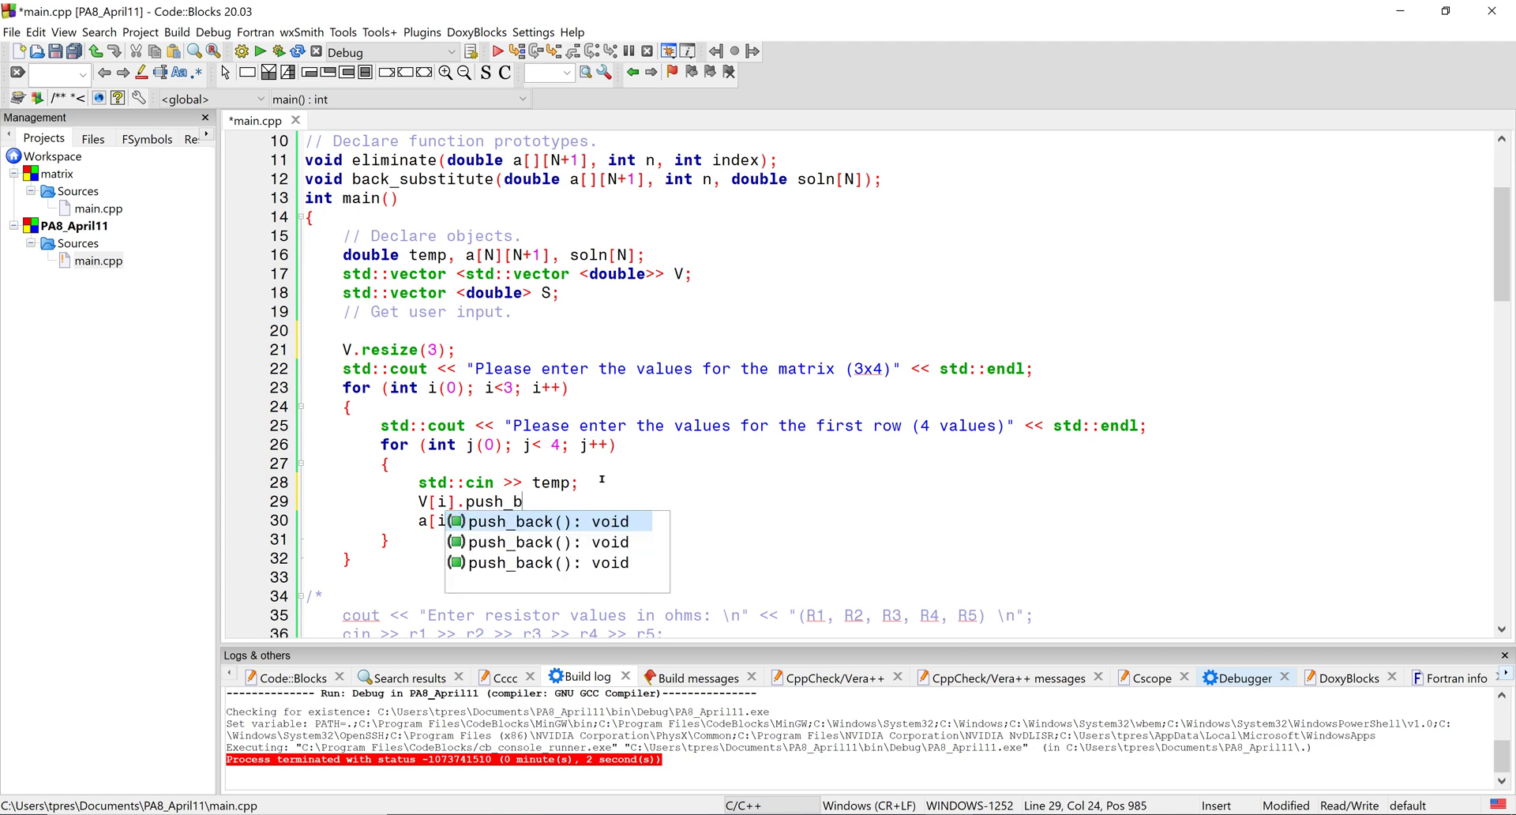
pyautogui.write('ack')
pyautogui.write('(temp')
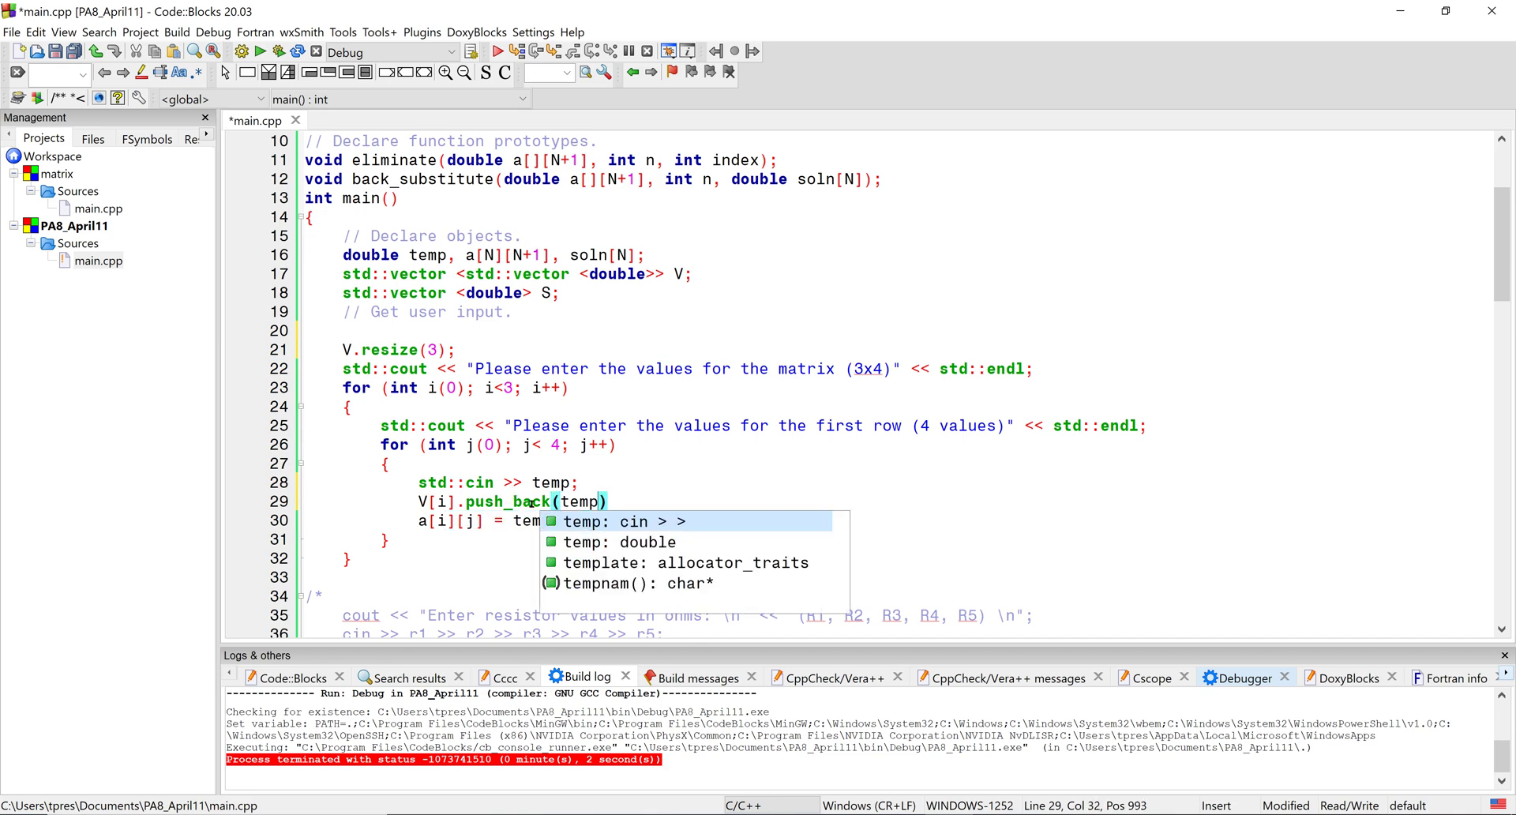
pyautogui.write(');')
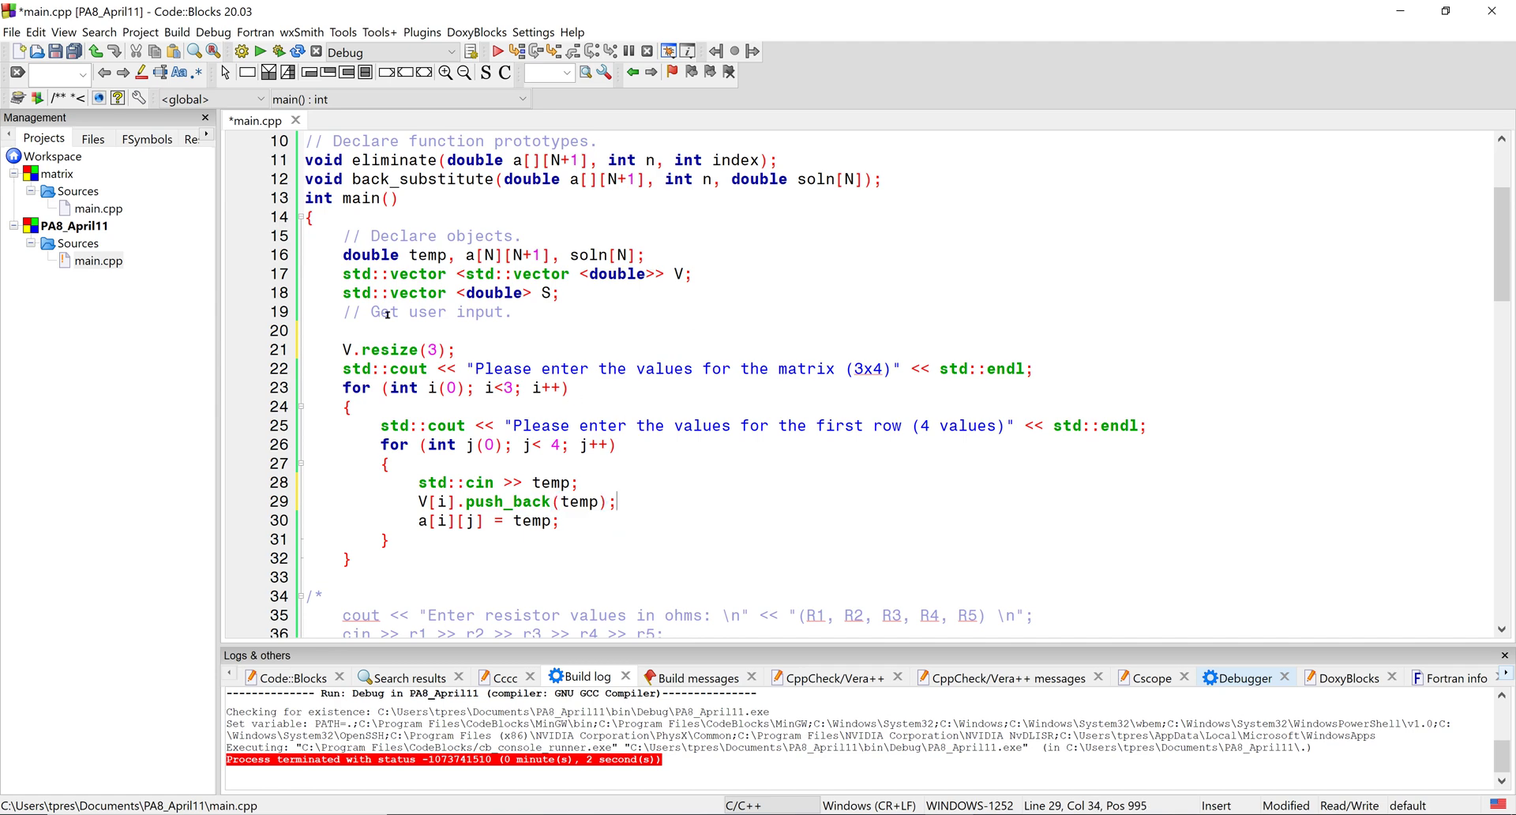
# Step: Build and run main.cpp, enter first-row values 1 2 3 4, then close the console
pyautogui.click(241, 50)
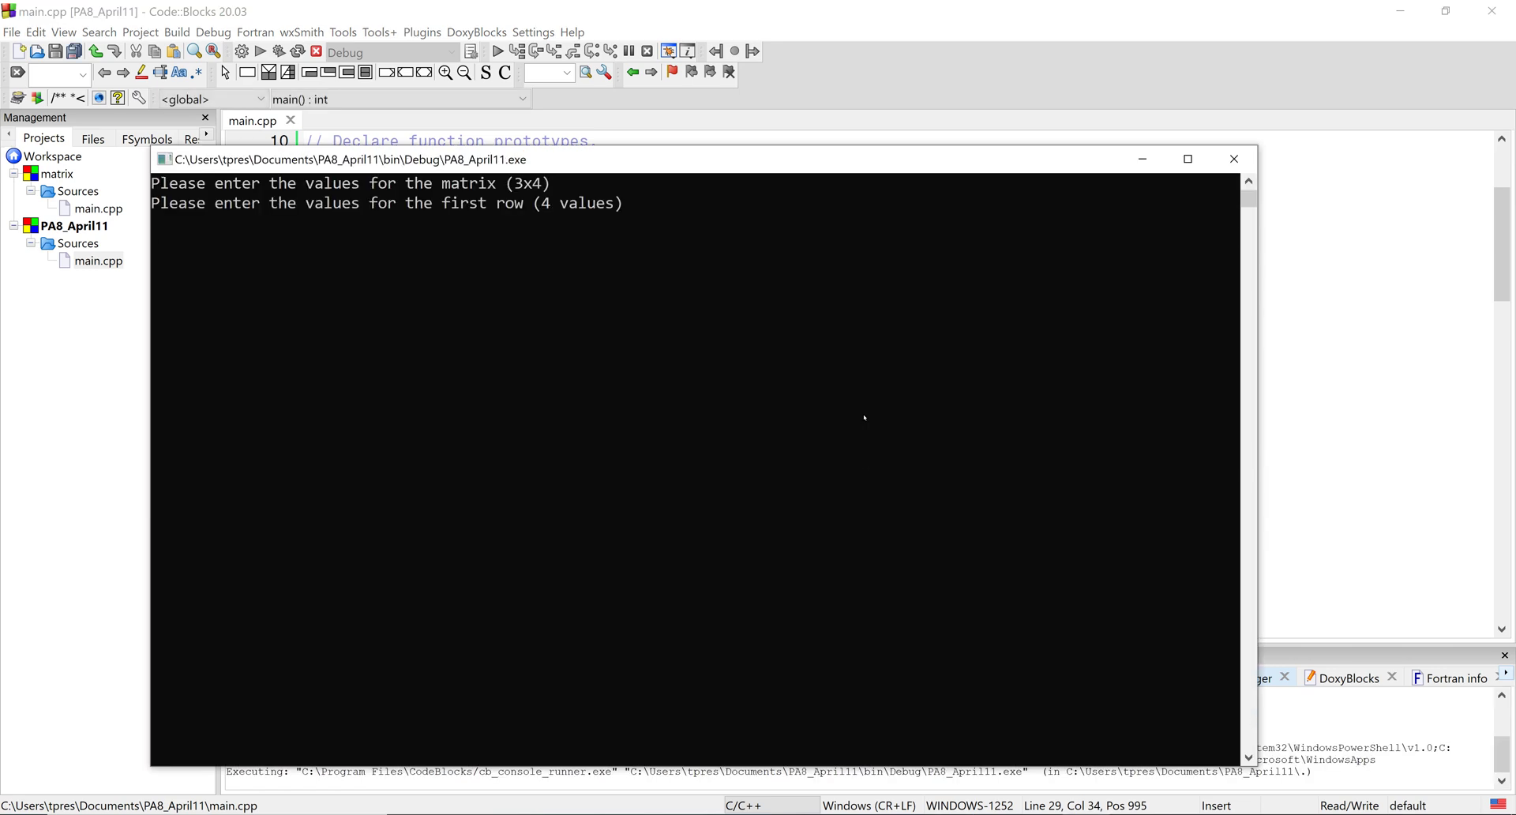
pyautogui.write('1 2 3')
pyautogui.write(' 4')
pyautogui.press('Return')
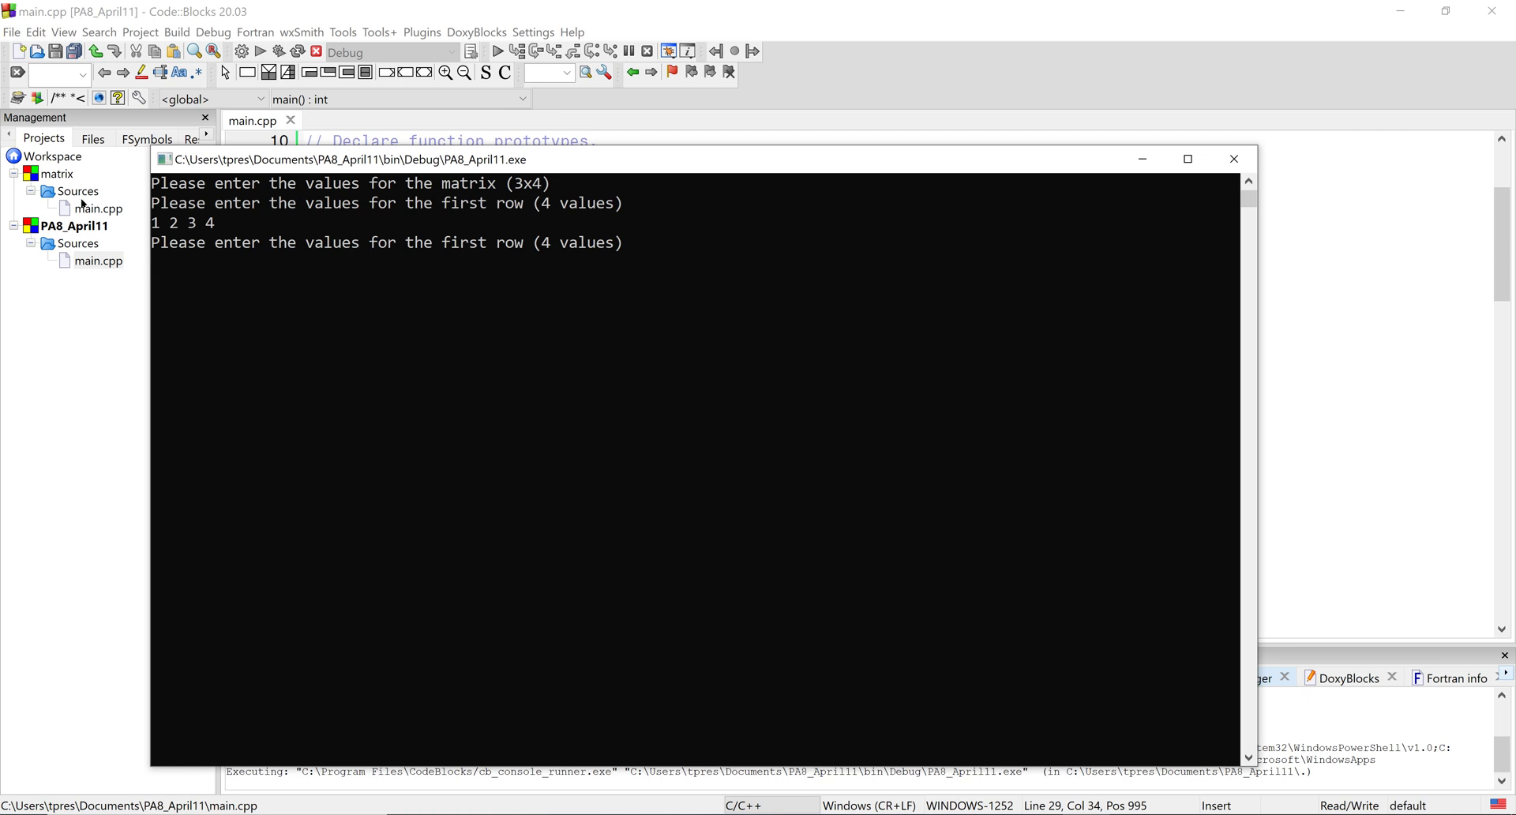
pyautogui.click(1234, 160)
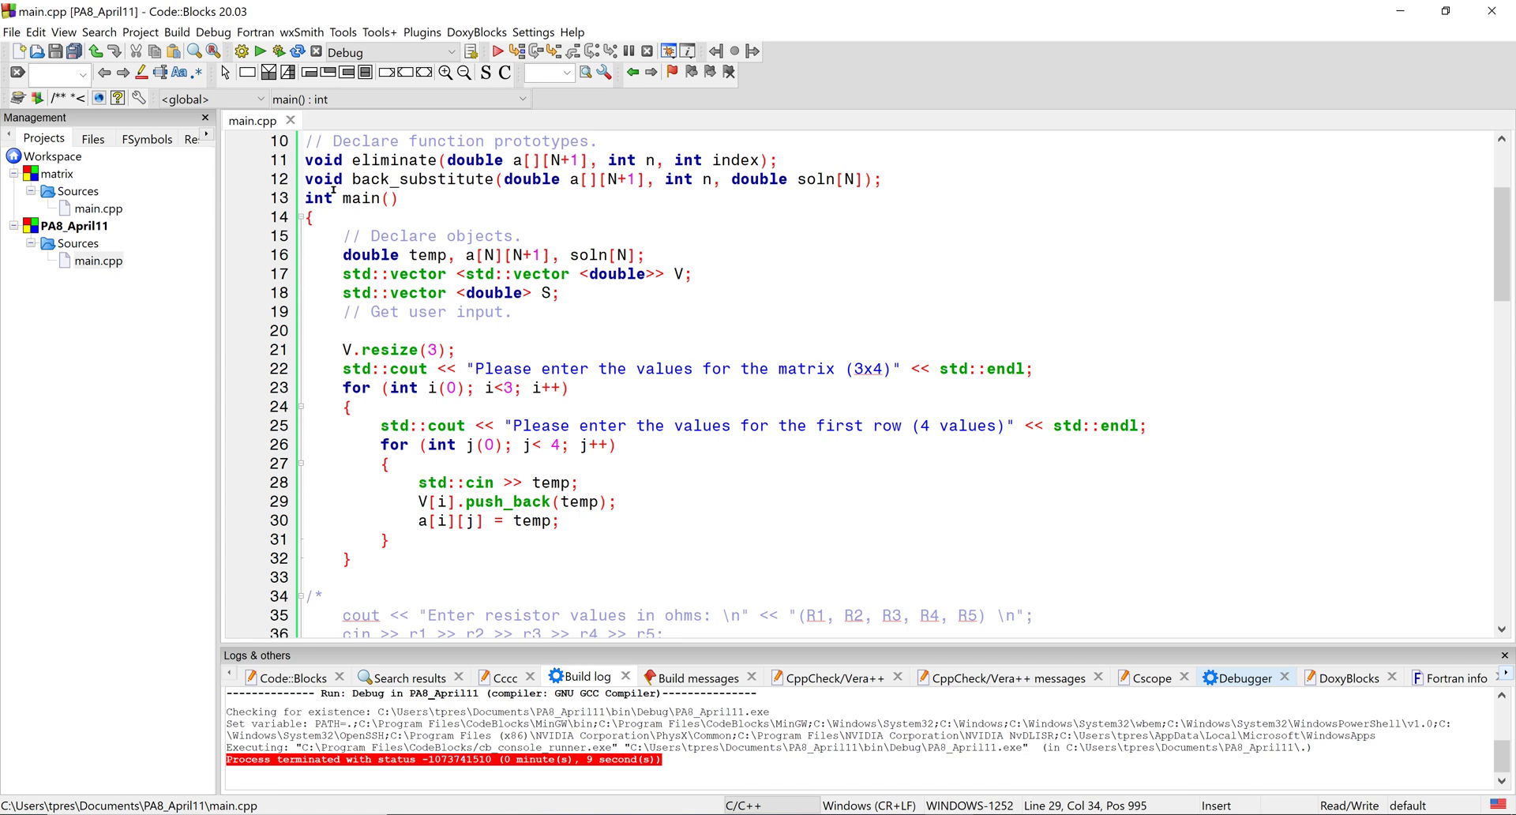
pyautogui.scroll(2, 365, 184)
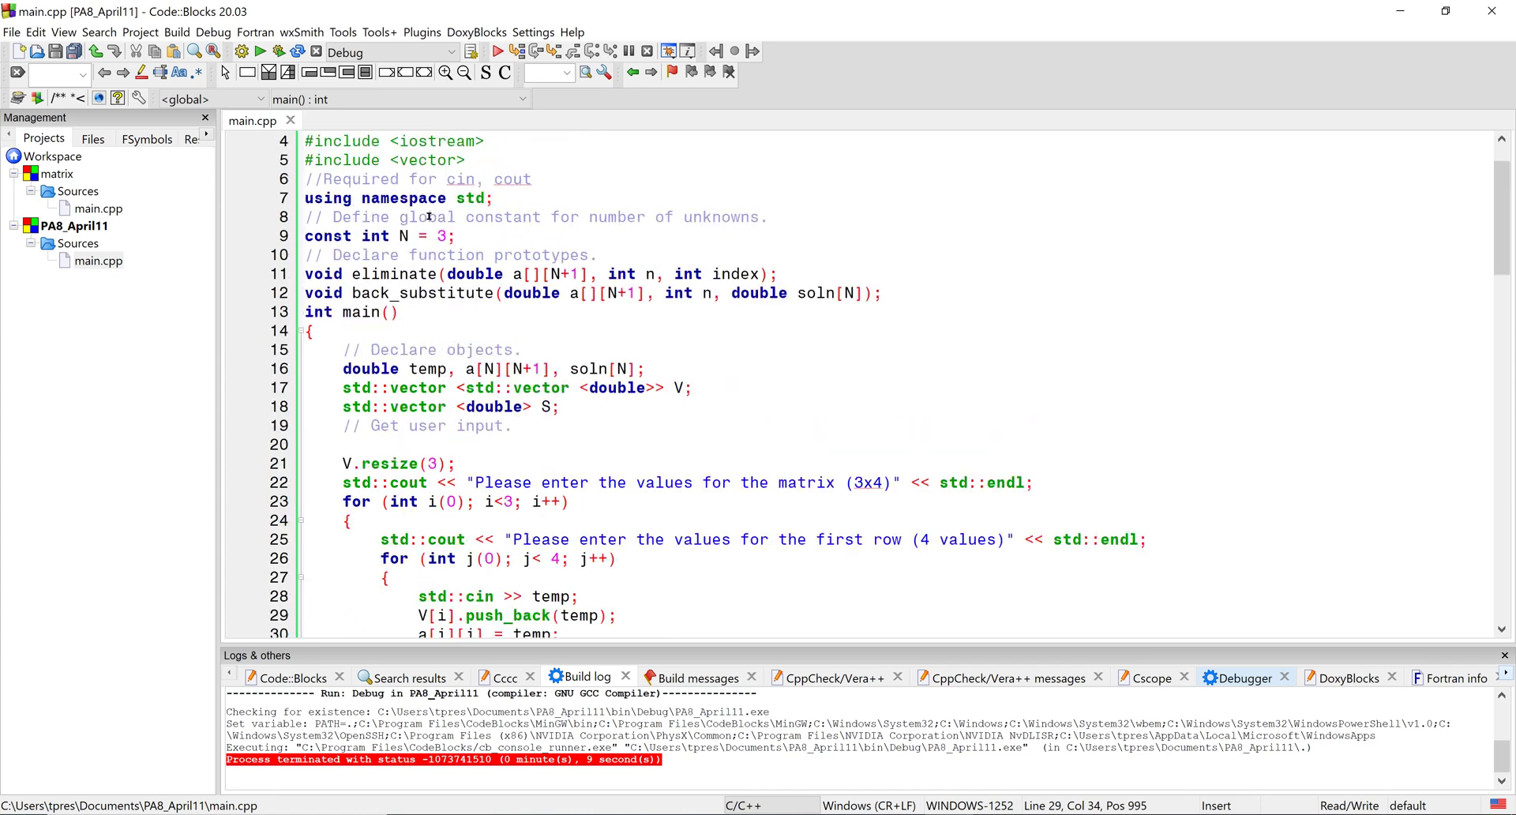
# Step: Insert blank lines below the back_substitute prototype, above int main()
pyautogui.click(936, 290)
pyautogui.press('Return')
pyautogui.press('Return')
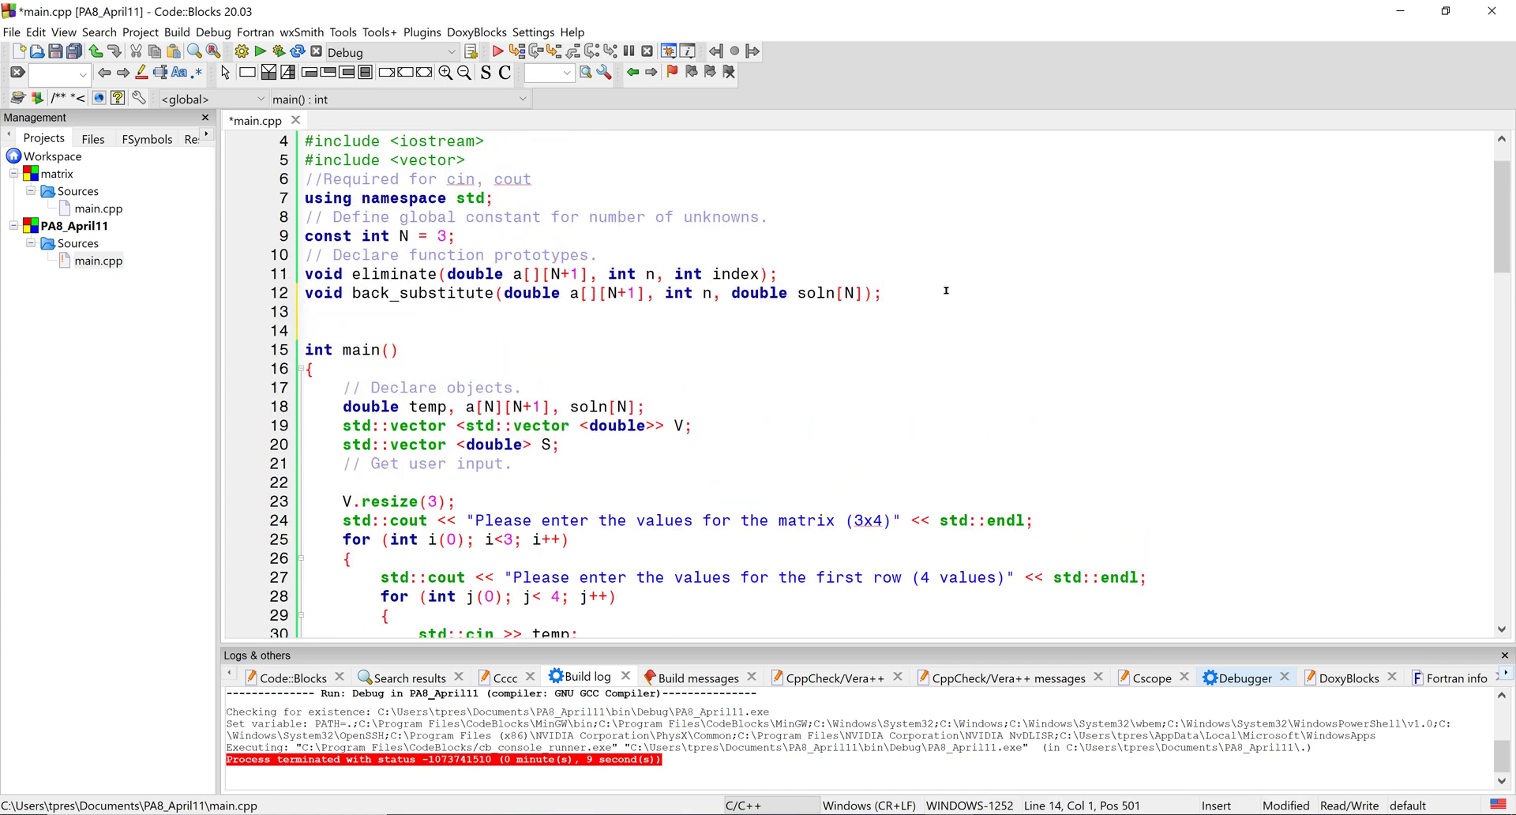
pyautogui.click(326, 314)
pyautogui.scroll(-1, 767, 492)
pyautogui.scroll(-1, 766, 492)
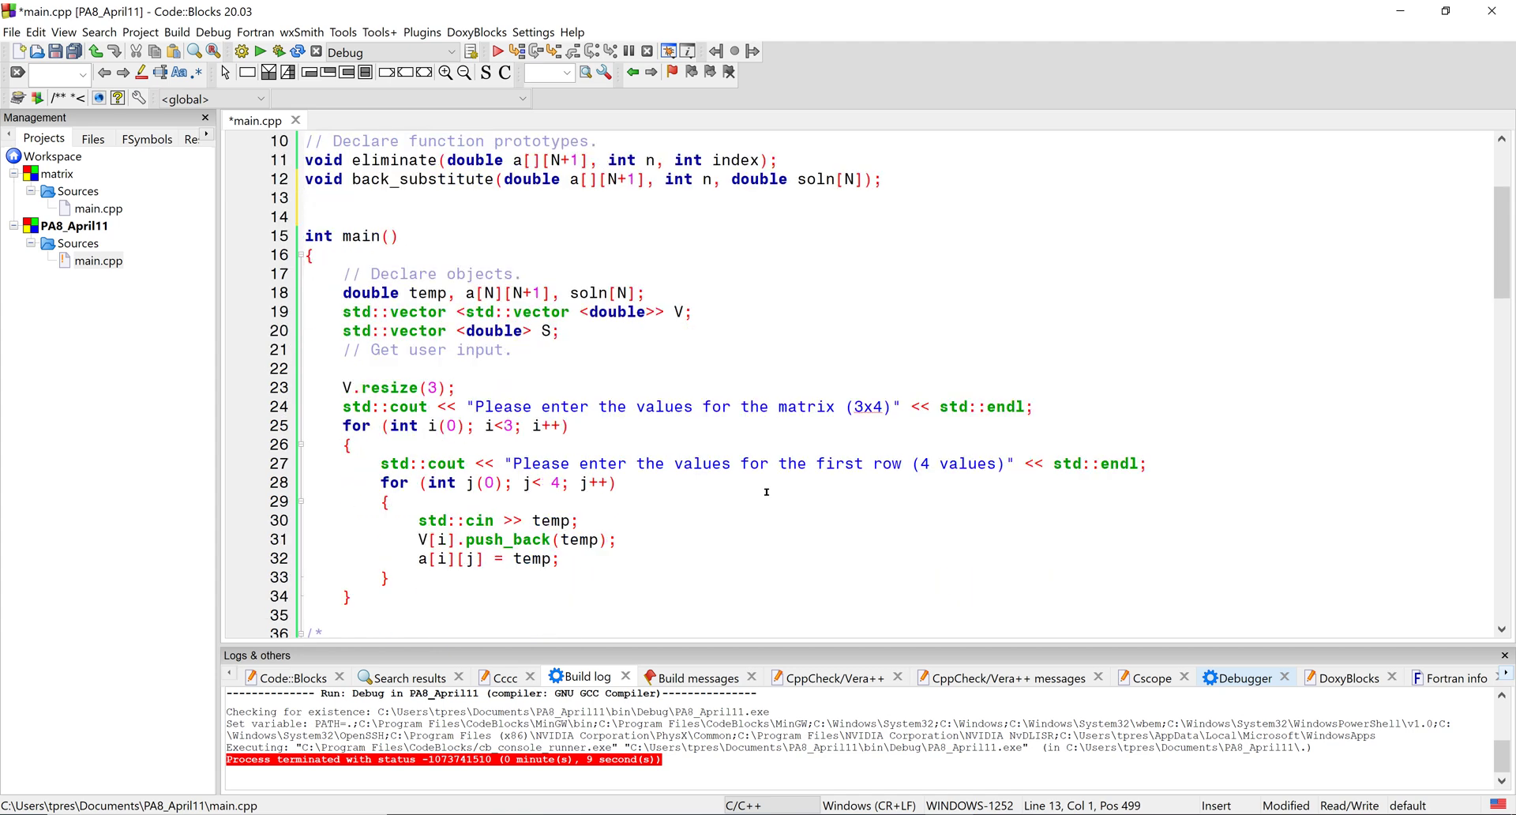